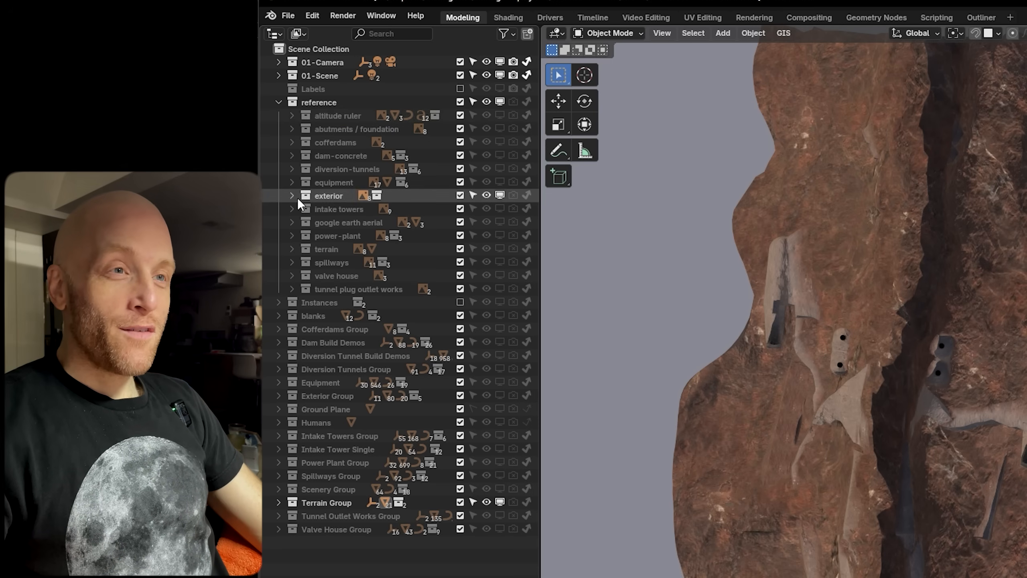
Collapse the reference collection, select the collections from blanks through Valve House Group, and return to the expanded reference collection.
click(279, 103)
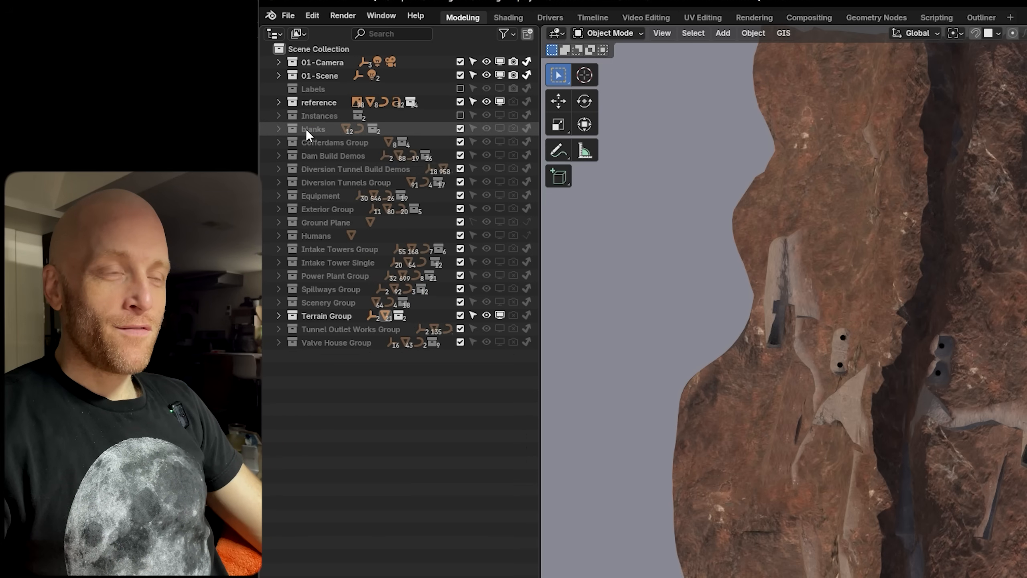
key(b)
drag(310, 129, 345, 329)
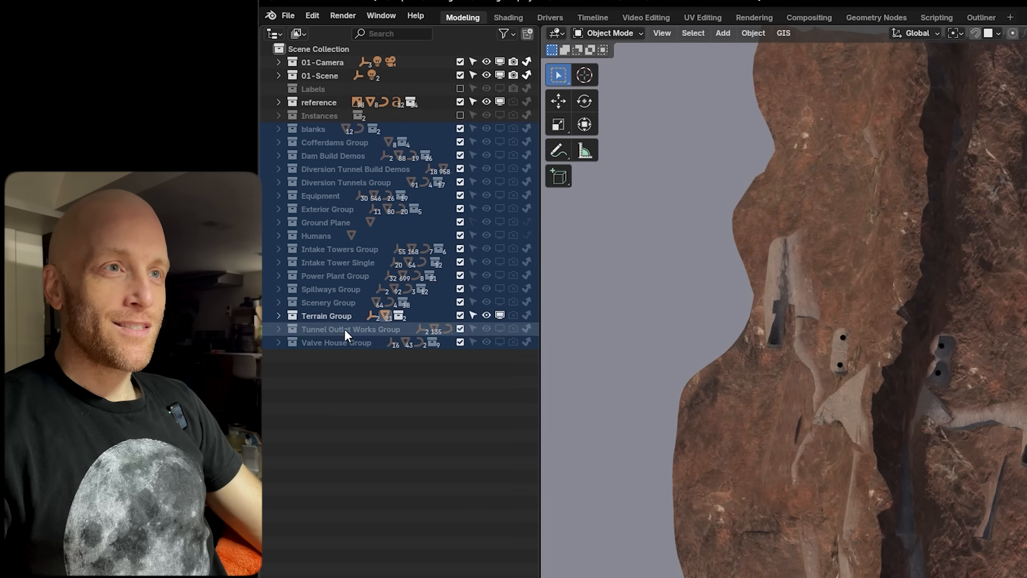
click(292, 106)
click(277, 104)
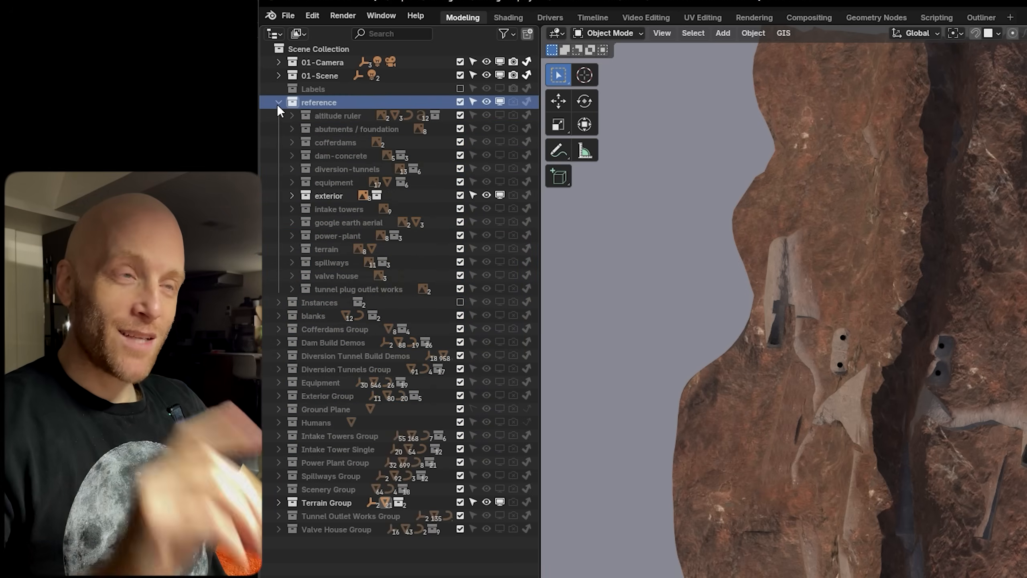
Switch the viewport to wireframe with overlays shown and hide the Terrain Group so only the reference drawings are displayed.
key(shift+z)
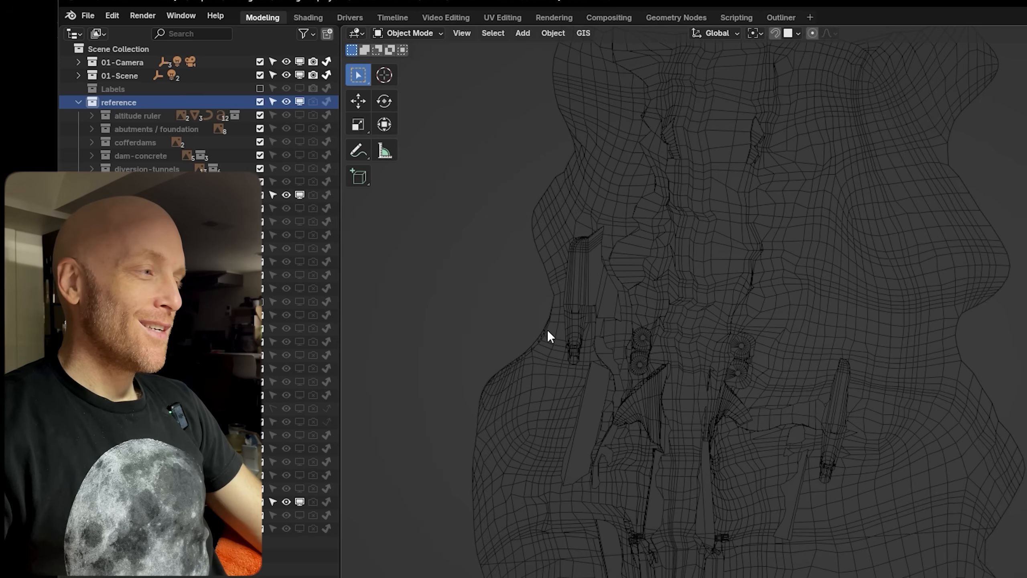
key(shift+alt+z)
scroll(683, 348, up, 2)
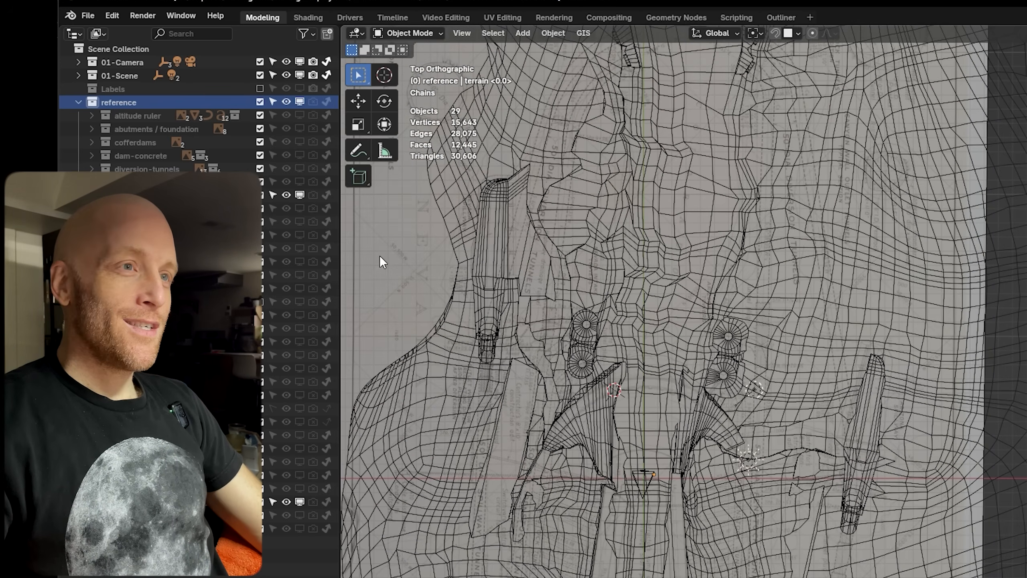
click(300, 502)
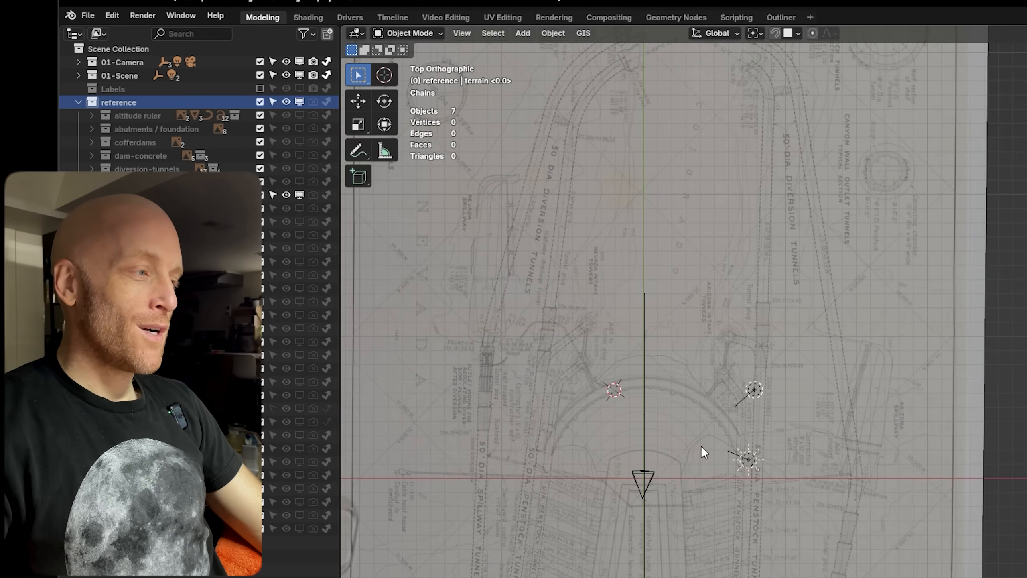
Examine the reference drawings in top, right and left orthographic views, including the dam's arch plan and cross-section.
scroll(701, 445, up, 5)
scroll(809, 398, down, 4)
scroll(808, 396, down, 3)
middle_drag(809, 396, 785, 353)
key(KP_7)
key(KP_3)
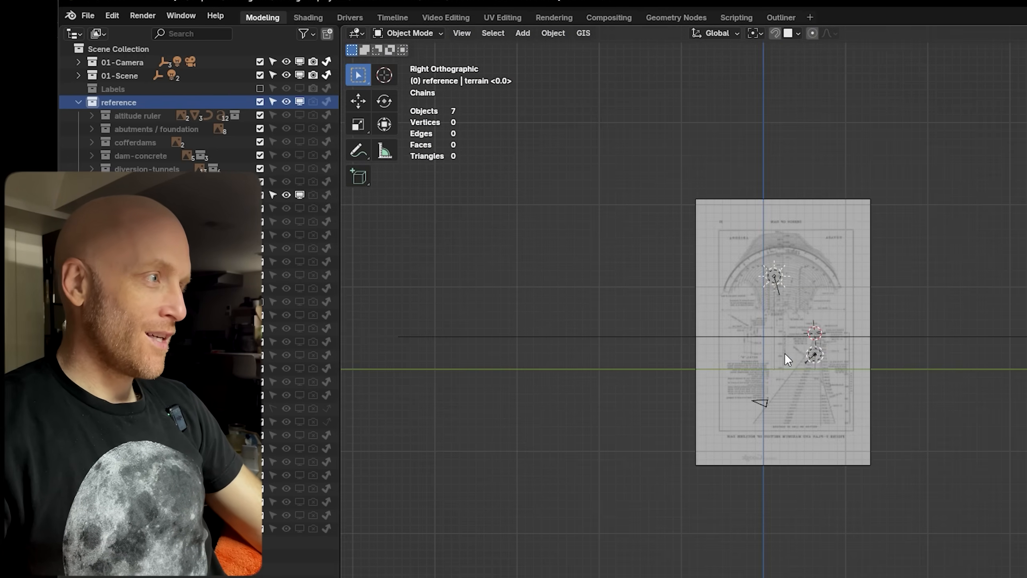
scroll(792, 370, up, 5)
scroll(703, 366, up, 6)
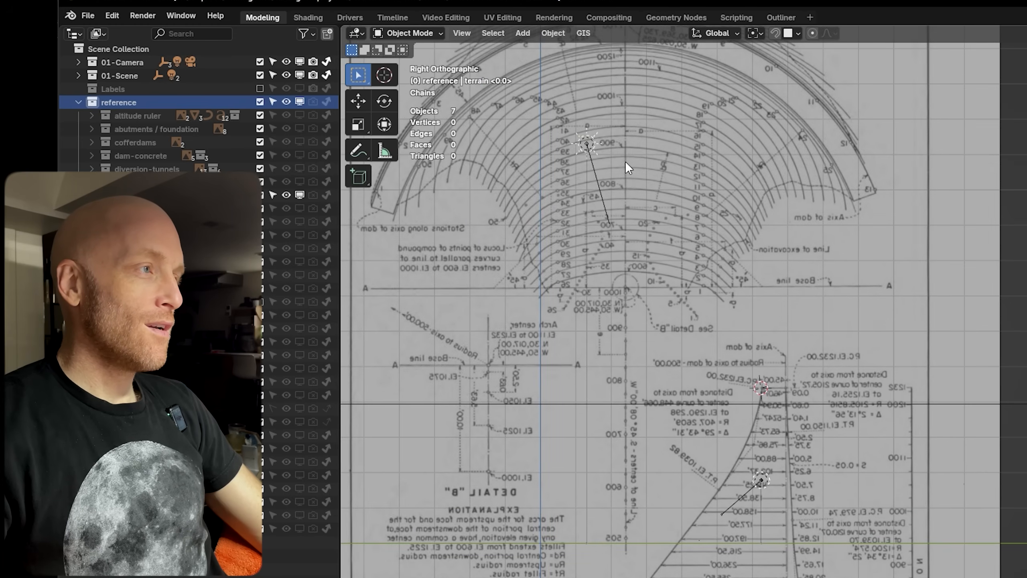
scroll(706, 300, up, 3)
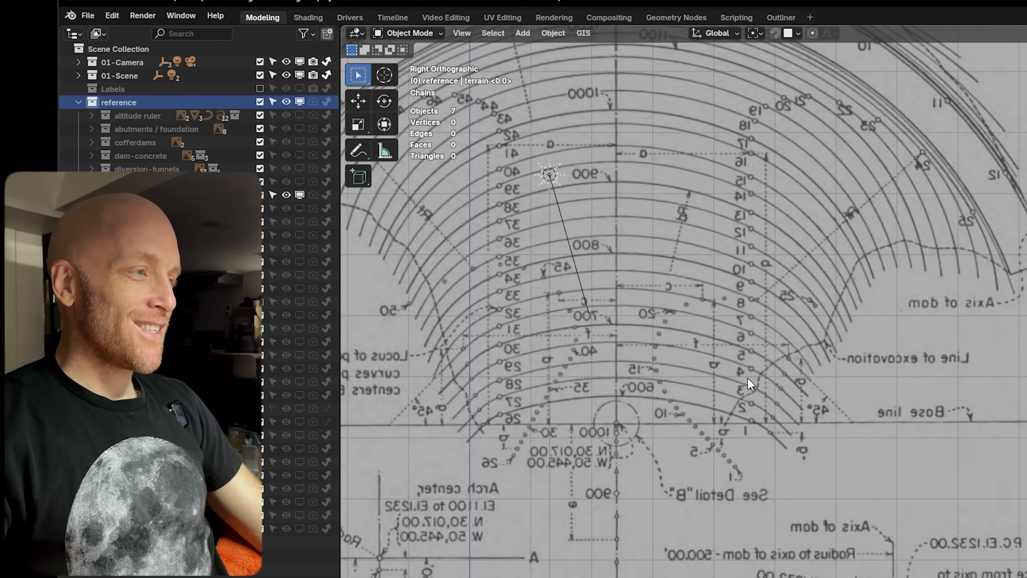
scroll(724, 227, down, 4)
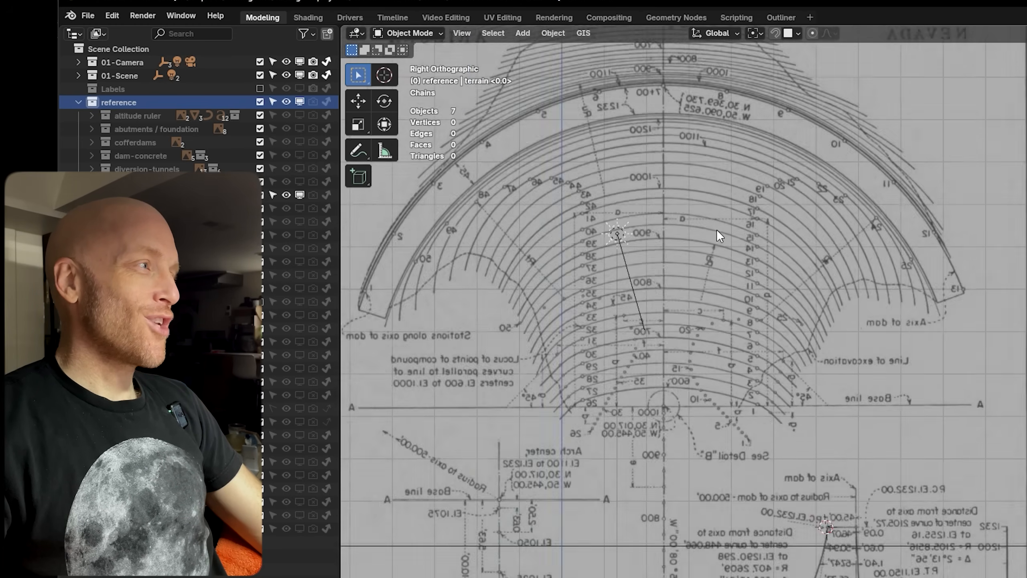
scroll(681, 466, up, 5)
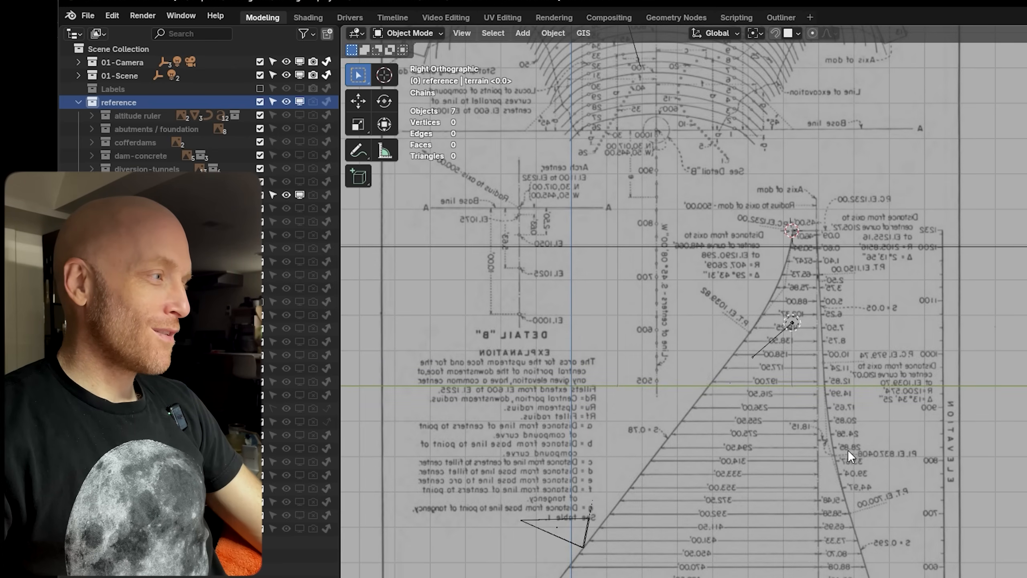
key(ctrl+KP_3)
scroll(607, 211, up, 2)
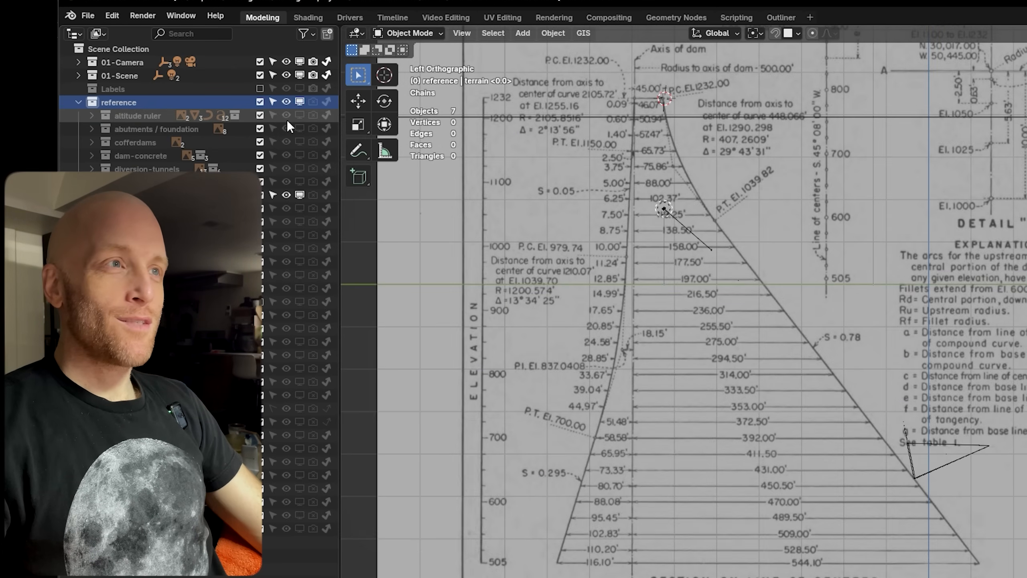
Show the altitude ruler collection and view it in right orthographic view with the overlays hidden.
click(299, 114)
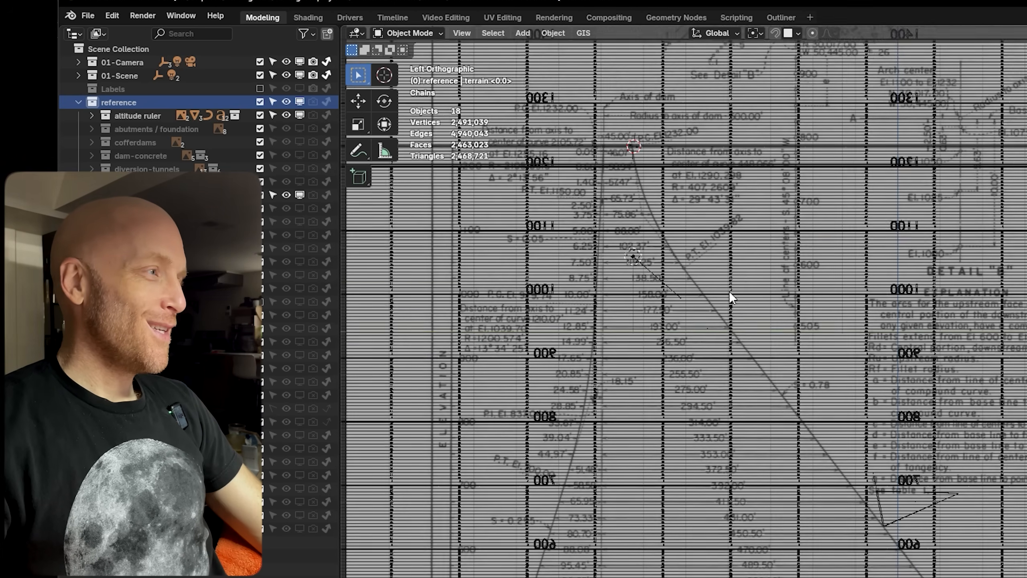
scroll(690, 311, down, 3)
mouse_move(690, 311)
middle_down()
mouse_move(850, 329)
mouse_move(666, 353)
mouse_move(667, 331)
middle_up()
key(alt+shift+z)
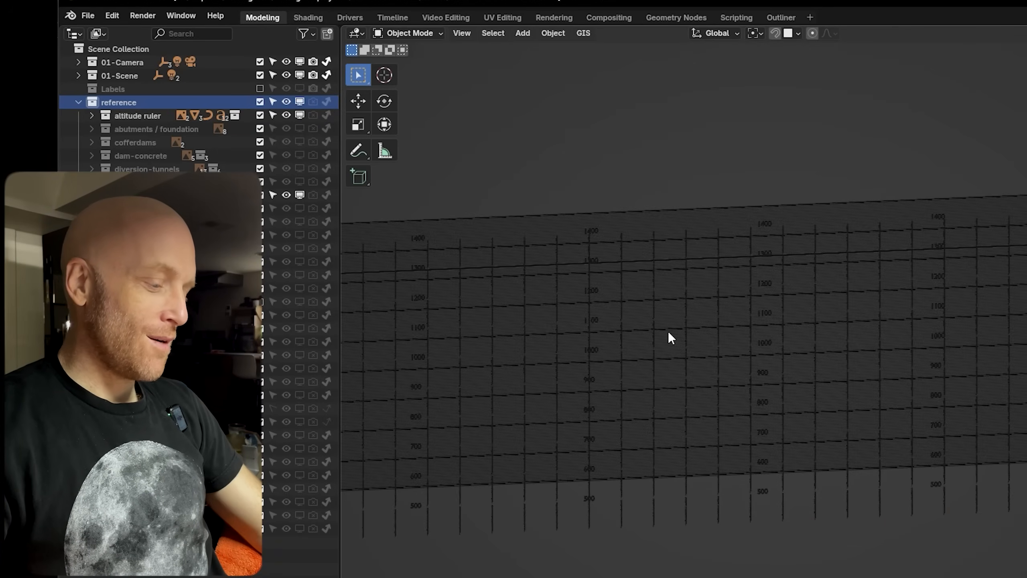
key(ctrl+KP_3)
scroll(671, 341, up, 1)
key(alt+shift+z)
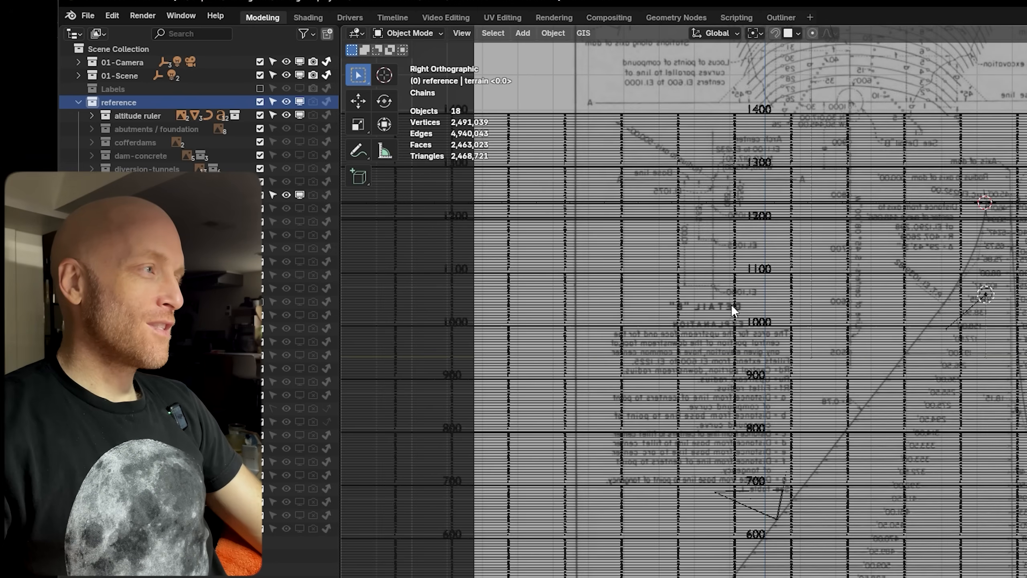
key(alt+shift+z)
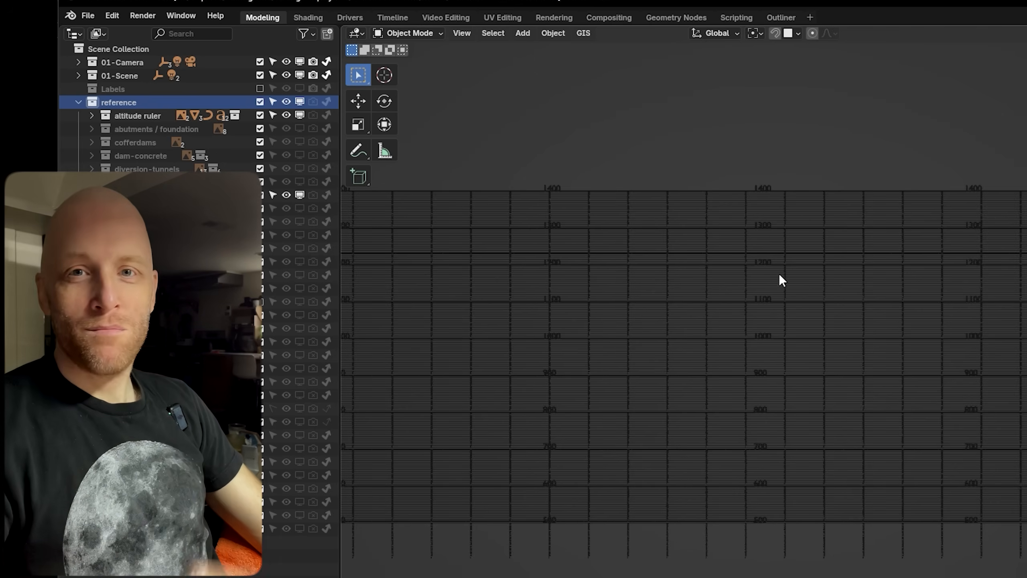
Examine the altitude ruler's elevation labels and five-foot subdivisions across the 500 to 1400 range.
scroll(743, 305, up, 8)
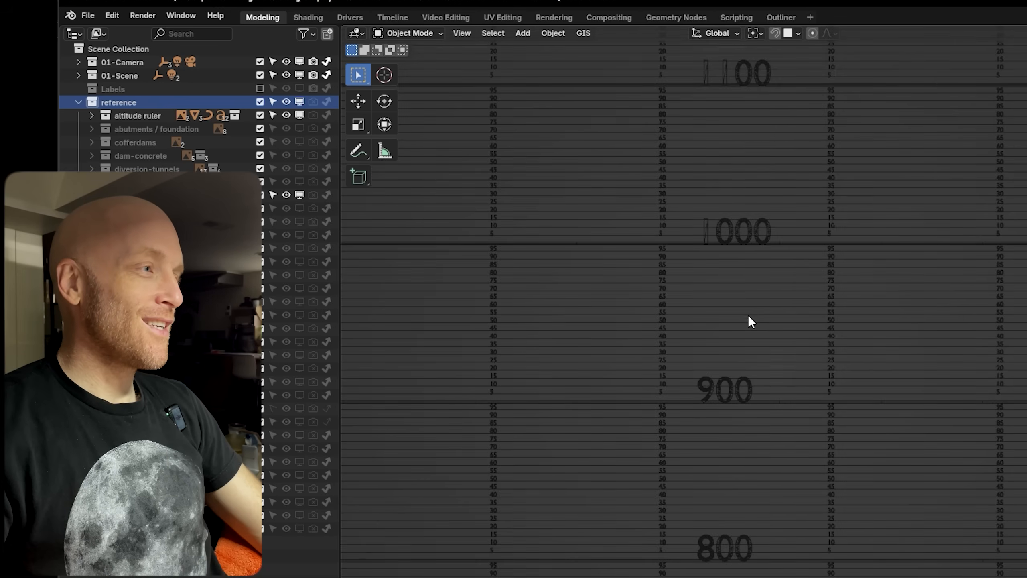
scroll(748, 315, up, 4)
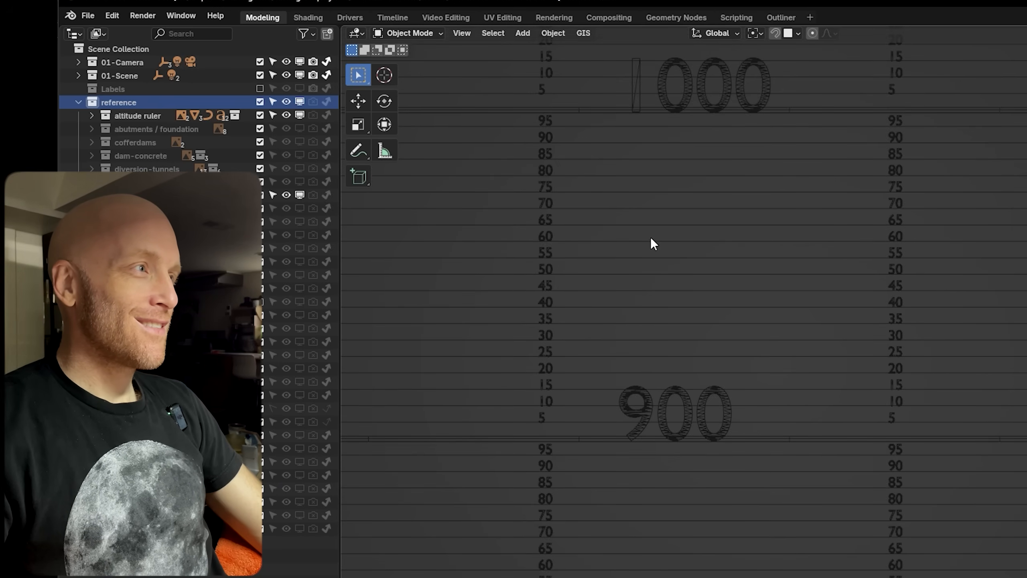
scroll(655, 259, down, 10)
scroll(757, 375, up, 8)
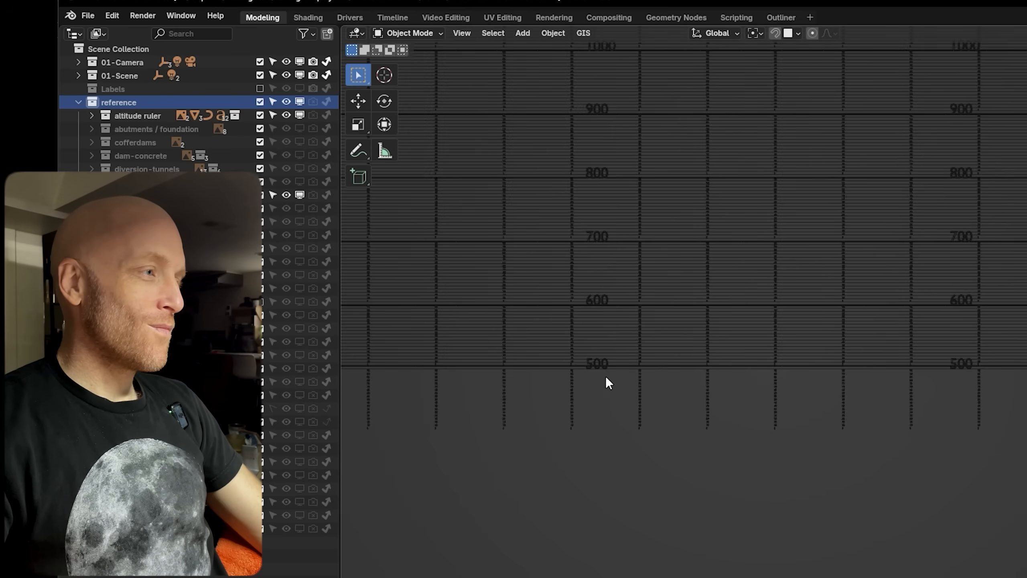
scroll(509, 271, up, 10)
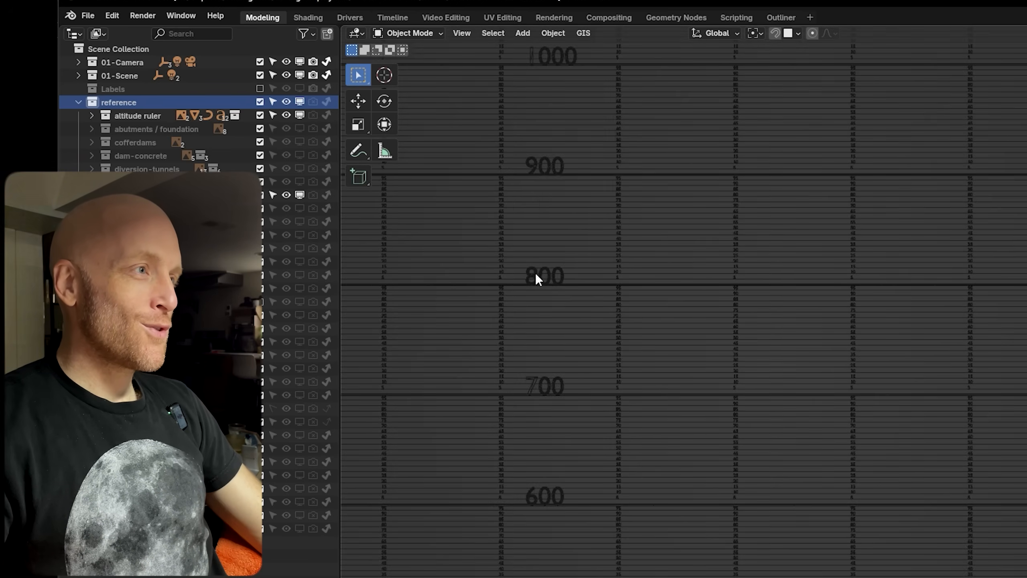
scroll(644, 431, up, 4)
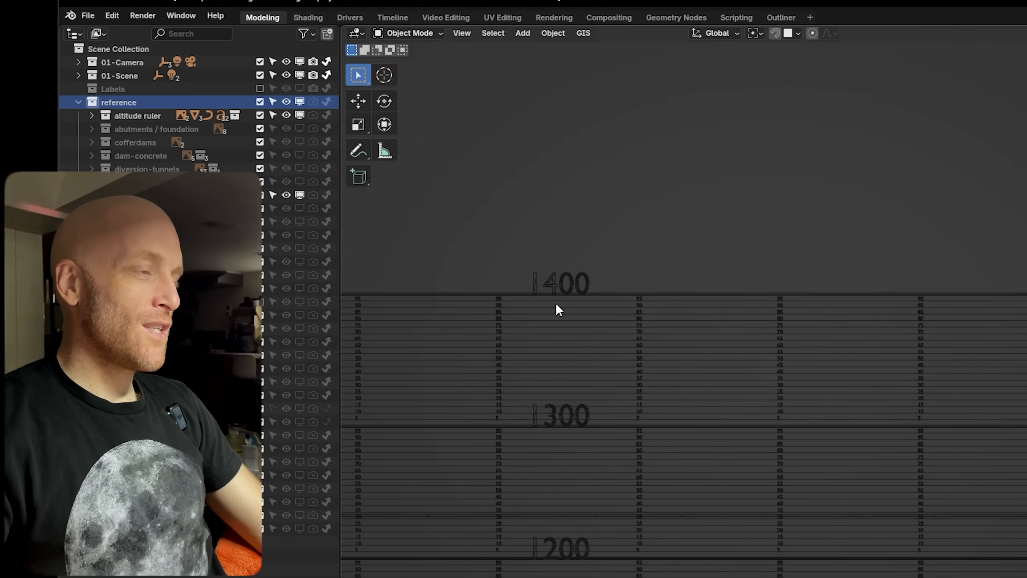
scroll(557, 288, down, 6)
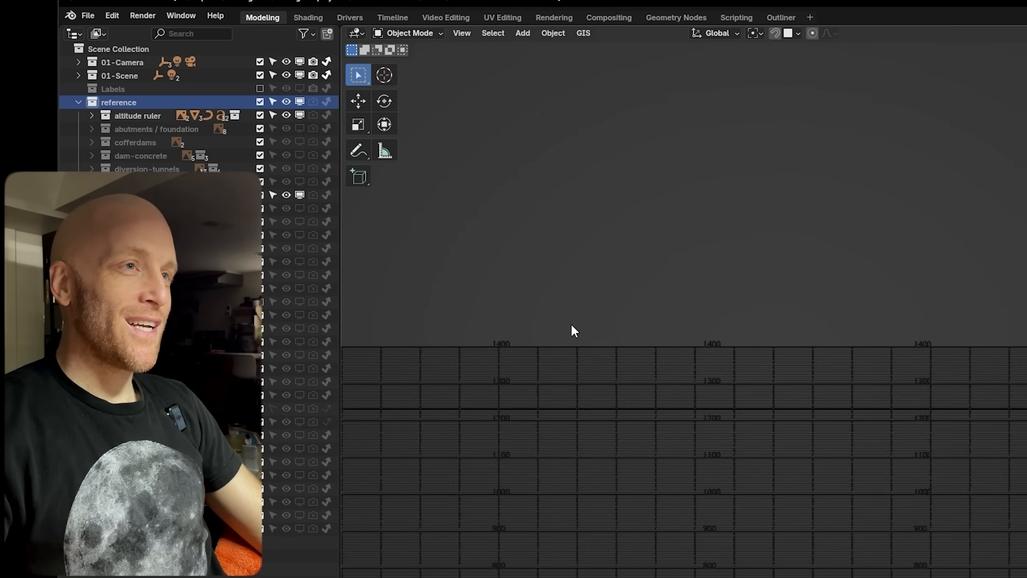
Expand the altitude ruler collection, show its lat/long lines, and view them from the top with overlays on.
click(92, 116)
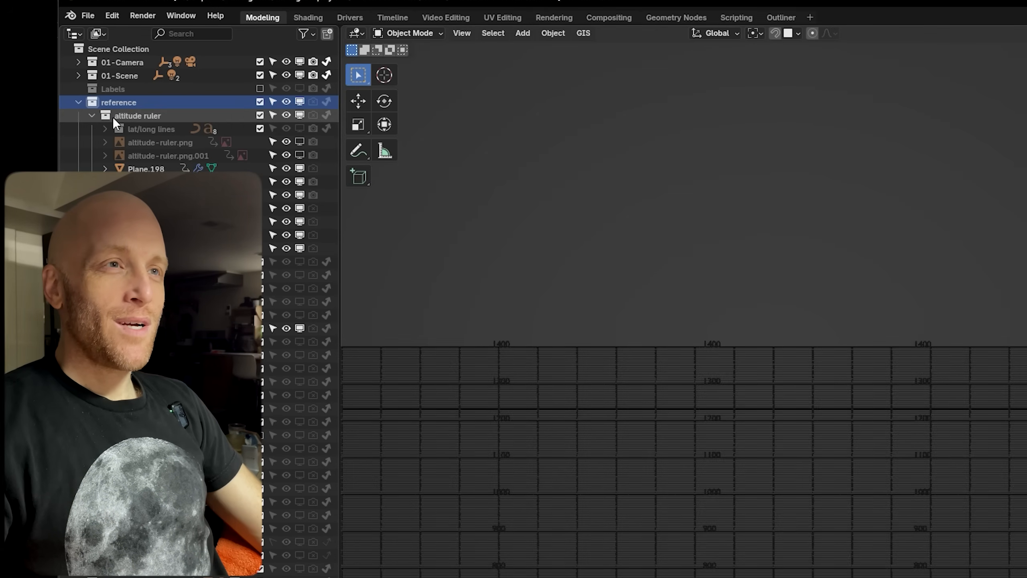
scroll(668, 288, down, 4)
middle_drag(663, 282, 816, 321)
scroll(781, 412, up, 6)
key(KP_7)
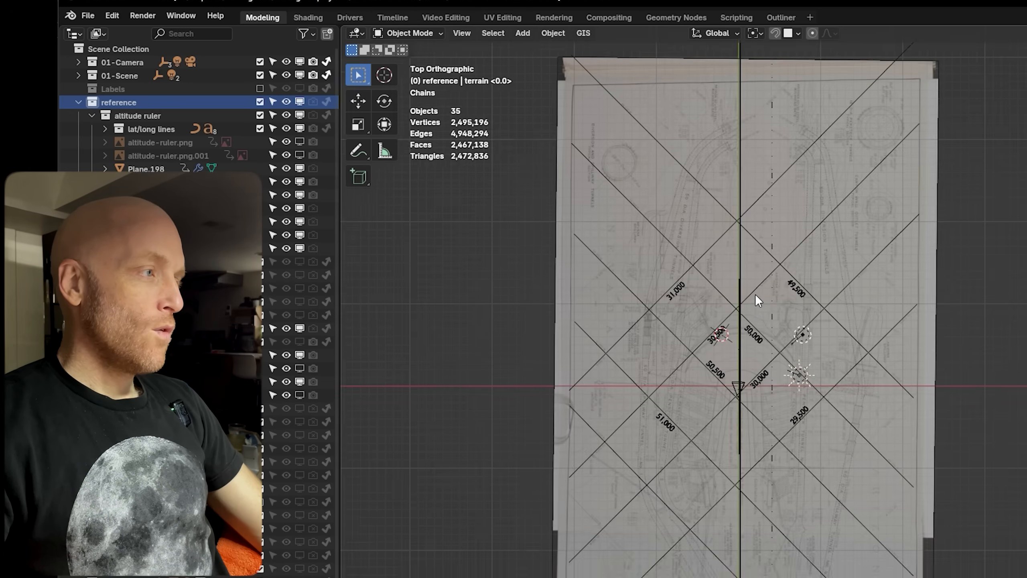
Examine how the labelled lat/long lines align with the plan drawing around the dam arch, up close and from farther out.
scroll(732, 356, up, 6)
shift+middle_drag(621, 393, 690, 362)
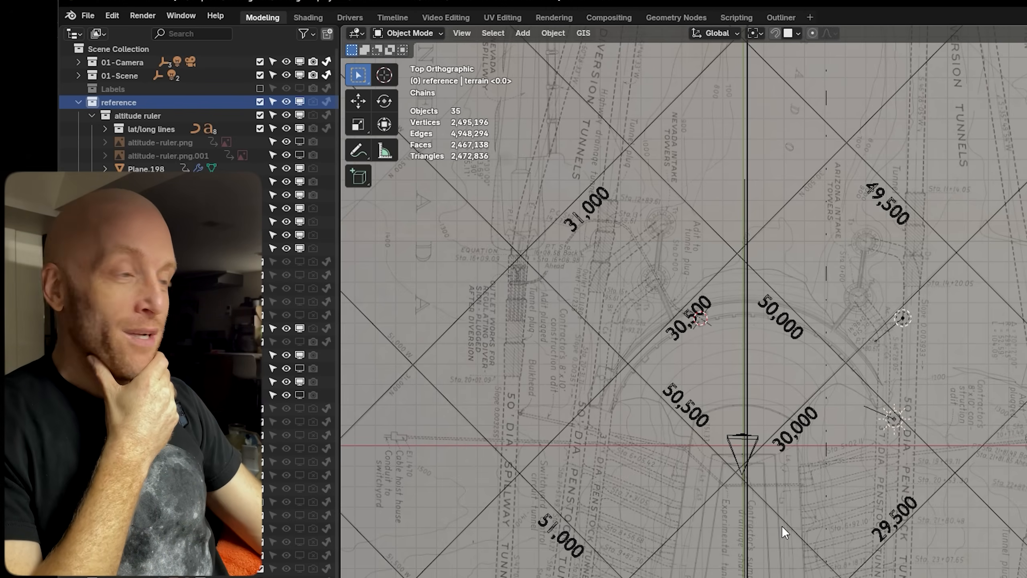
scroll(767, 513, up, 5)
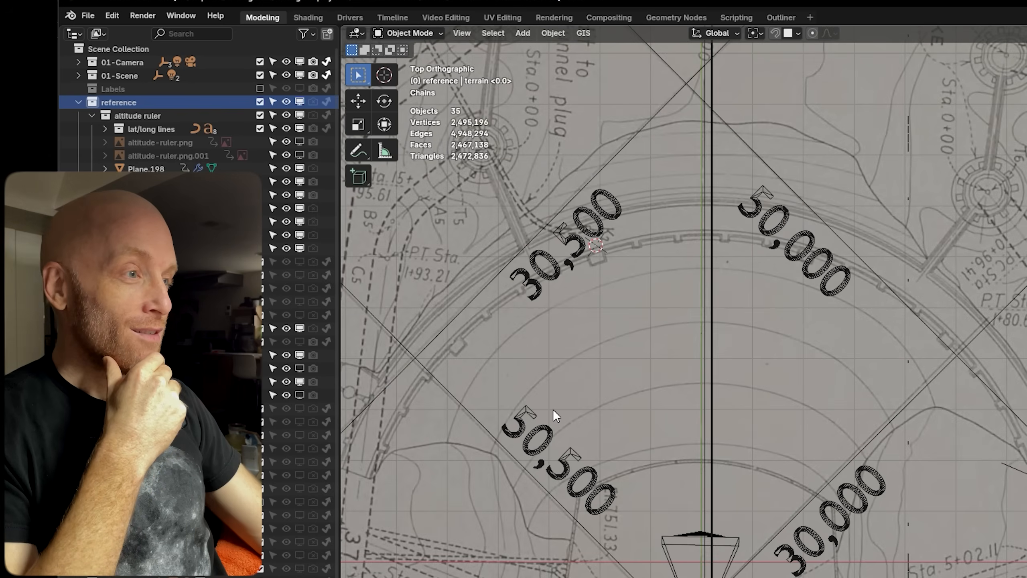
scroll(577, 370, down, 4)
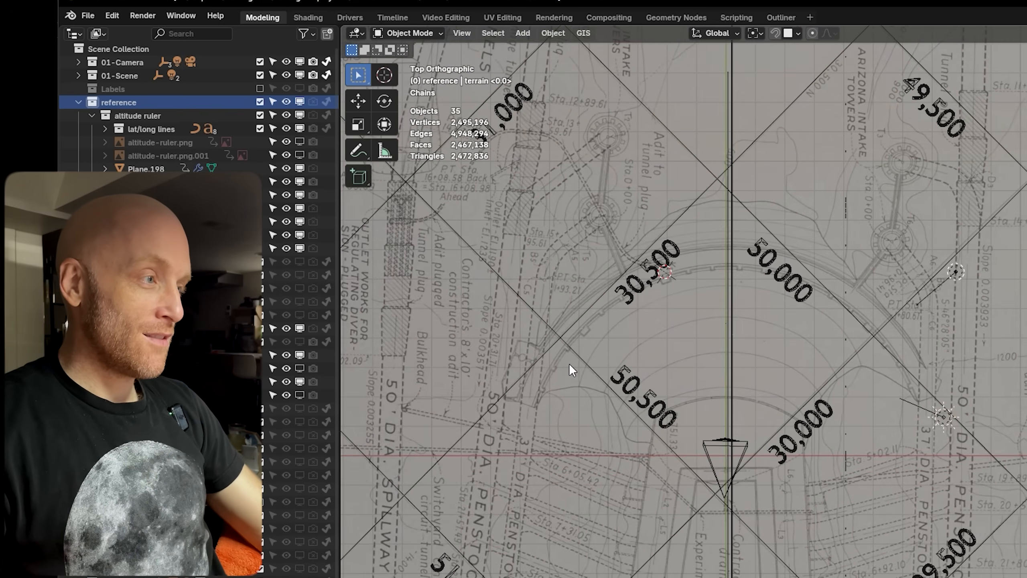
scroll(582, 391, up, 4)
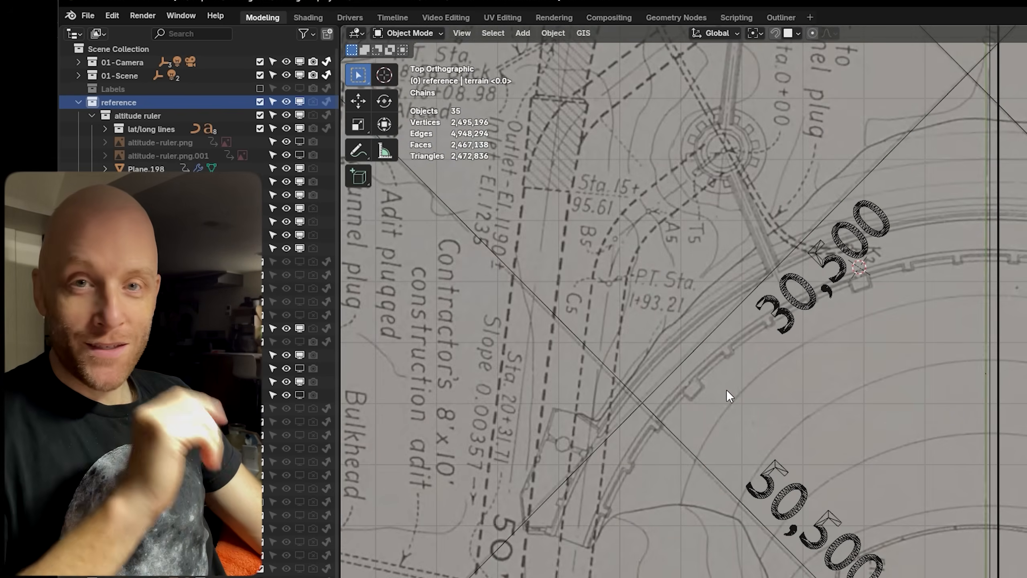
scroll(727, 389, up, 10)
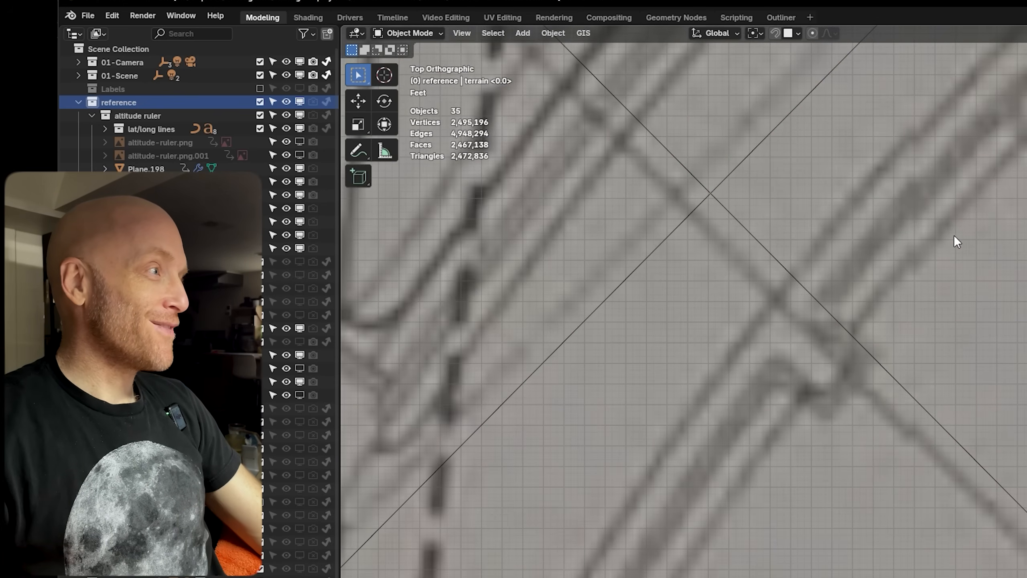
shift+middle_drag(953, 235, 706, 363)
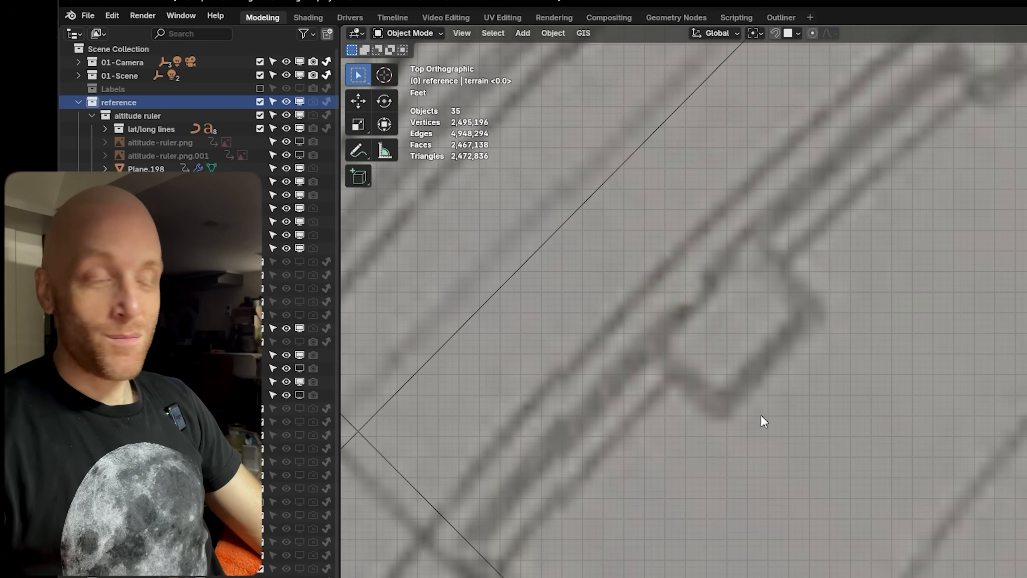
scroll(760, 414, down, 2)
scroll(697, 419, down, 8)
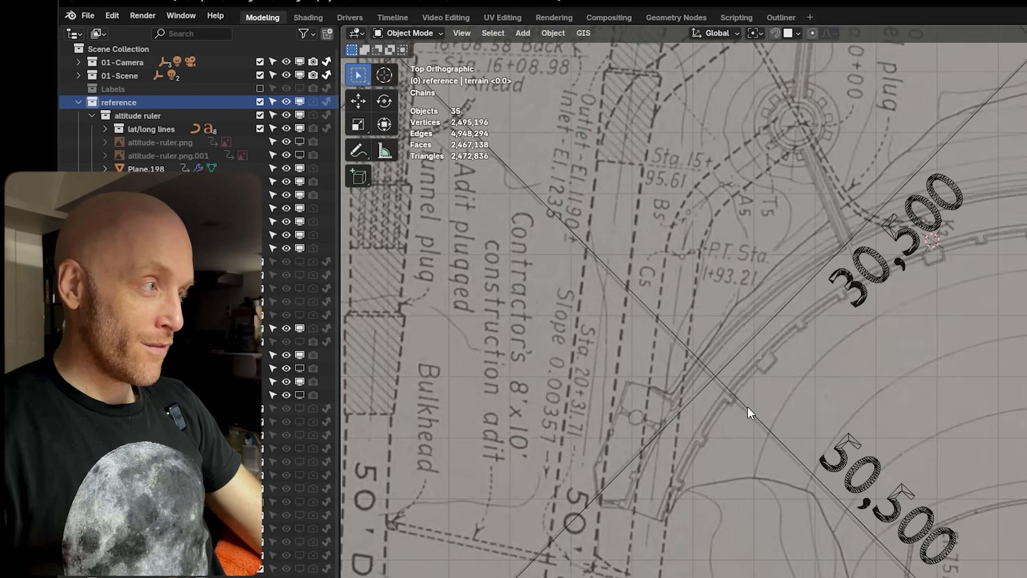
scroll(758, 410, down, 1)
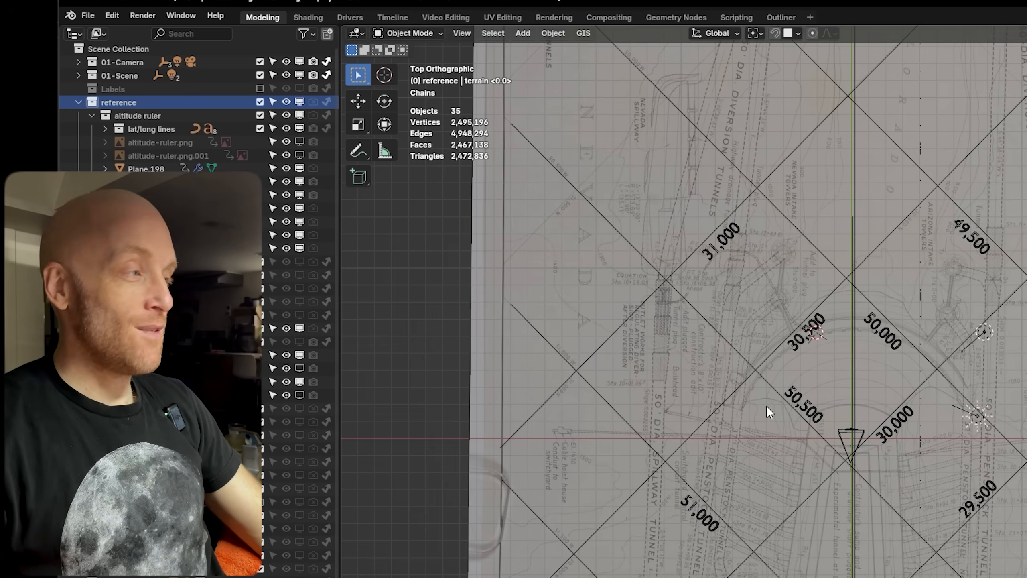
shift+middle_drag(849, 370, 774, 350)
scroll(771, 352, up, 5)
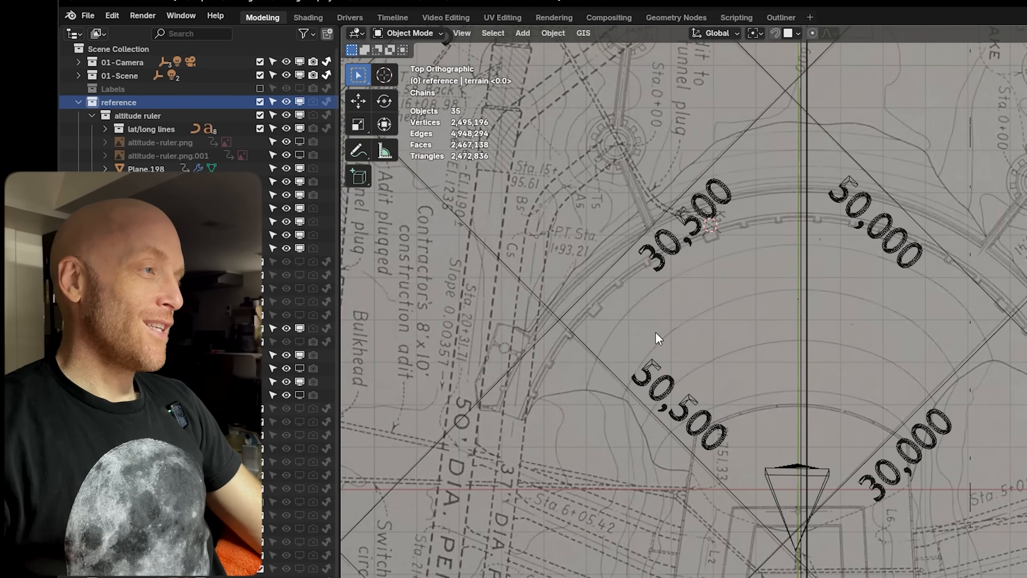
scroll(645, 343, down, 3)
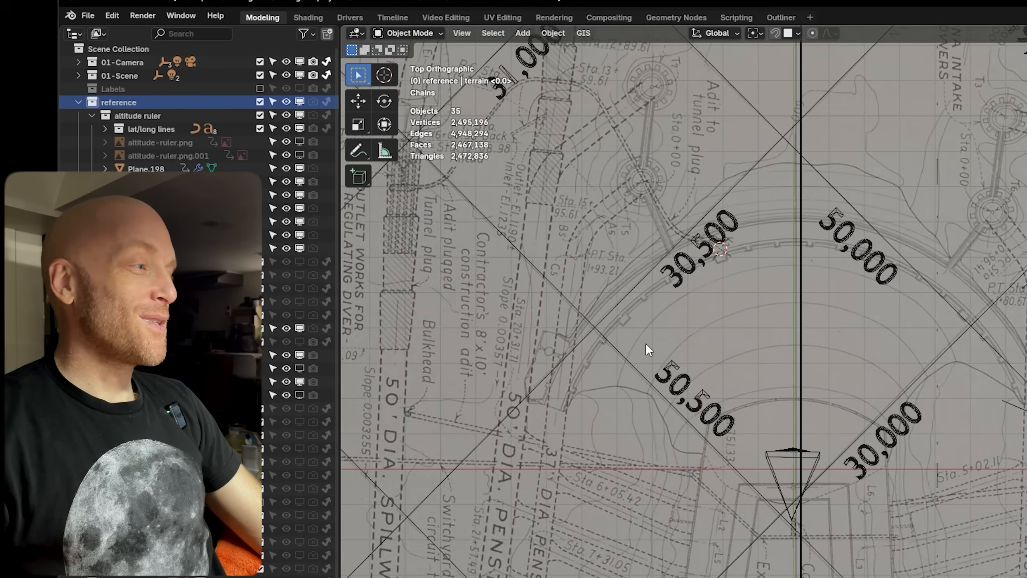
shift+middle_drag(760, 382, 671, 348)
scroll(672, 348, down, 3)
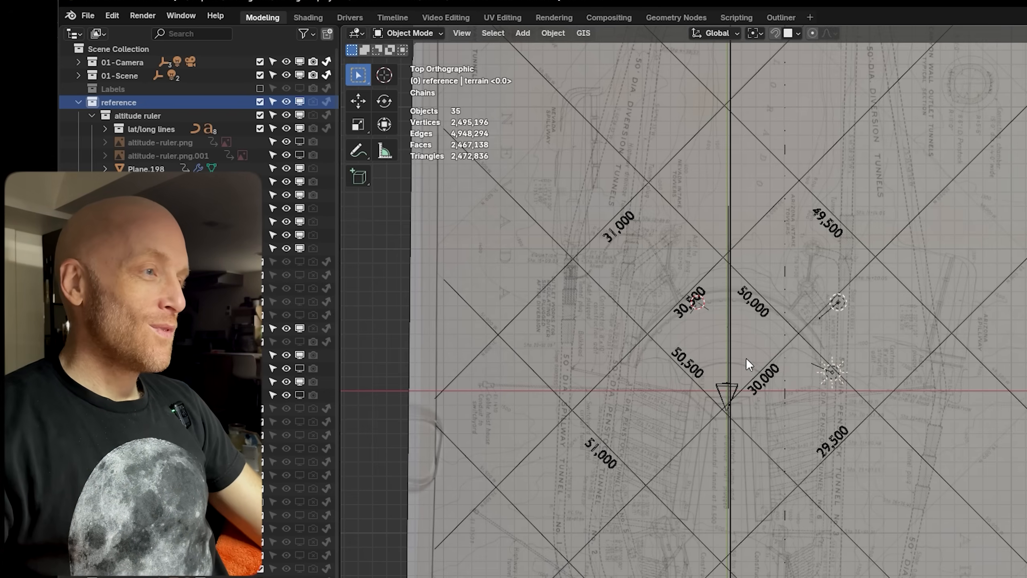
Examine the lat/long grid intersections between the 30,000 and 31,000 lines against the tunnels and intake towers on the plan.
scroll(729, 372, up, 4)
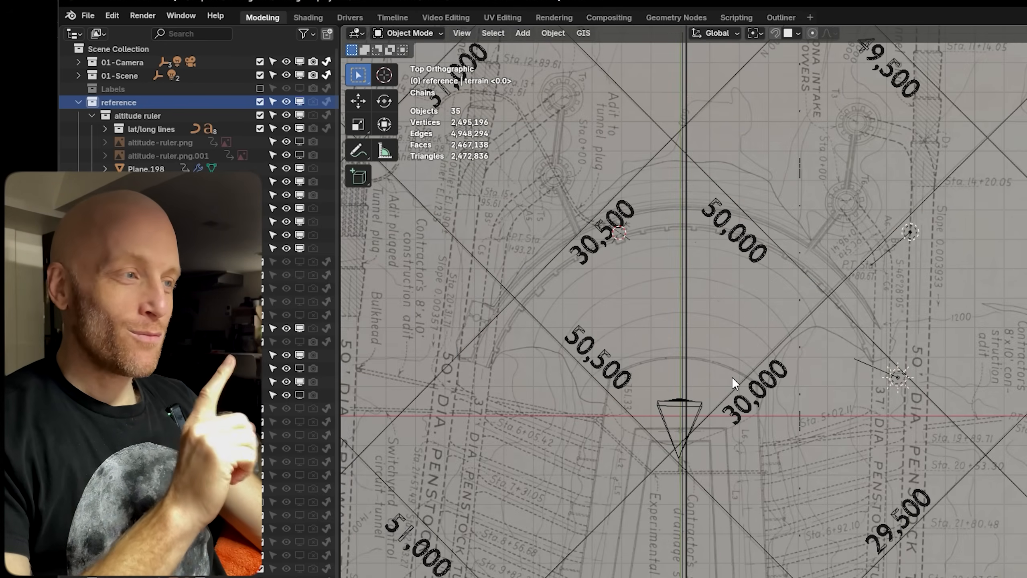
scroll(748, 356, down, 2)
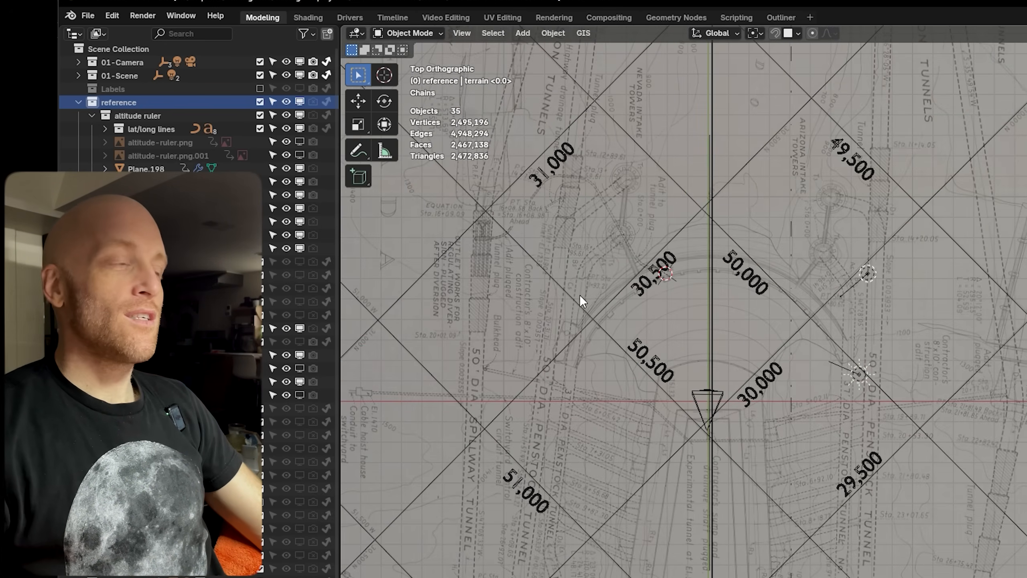
scroll(670, 333, down, 1)
shift+middle_drag(746, 277, 756, 298)
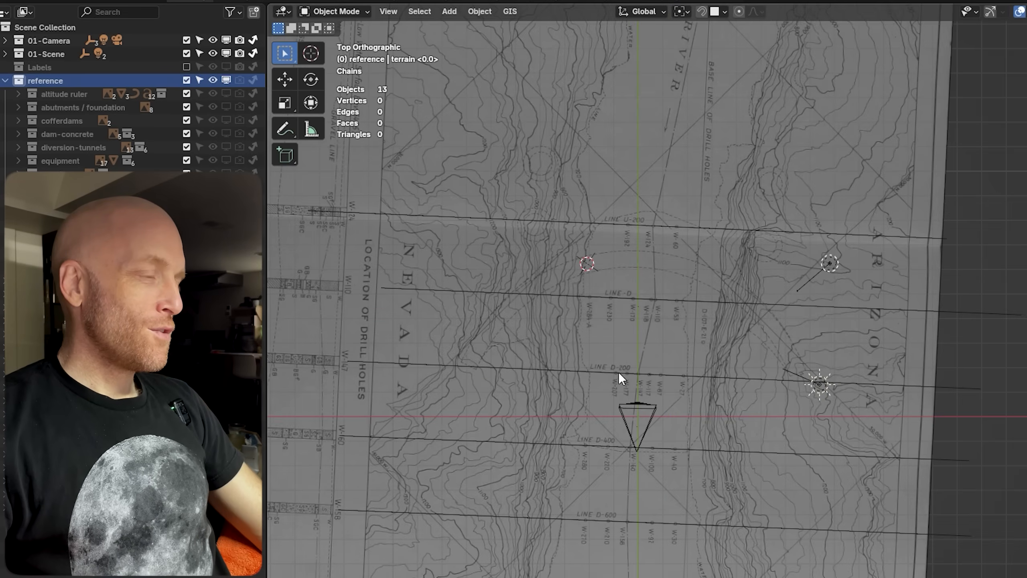
Examine the drill-hole location drawing and its section lines from U-200 to D-600, with the plan turned sideways.
mouse_move(618, 372)
shift+middle_down()
mouse_move(617, 324)
mouse_move(655, 321)
shift+middle_up()
shift+middle_drag(748, 243, 601, 432)
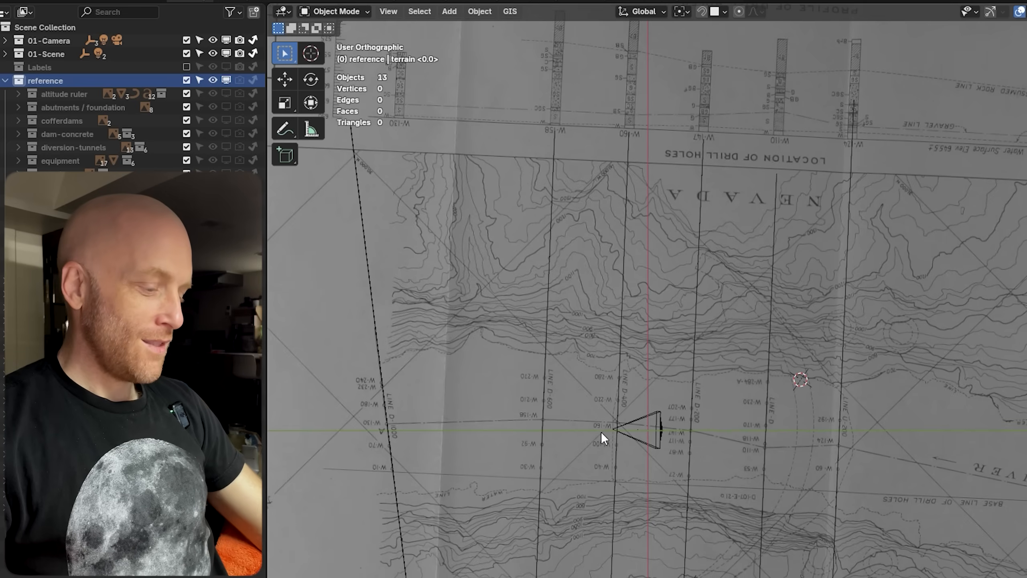
key(KP_4)
scroll(594, 426, up, 1)
scroll(595, 426, down, 1)
key(KP_6)
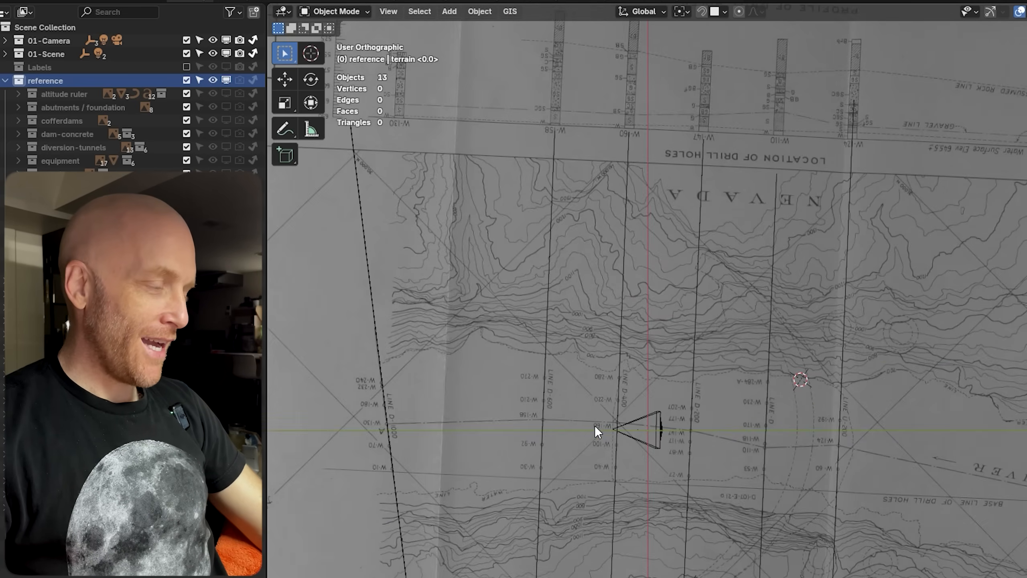
key(KP_5)
key(KP_5)
Examine the numbered drill holes along the river section lines, from the dam arch to the upstream end of the drawing.
shift+middle_drag(794, 432, 729, 365)
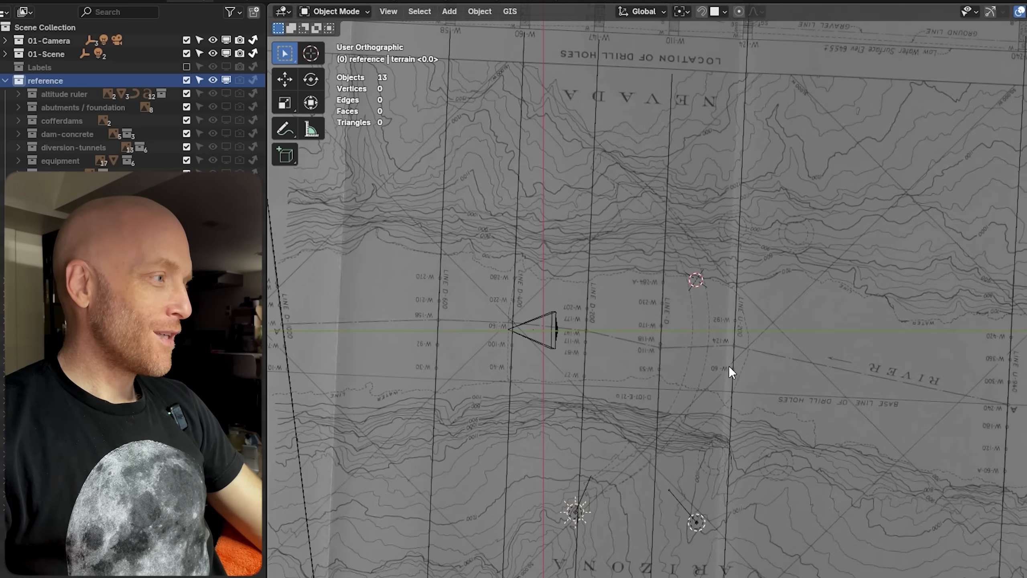
scroll(761, 389, up, 3)
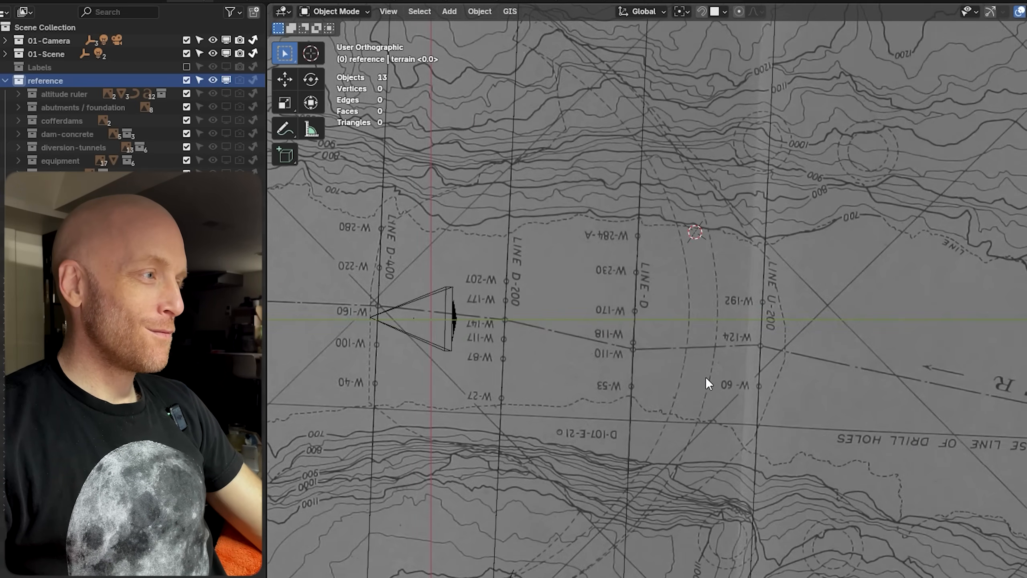
scroll(705, 377, down, 4)
shift+middle_drag(853, 270, 643, 318)
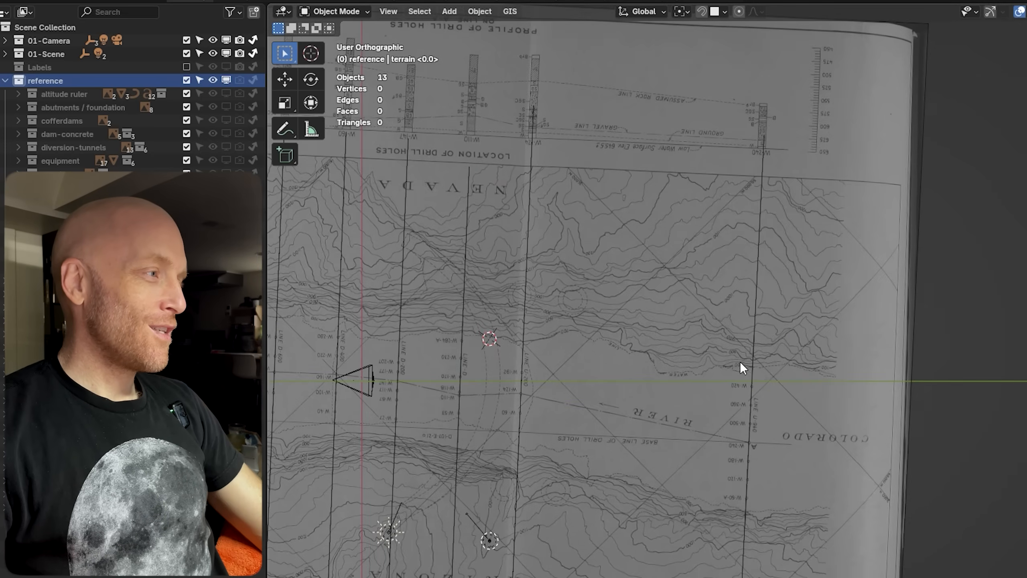
scroll(741, 362, up, 4)
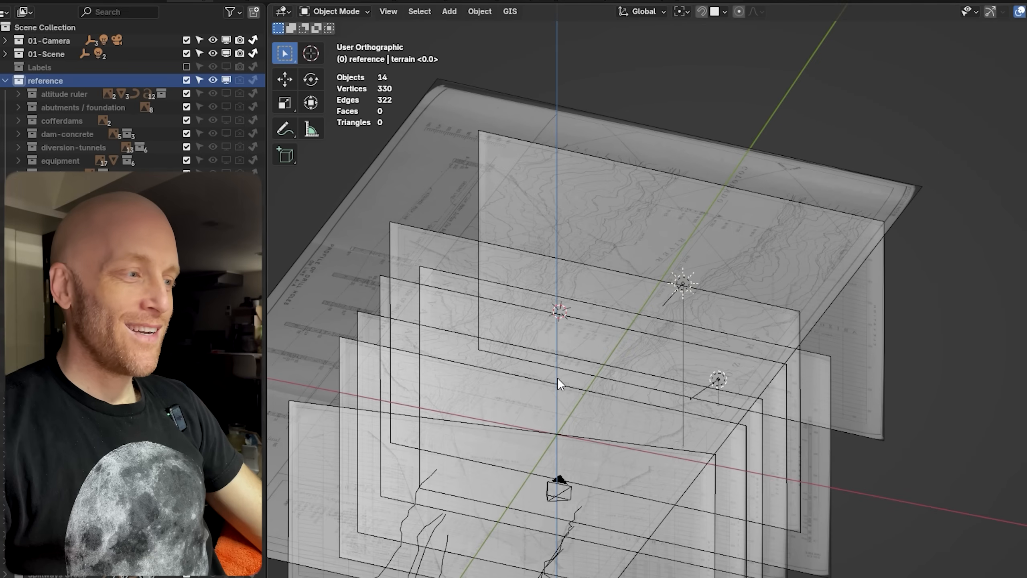
Inspect the vertices of the downstream terrain lines in Edit Mode and clear that object from view.
middle_drag(557, 377, 620, 546)
click(675, 533)
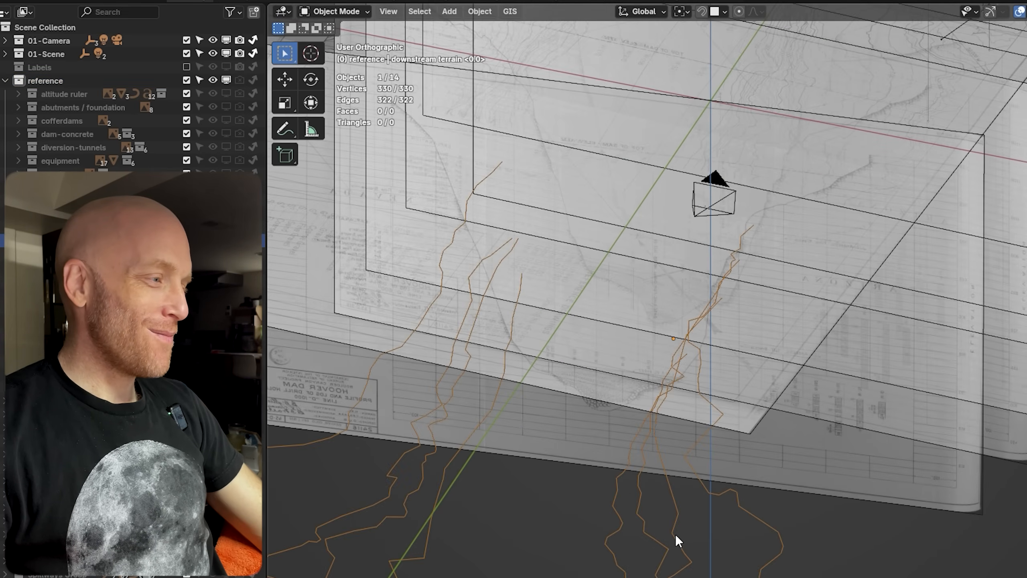
key(Tab)
middle_drag(617, 509, 659, 439)
key(a)
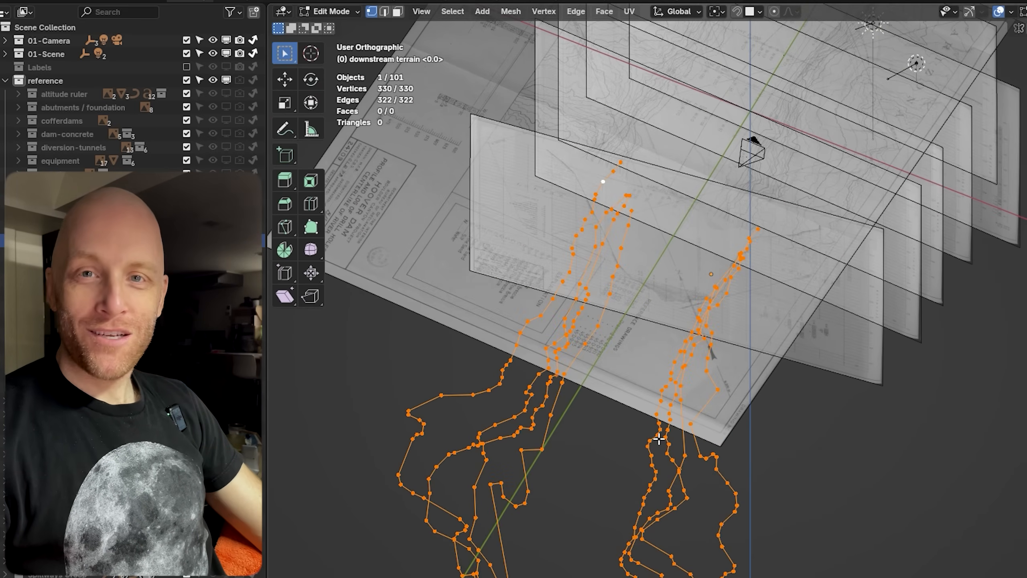
middle_drag(611, 408, 671, 347)
key(Tab)
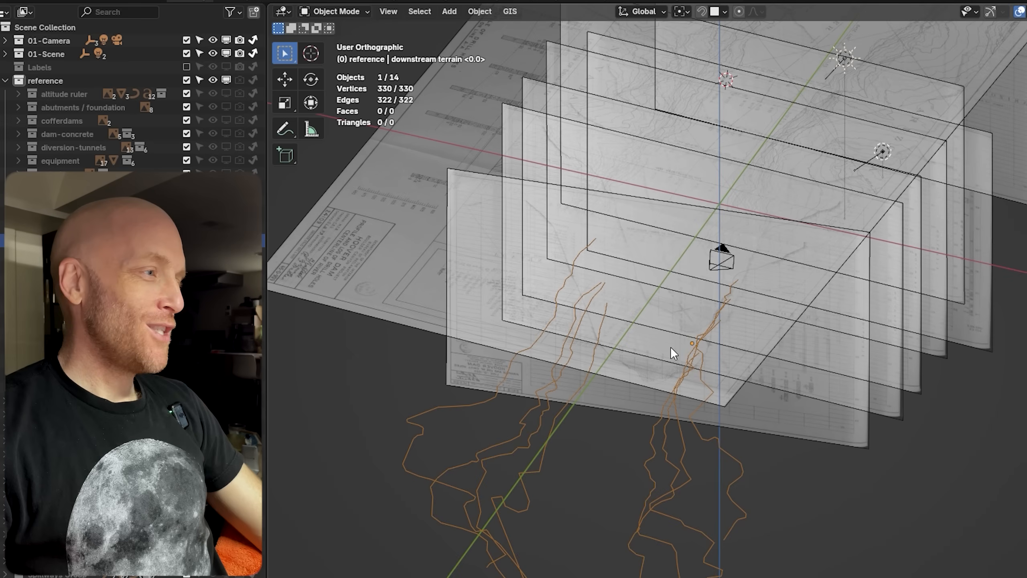
key(Delete)
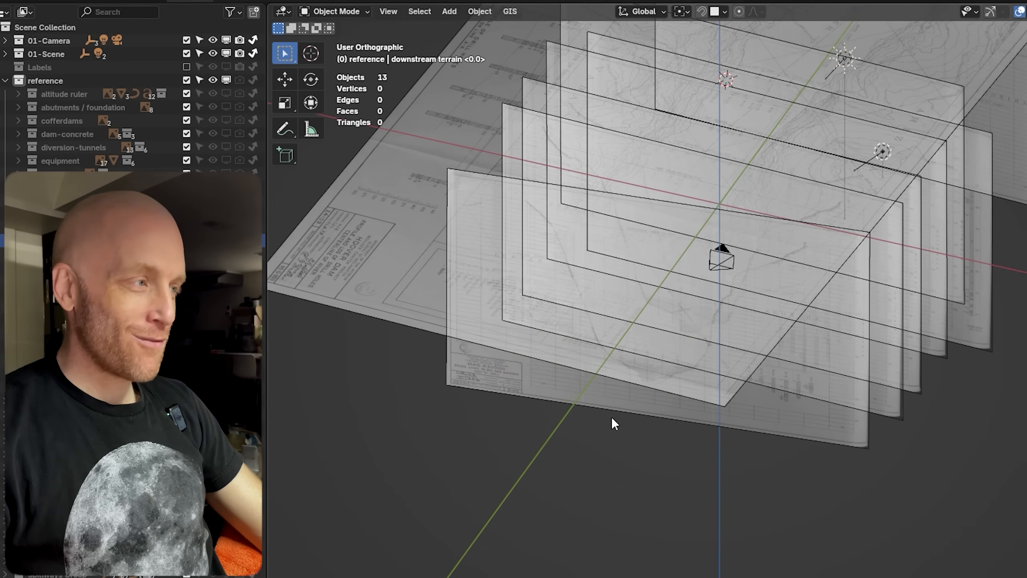
Switch to perspective and walk upstream through the stacked riverbed cross-section drawings to the section with drill hole W-207.
key(KP_5)
shift+middle_drag(611, 419, 691, 337)
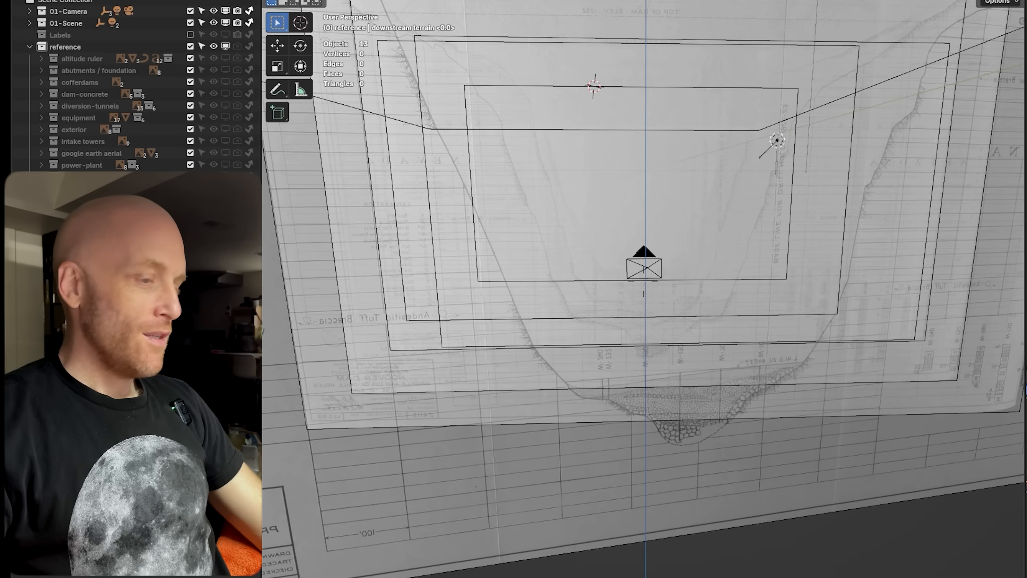
key(w)
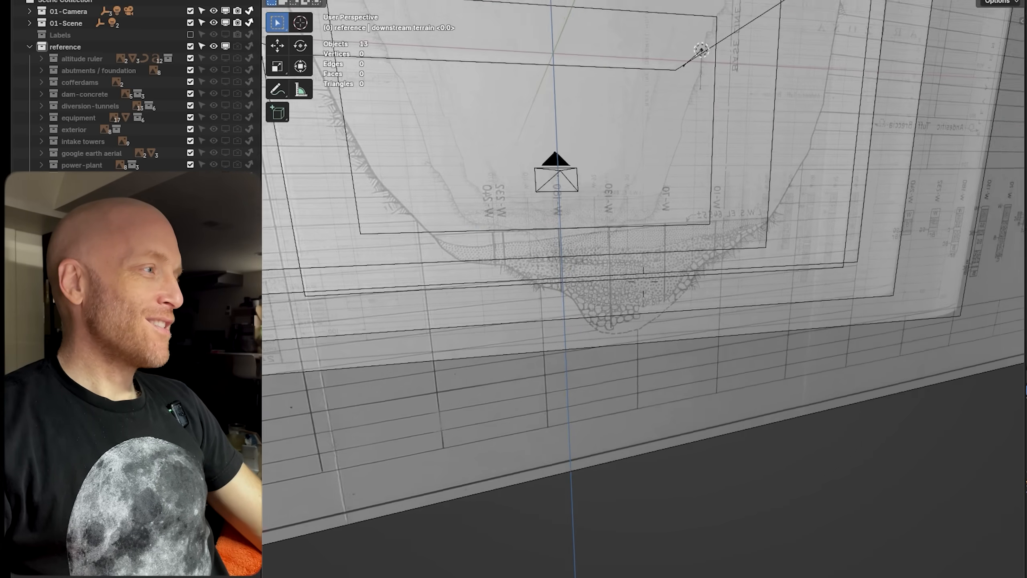
key(a)
key(w)
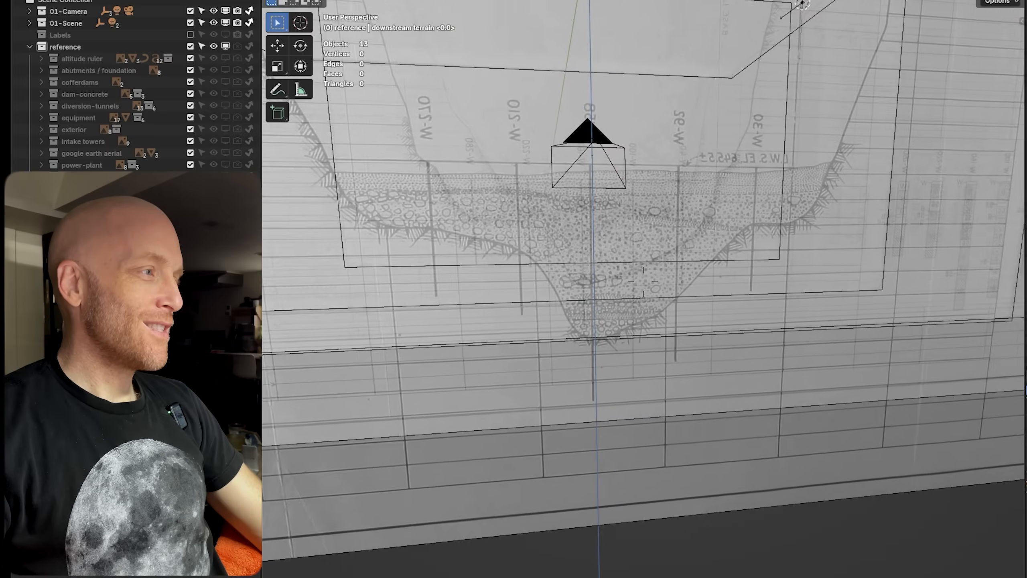
key(d)
key(e)
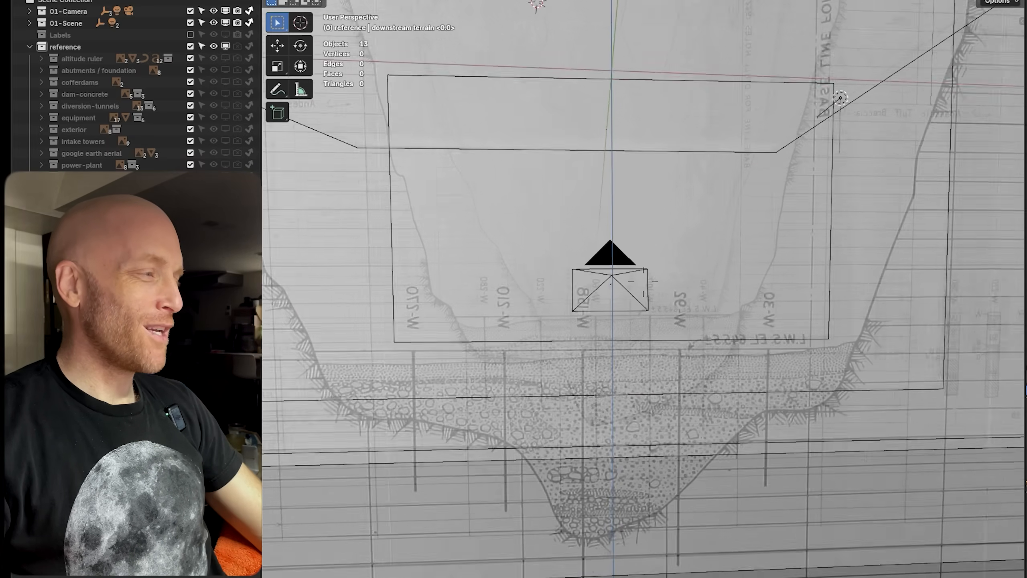
key(w)
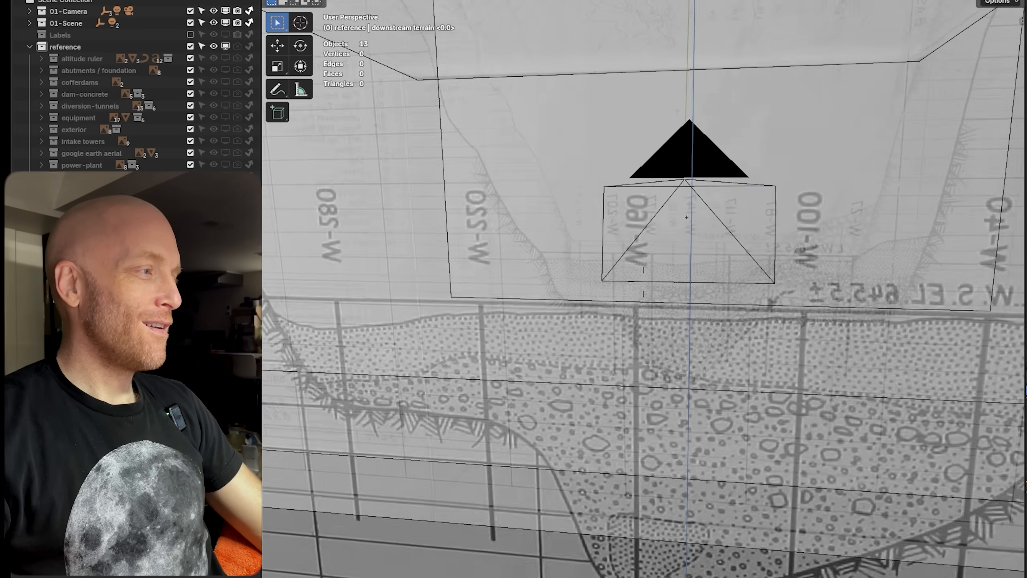
key(w)
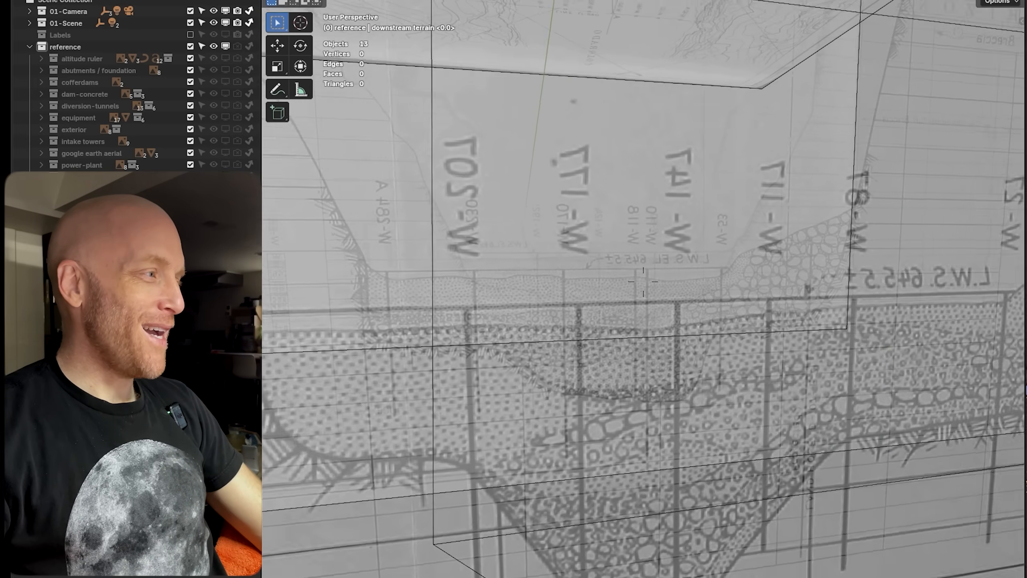
Examine the canyon wall base line and the riverbed sections containing drill holes W-118 and W-192.
key(d)
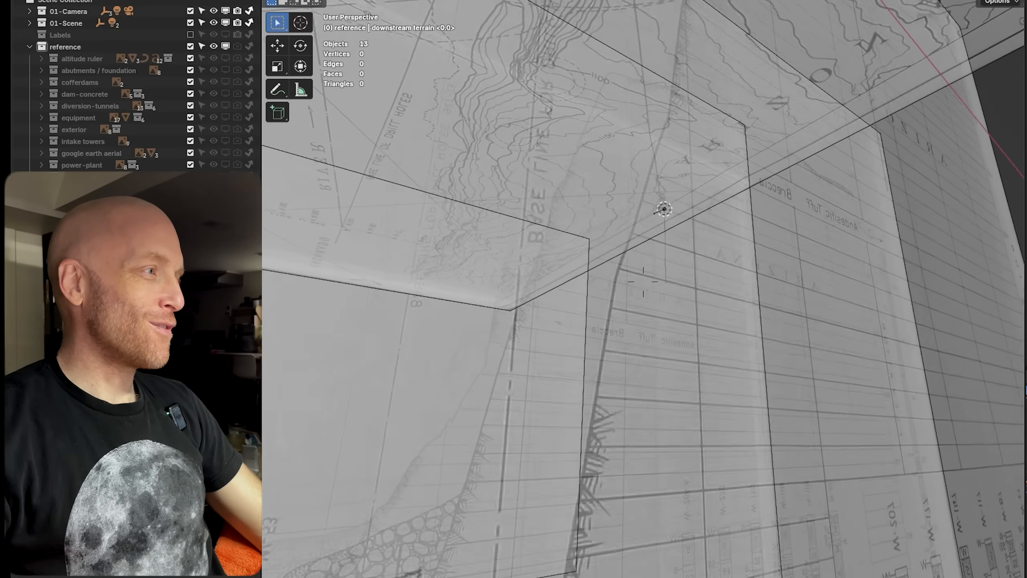
key(d)
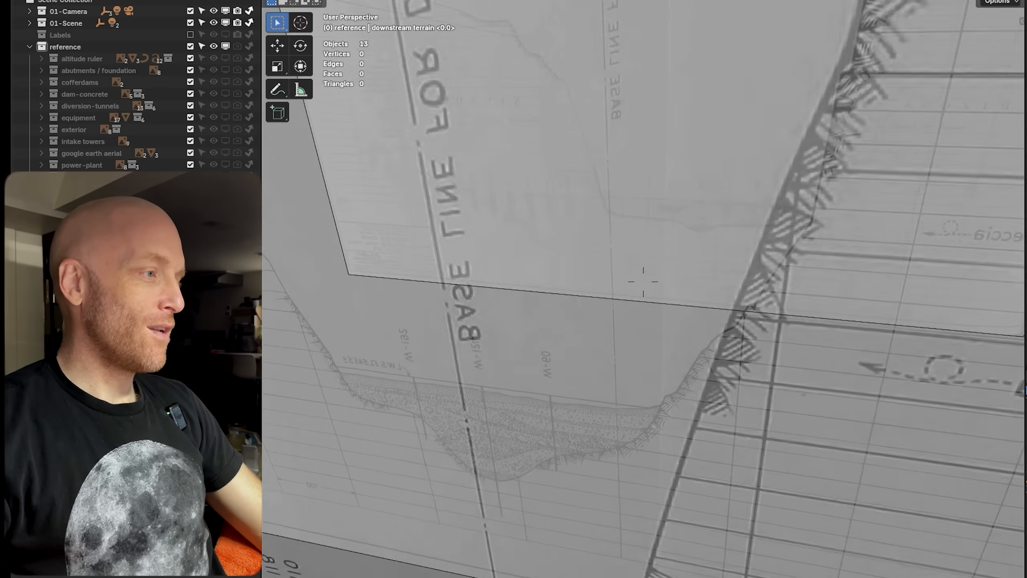
key(a)
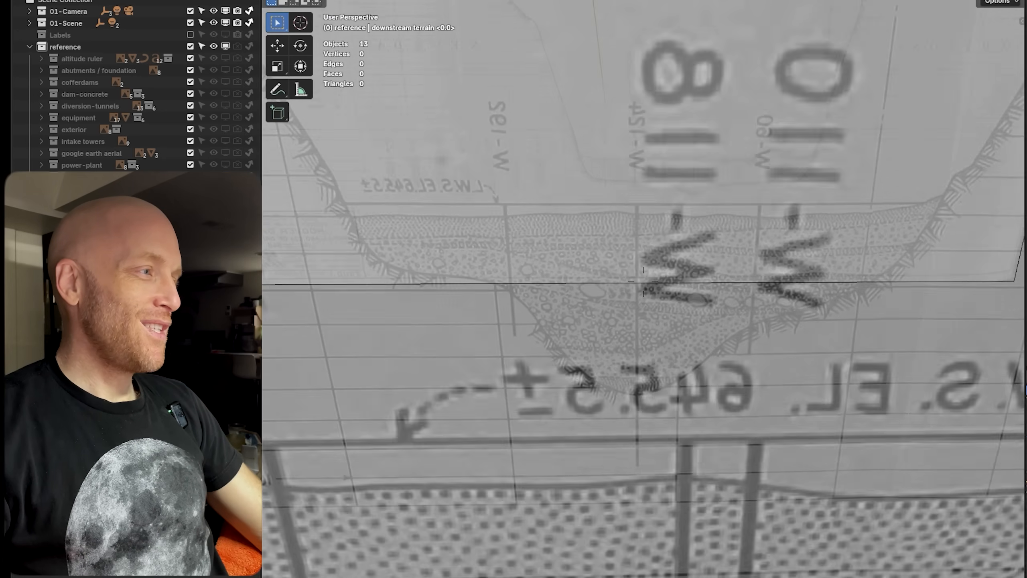
key(w)
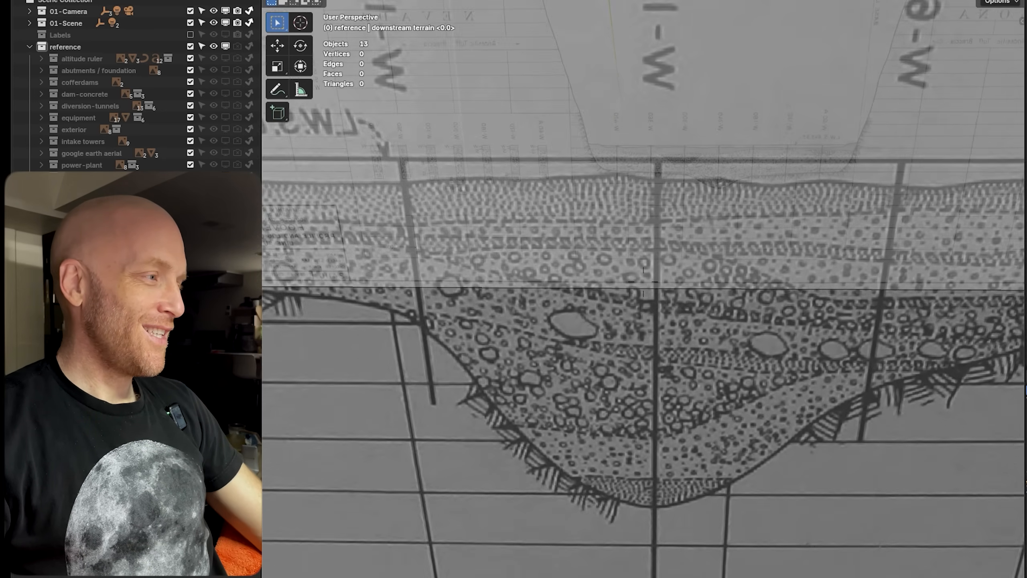
Examine the farthest upstream section with drill holes W-420 to W-120, back out of the stack and select that drawing.
key(s)
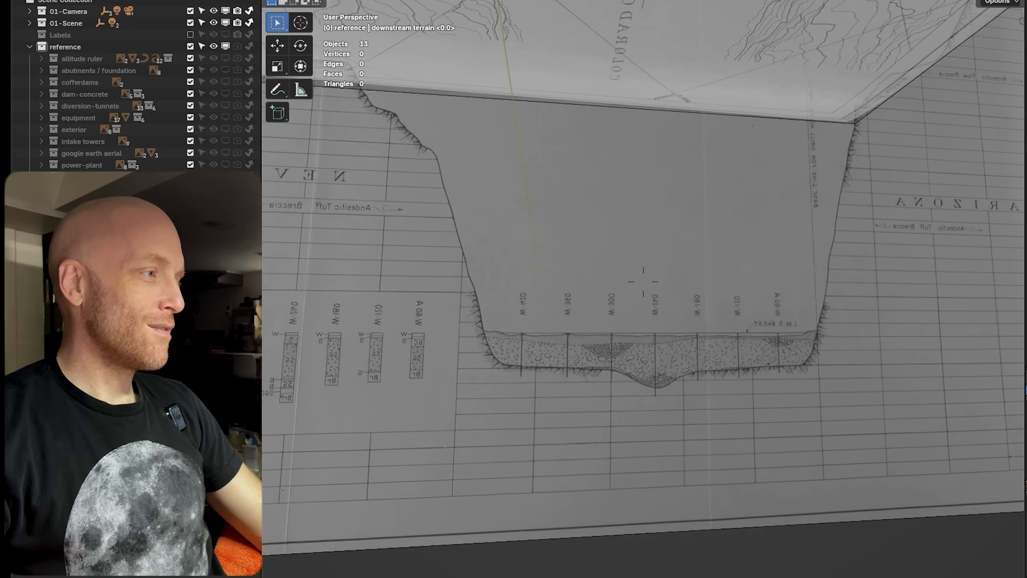
key(w)
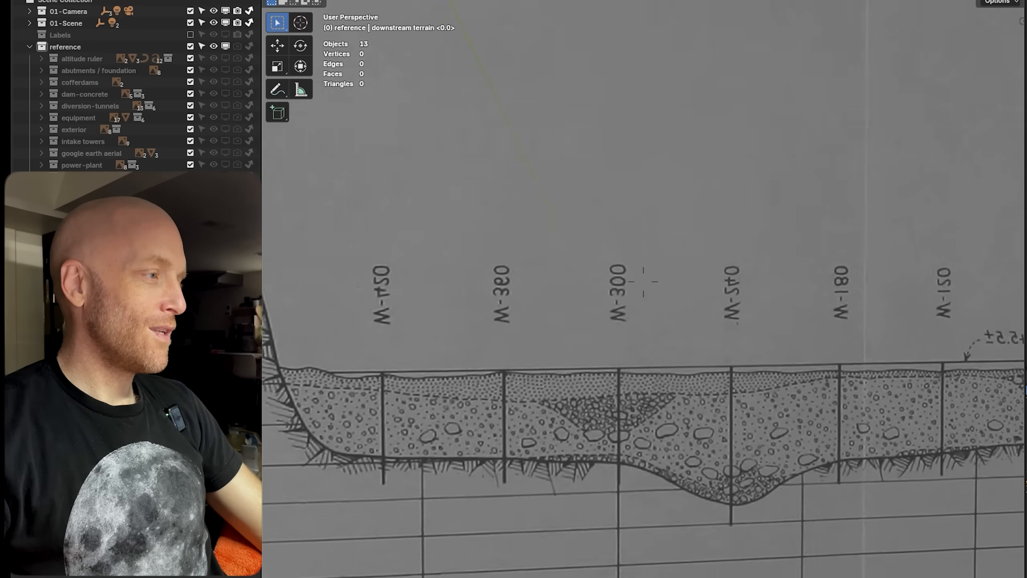
key(s)
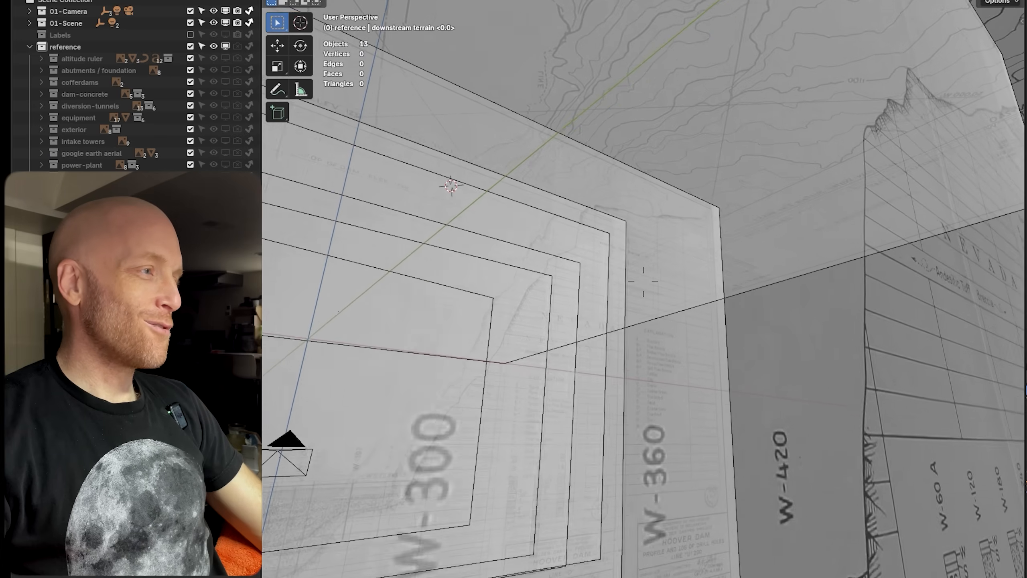
key(s)
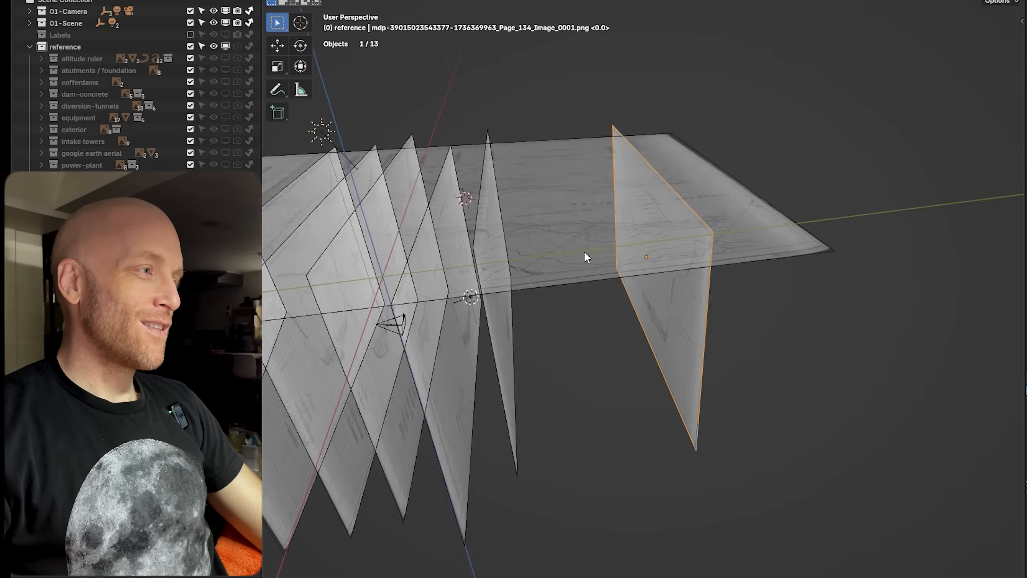
View the drawings in top orthographic and examine how each cross-section lines up with its section line on the plan.
key(KP_7)
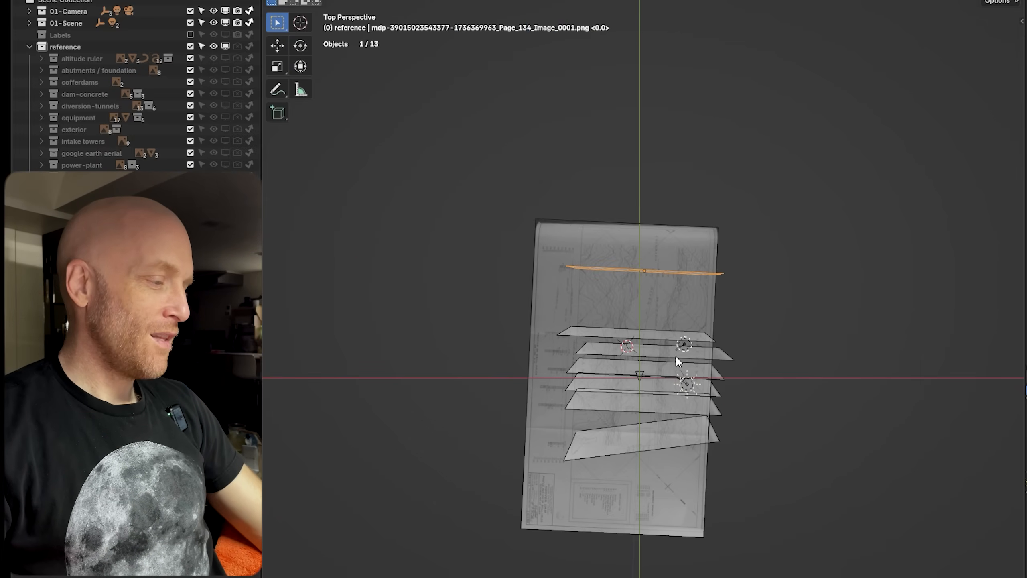
key(KP_5)
scroll(671, 401, up, 7)
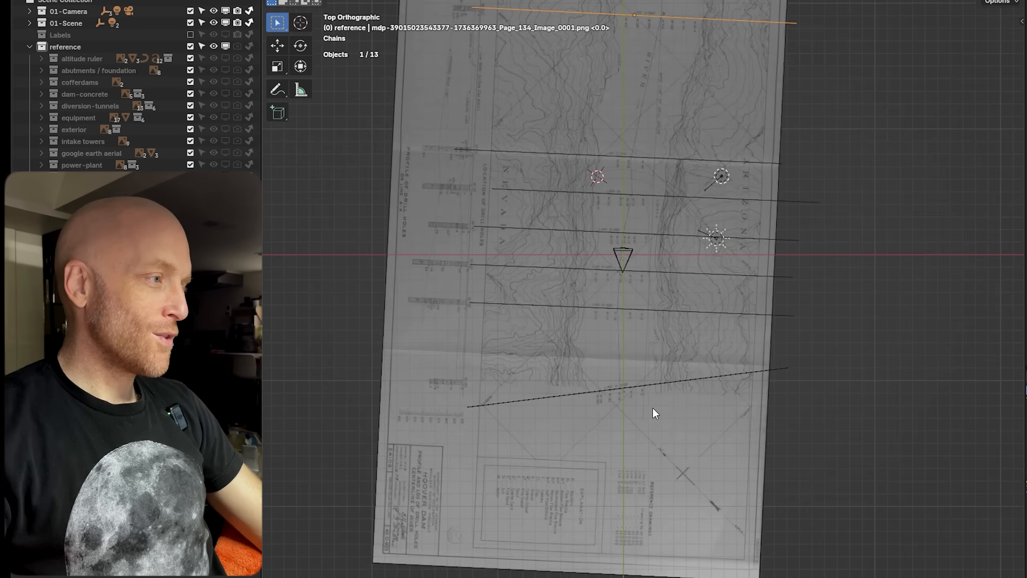
scroll(655, 410, up, 2)
scroll(661, 423, down, 1)
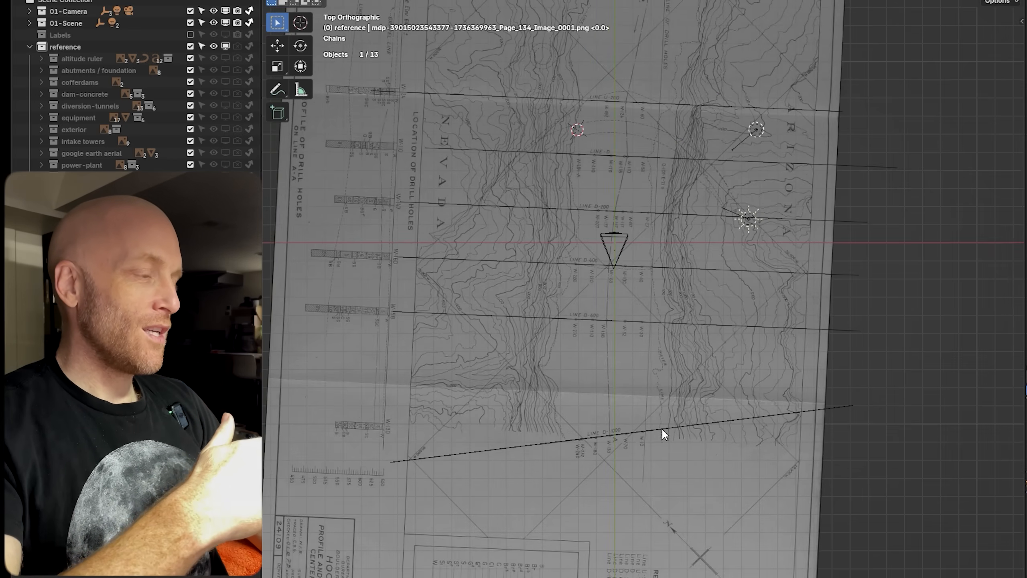
scroll(644, 232, up, 5)
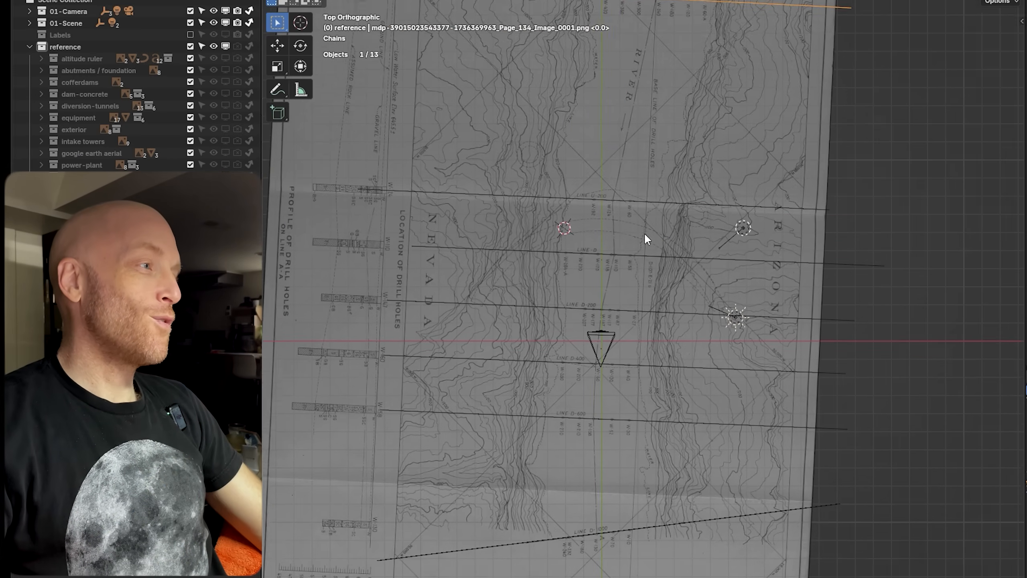
scroll(637, 291, up, 3)
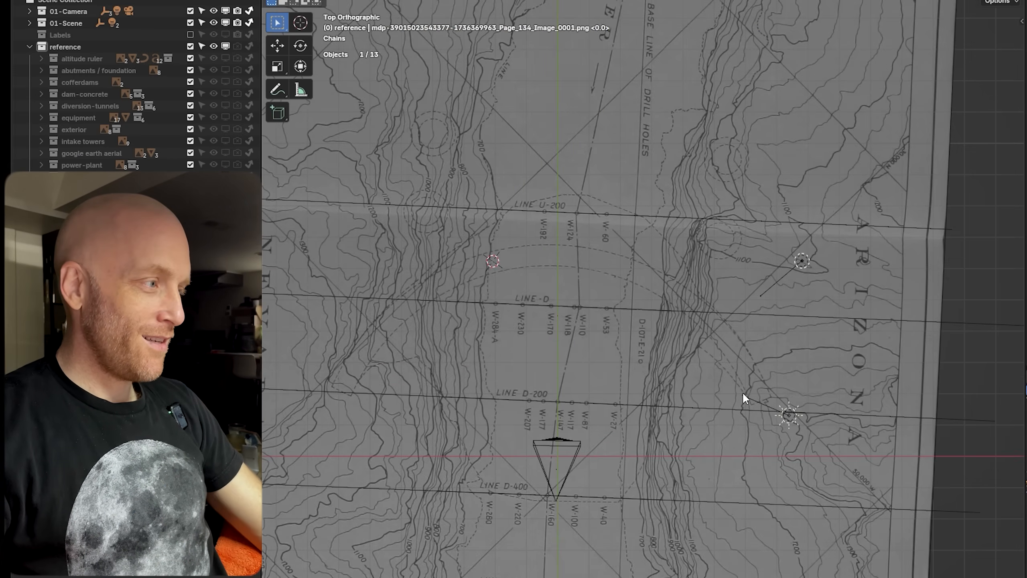
Examine the upright cross-section drawings standing along the site plan from an oblique overhead angle.
scroll(742, 392, down, 4)
middle_drag(724, 410, 704, 381)
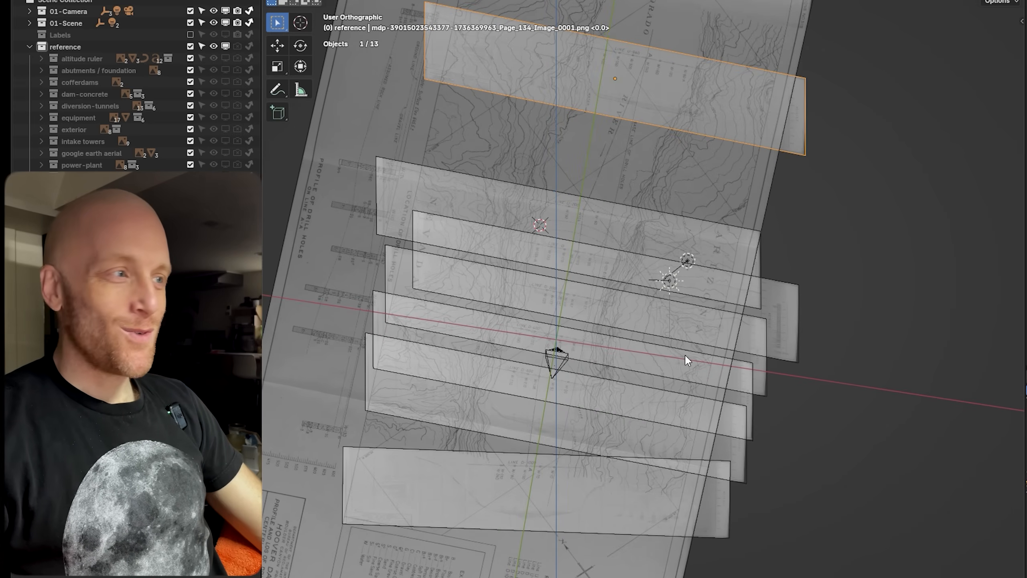
scroll(577, 261, left, 2)
scroll(614, 300, down, 2)
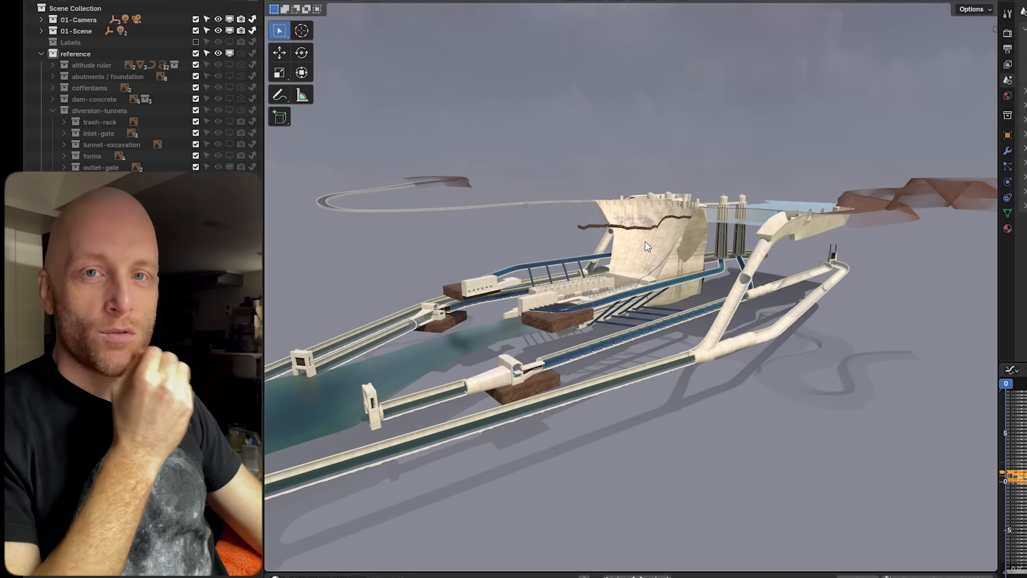
Collapse the reference collection in the scene hierarchy.
click(40, 54)
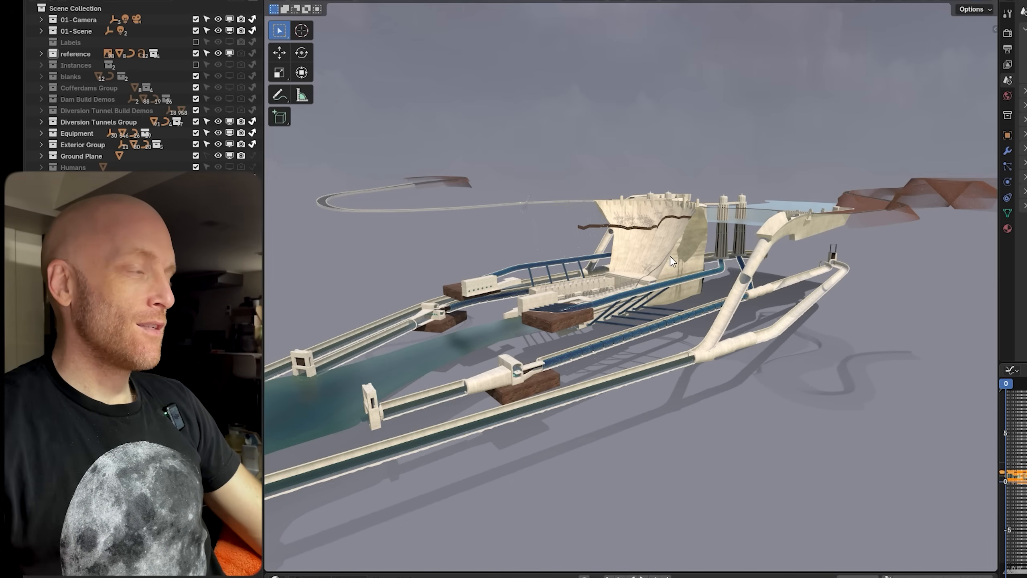
Show the viewport overlays, select the reference dam object and reveal all of its hidden geometry in Edit Mode.
scroll(671, 261, up, 5)
key(alt+shift+z)
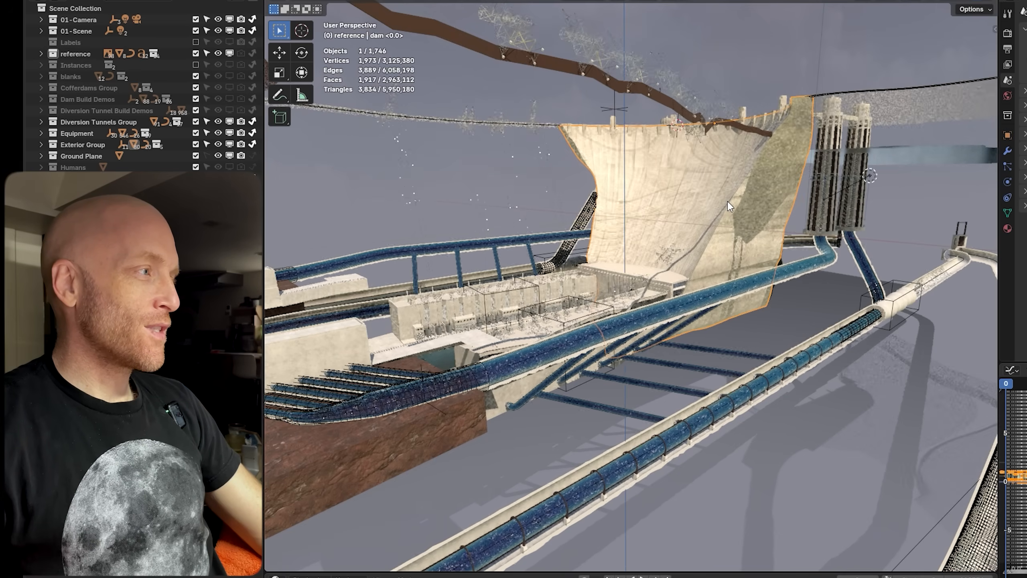
middle_drag(727, 200, 692, 184)
click(701, 208)
key(Tab)
key(alt+h)
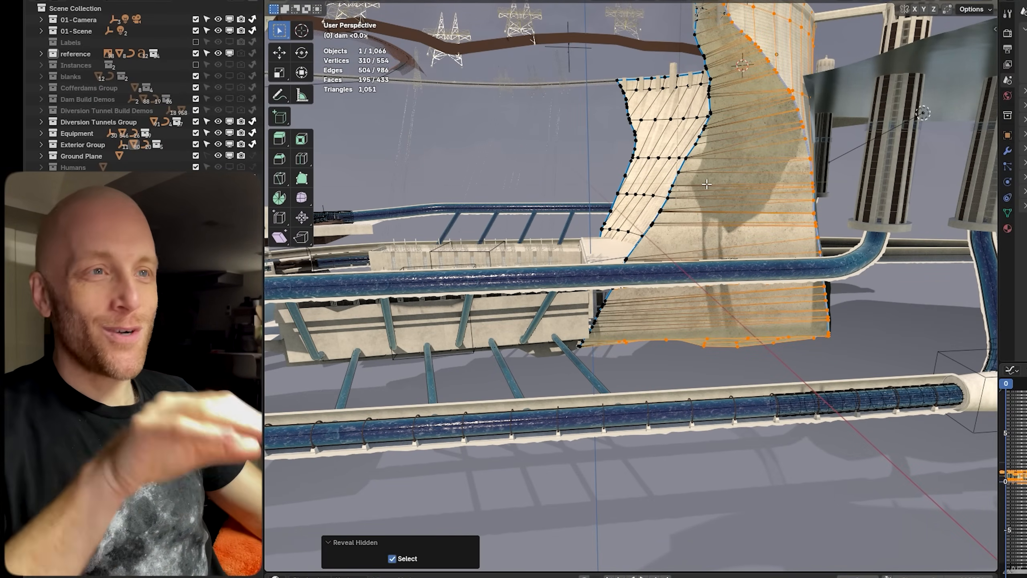
middle_drag(707, 184, 630, 219)
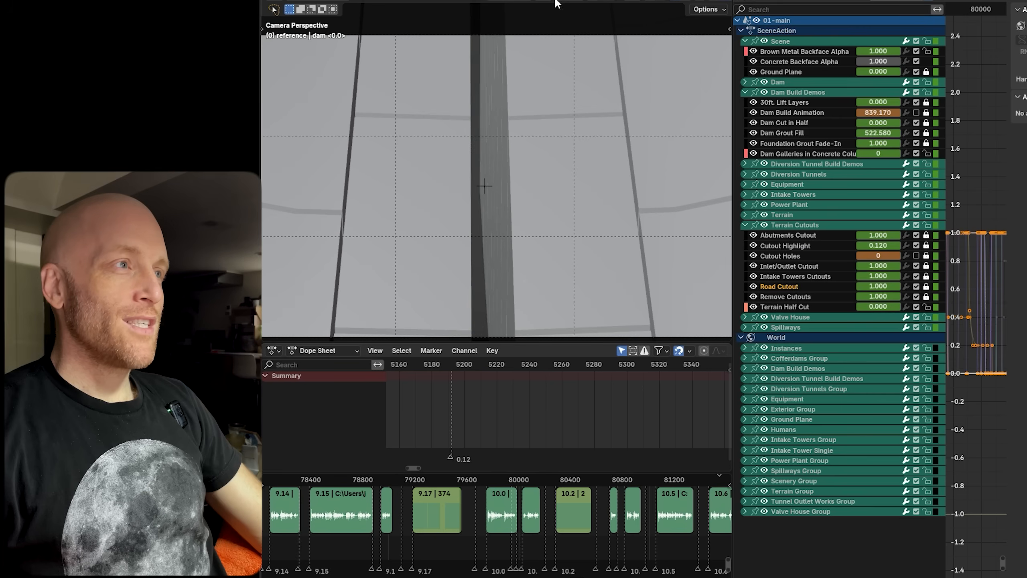
Set the Dam Build Animation value to 500, and scrub it up to 556.1 to lay the first concrete blocks.
scroll(563, 223, down, 6)
middle_drag(551, 196, 534, 173)
scroll(534, 174, down, 6)
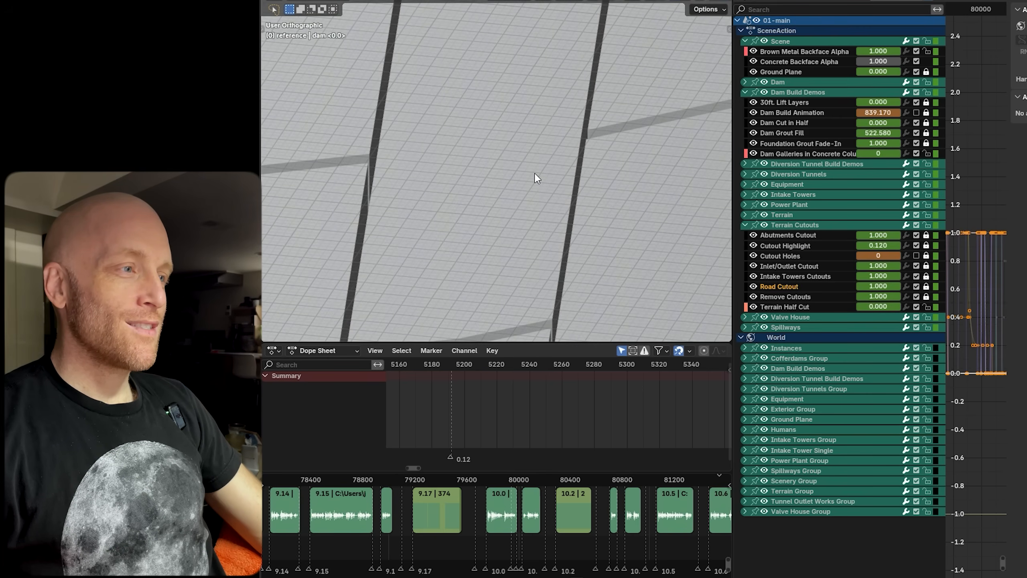
scroll(536, 179, down, 5)
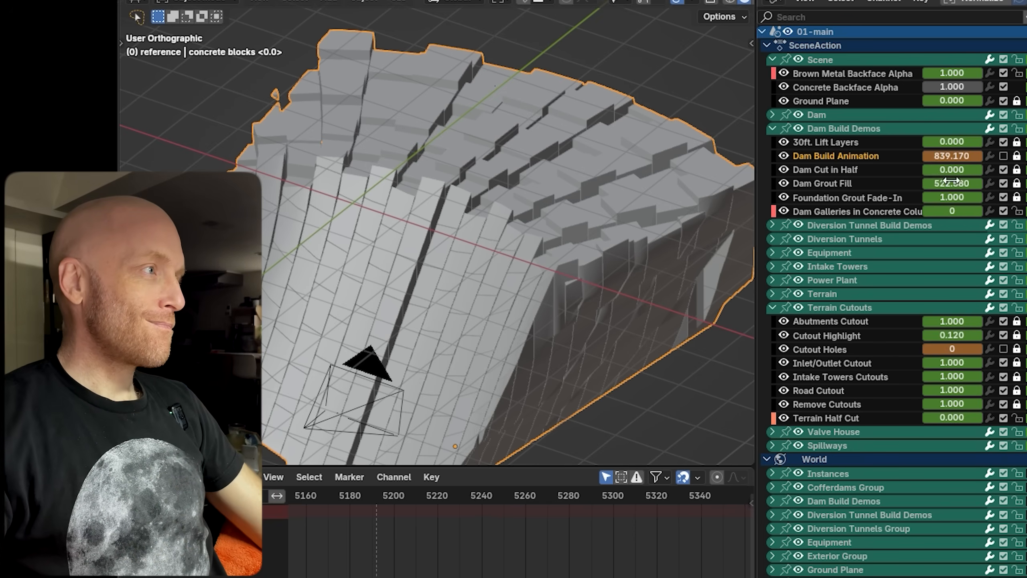
drag(954, 155, 956, 153)
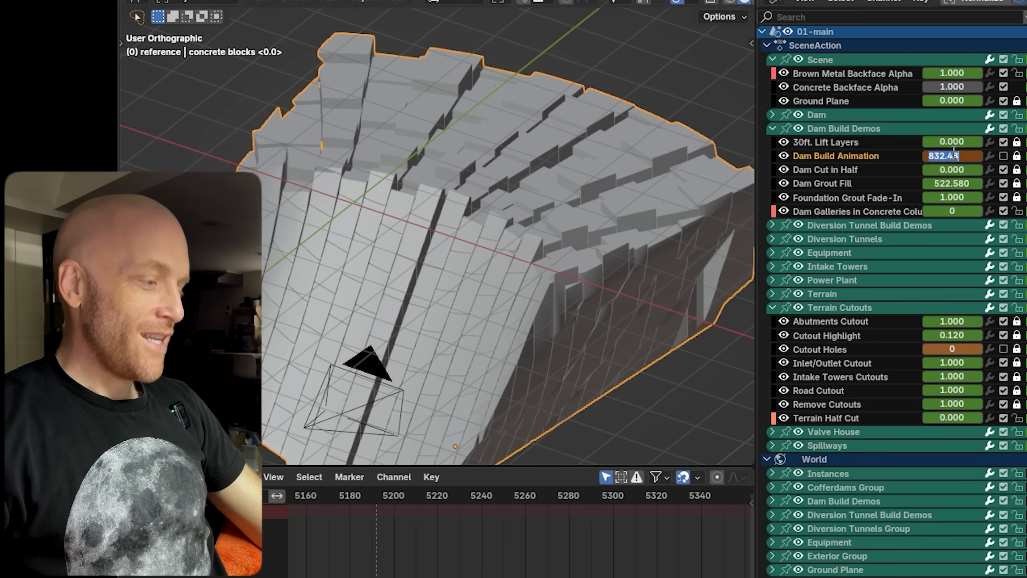
key(Return)
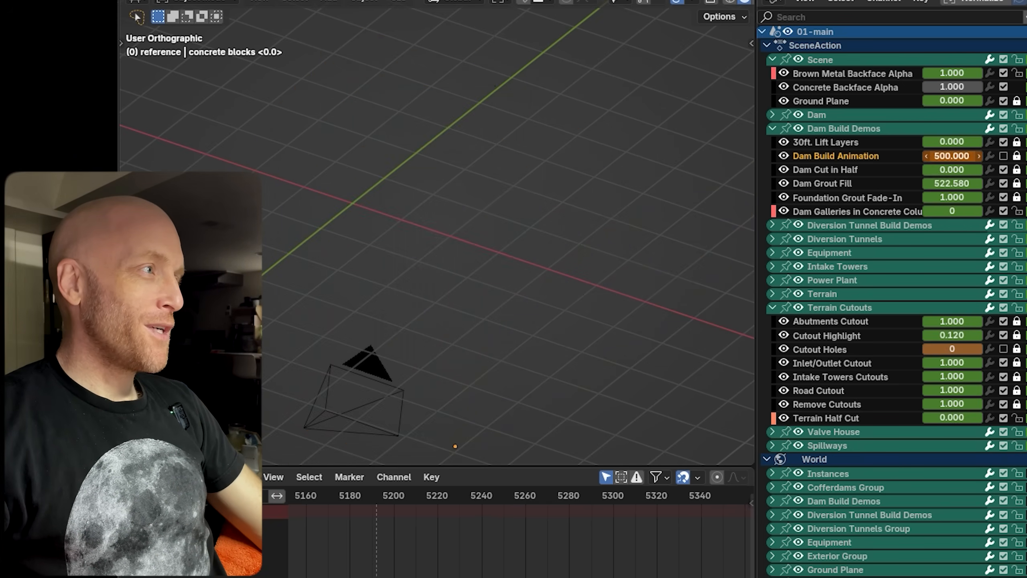
drag(926, 159, 949, 159)
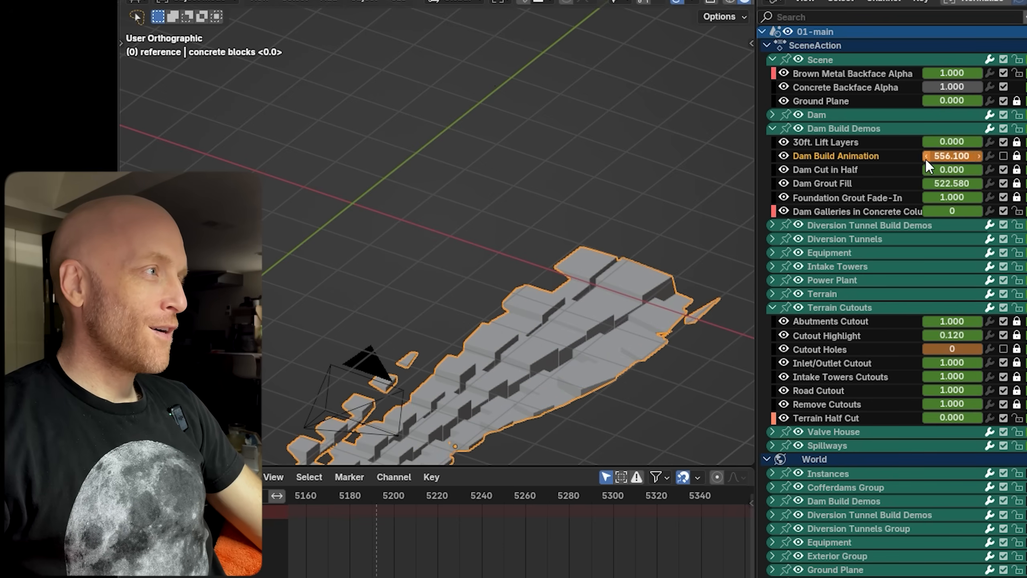
Raise the Dam Build Animation value to about 580 so more concrete blocks stack up.
middle_drag(419, 285, 528, 205)
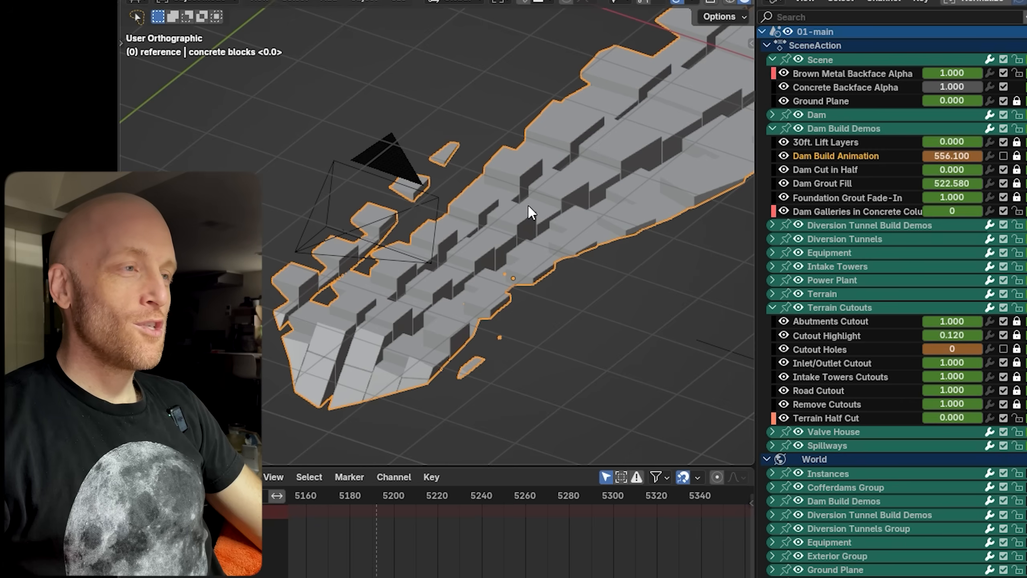
shift+middle_drag(556, 172, 491, 216)
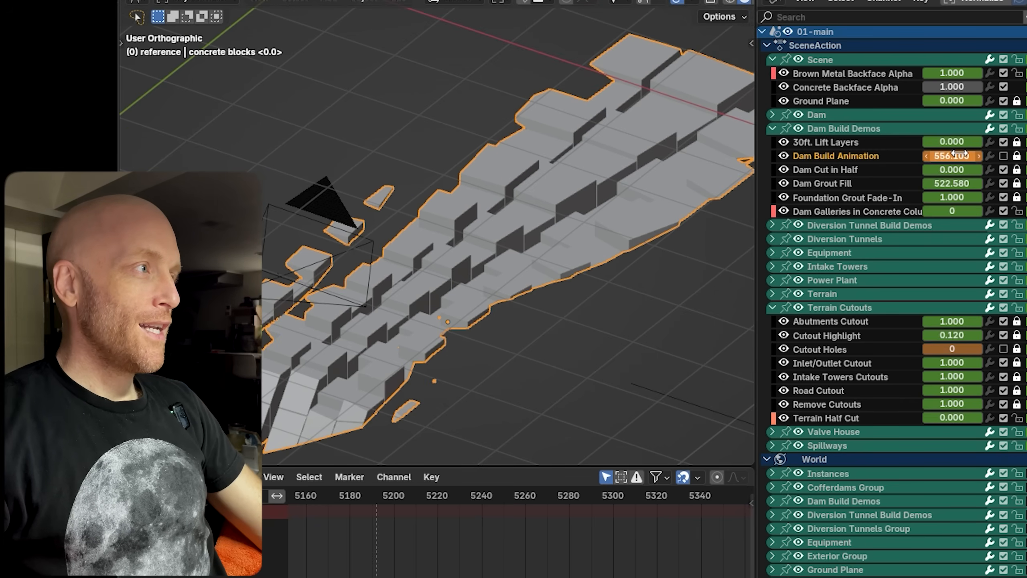
drag(959, 154, 968, 154)
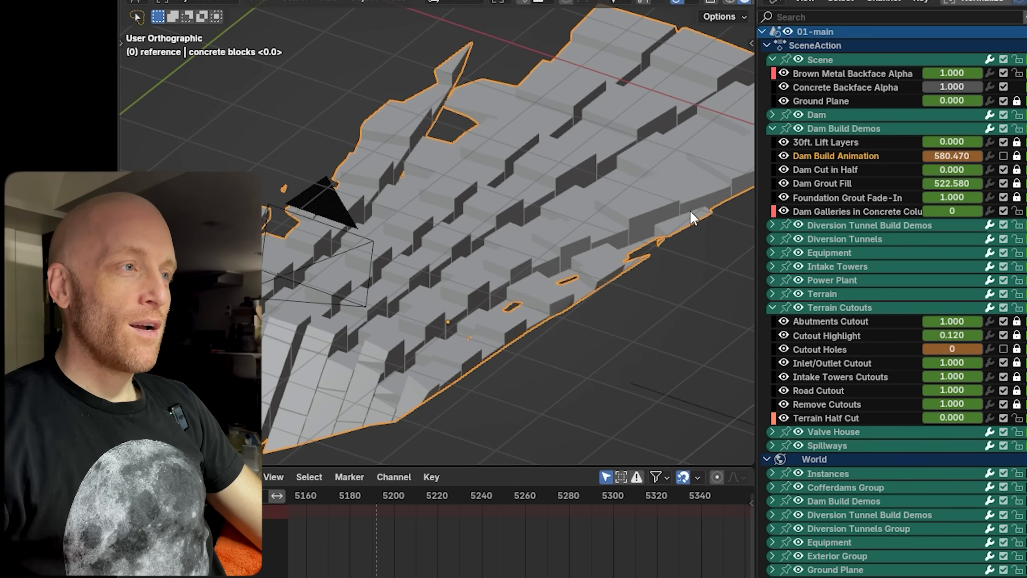
Examine the staggered heights of the partially built concrete blocks from several angles.
scroll(647, 247, down, 2)
middle_drag(557, 319, 470, 294)
scroll(502, 304, up, 2)
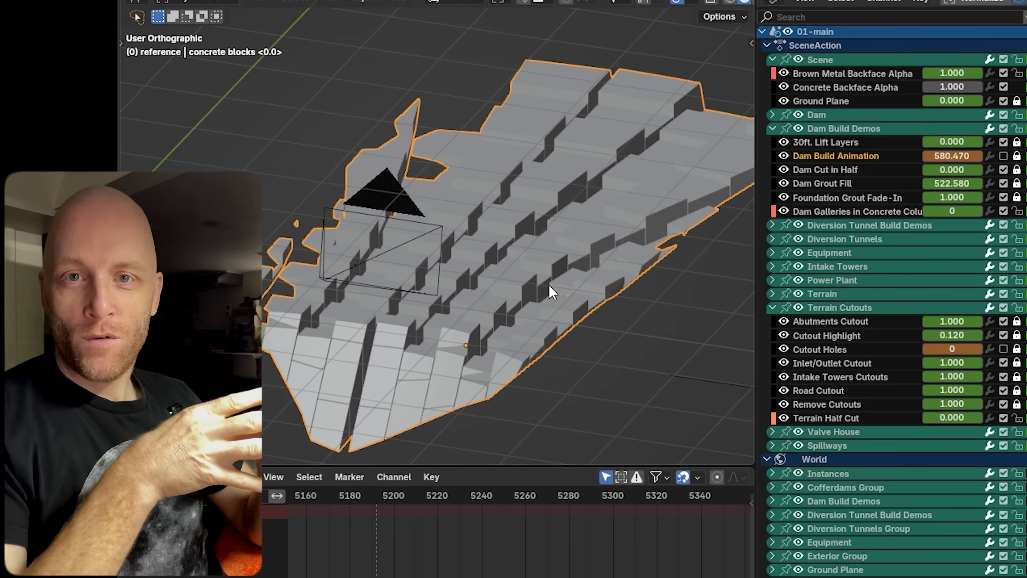
scroll(576, 289, up, 3)
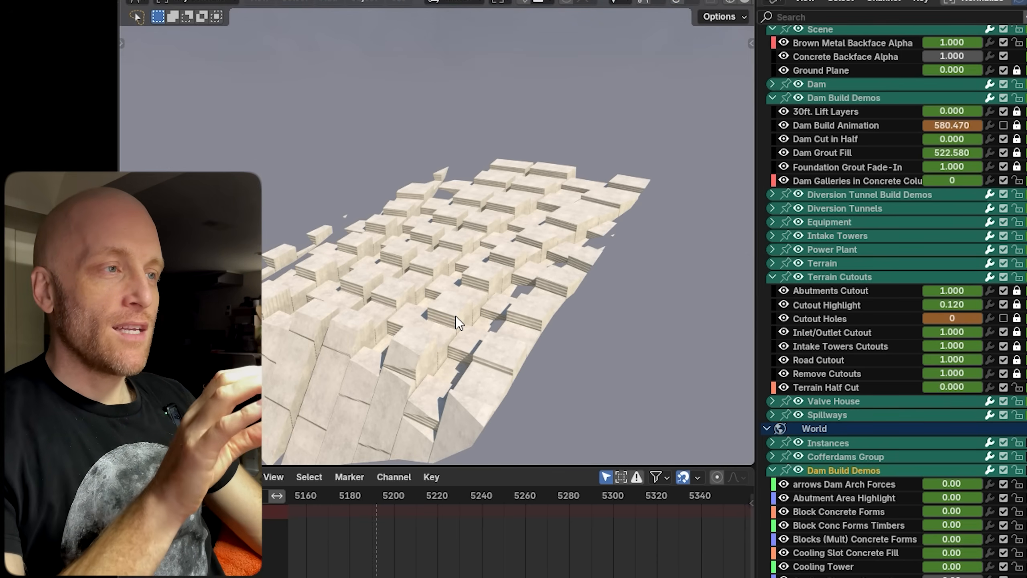
mouse_move(456, 316)
middle_down()
mouse_move(443, 310)
mouse_move(461, 315)
middle_up()
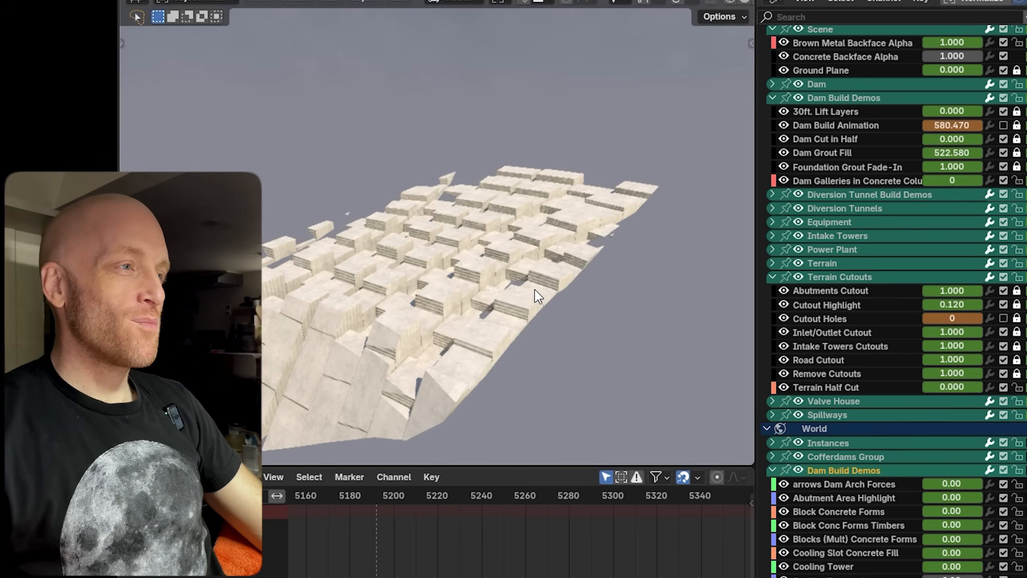
middle_drag(534, 289, 741, 274)
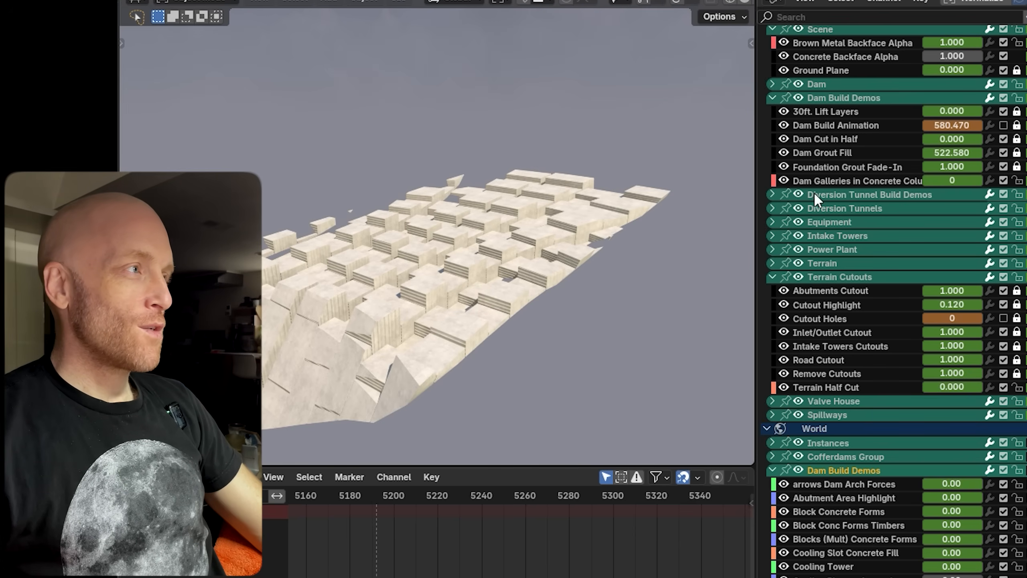
Raise the Dam Build Animation value to 615.6 and turn the viewport overlays back on.
drag(938, 129, 972, 129)
key(shift+alt+z)
middle_drag(481, 228, 348, 229)
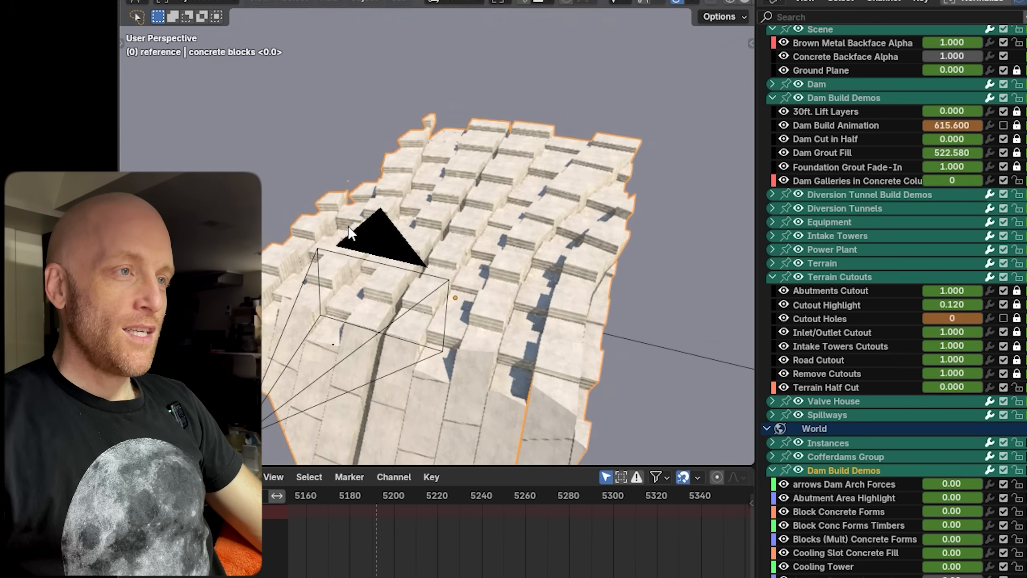
Open the concrete blocks mesh in Edit Mode and view the full columns in solid shading.
key(Tab)
scroll(383, 226, down, 7)
key(z)
mouse_move(465, 226)
middle_down()
mouse_move(479, 331)
mouse_move(482, 165)
mouse_move(462, 233)
middle_up()
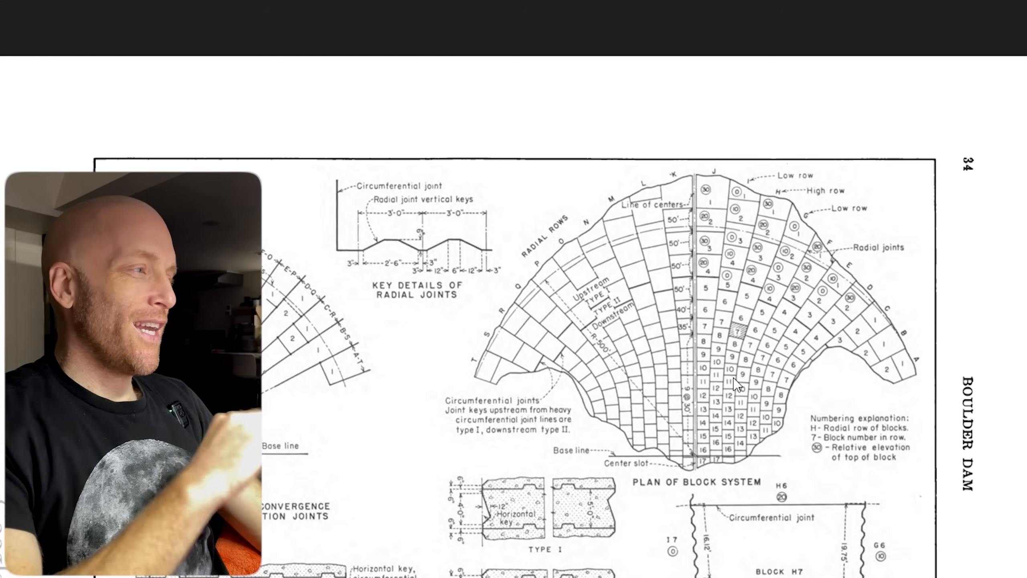
Examine the Plan of Block System drawing for the radial rows, block numbers and relative top elevations.
scroll(762, 391, up, 5)
scroll(742, 399, up, 2)
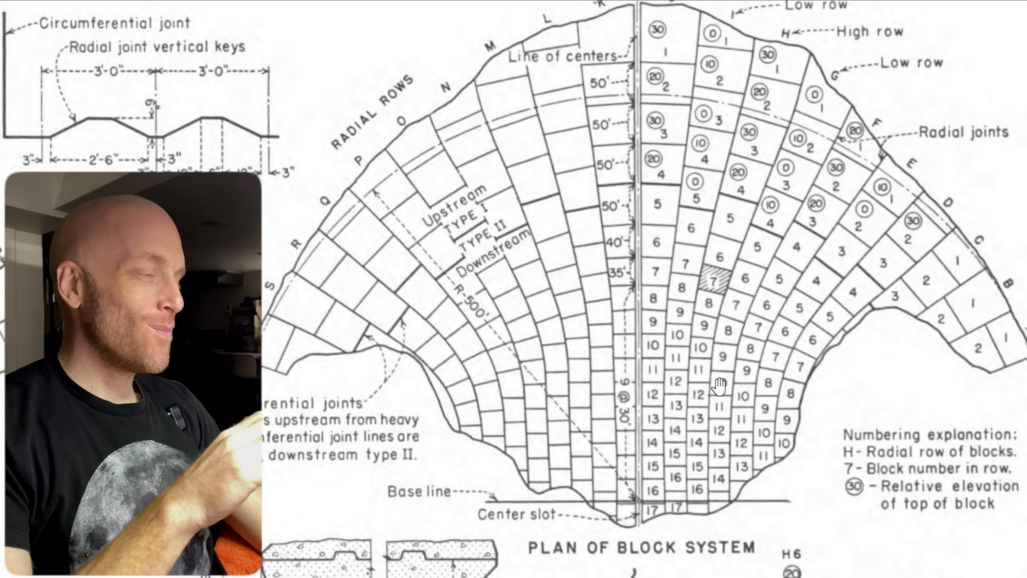
scroll(696, 370, down, 2)
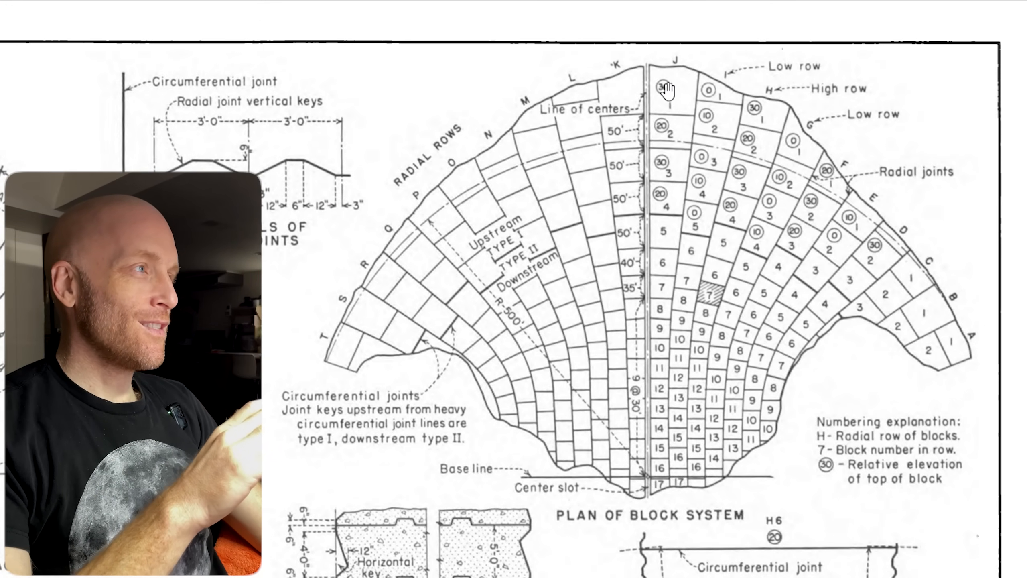
scroll(778, 333, down, 1)
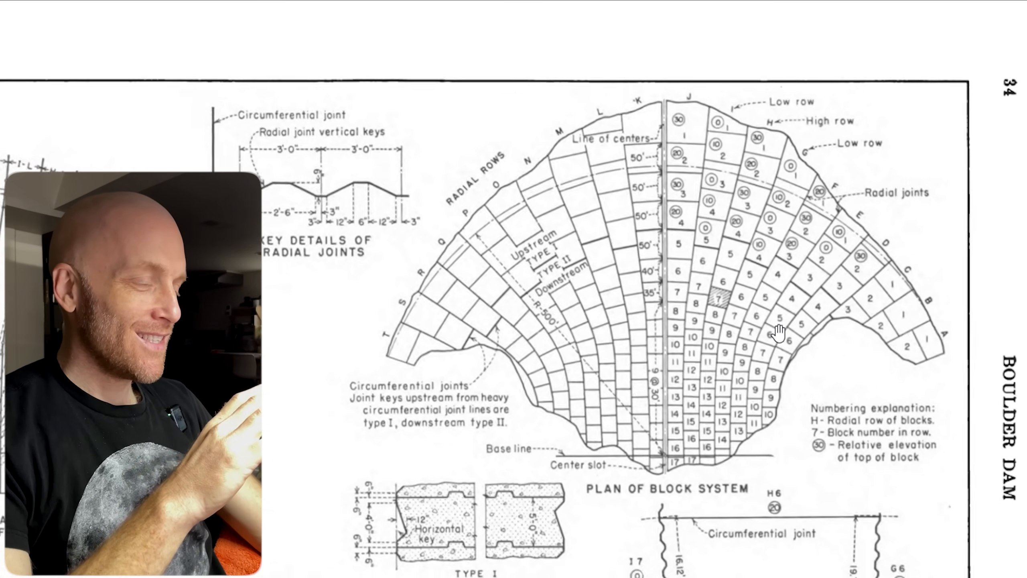
scroll(778, 333, down, 3)
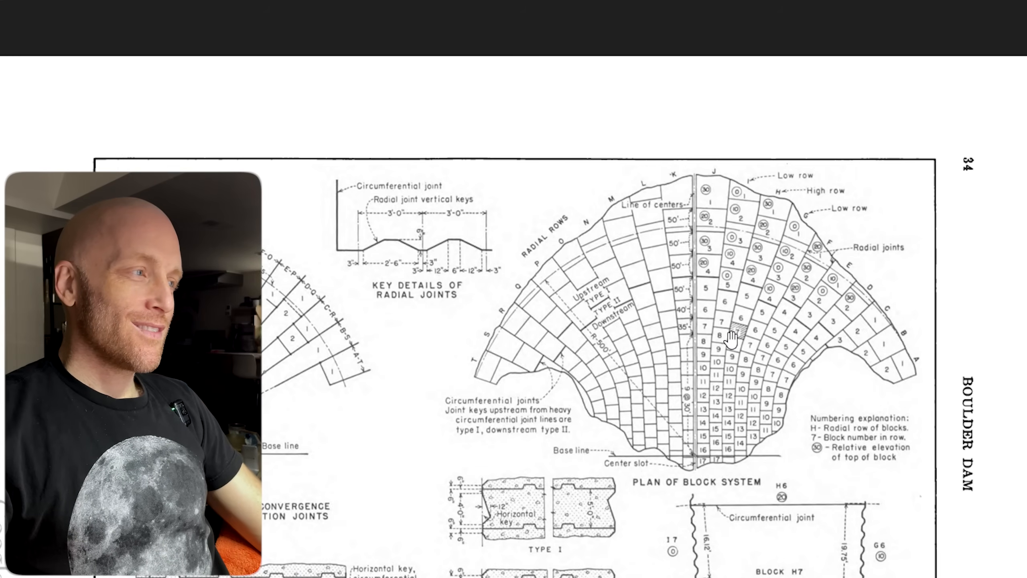
scroll(731, 339, up, 5)
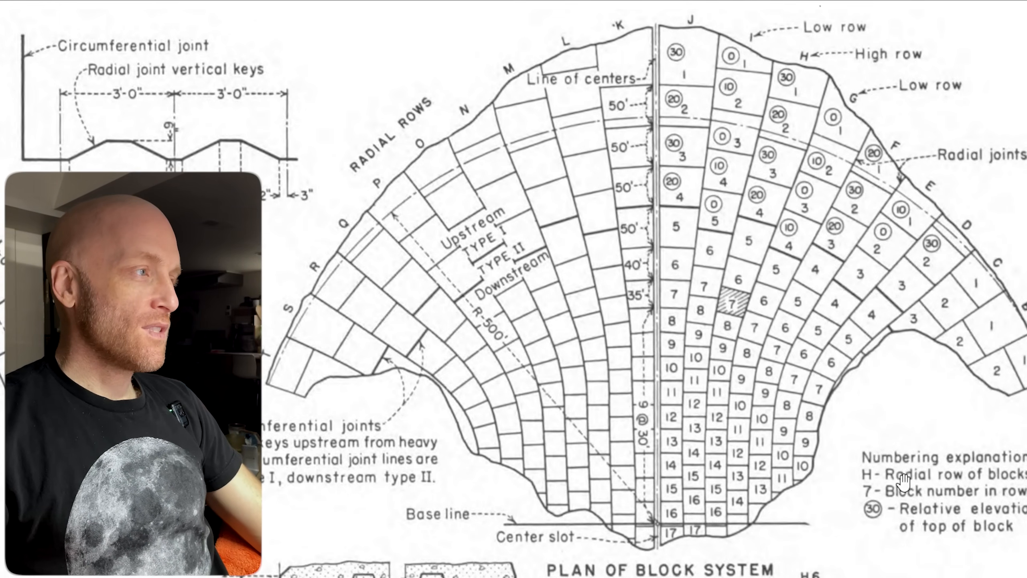
Switch back to Blender, inspect the concrete block columns and return the mesh to Object Mode.
key(alt+Tab)
click(461, 327)
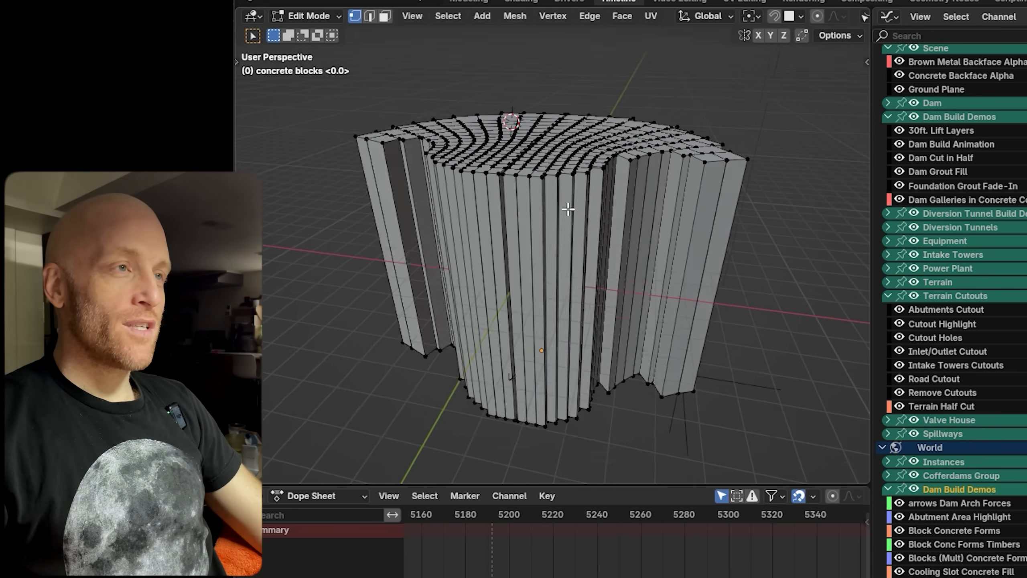
middle_drag(568, 209, 578, 267)
key(Tab)
scroll(578, 266, down, 5)
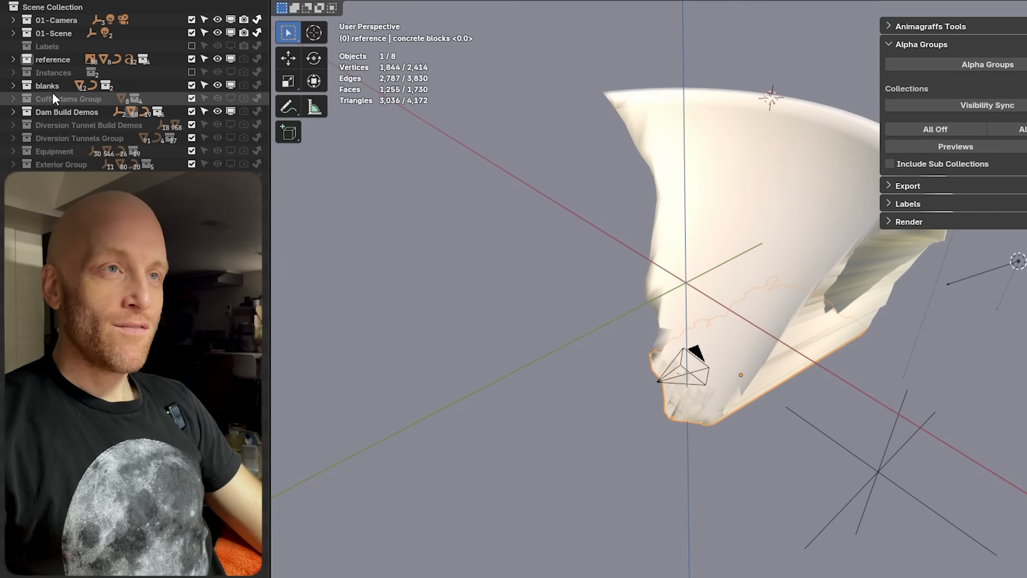
Select the blank-dam object in the blanks collection and hide that collection in the viewport.
click(47, 85)
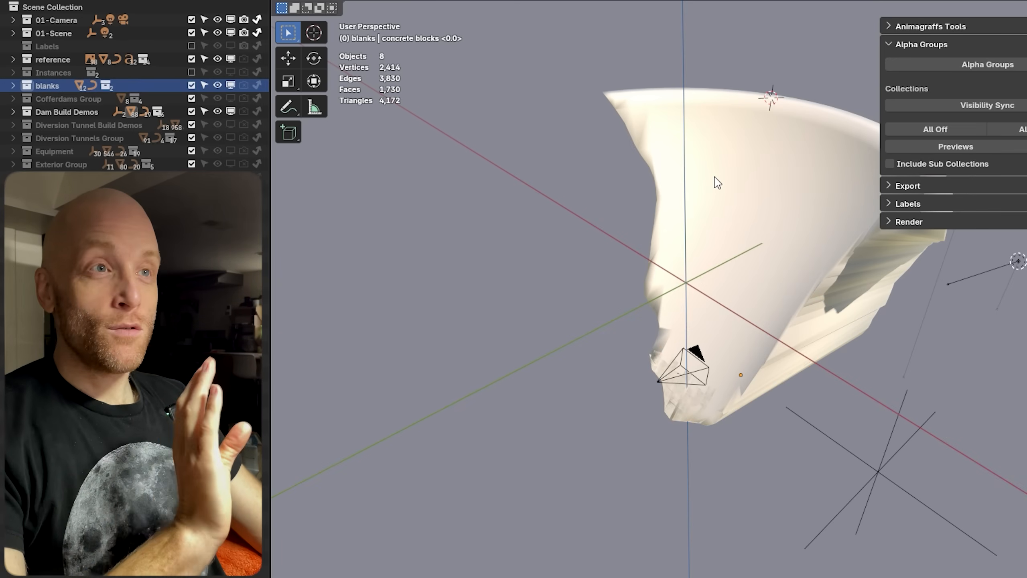
middle_drag(729, 190, 714, 244)
click(714, 245)
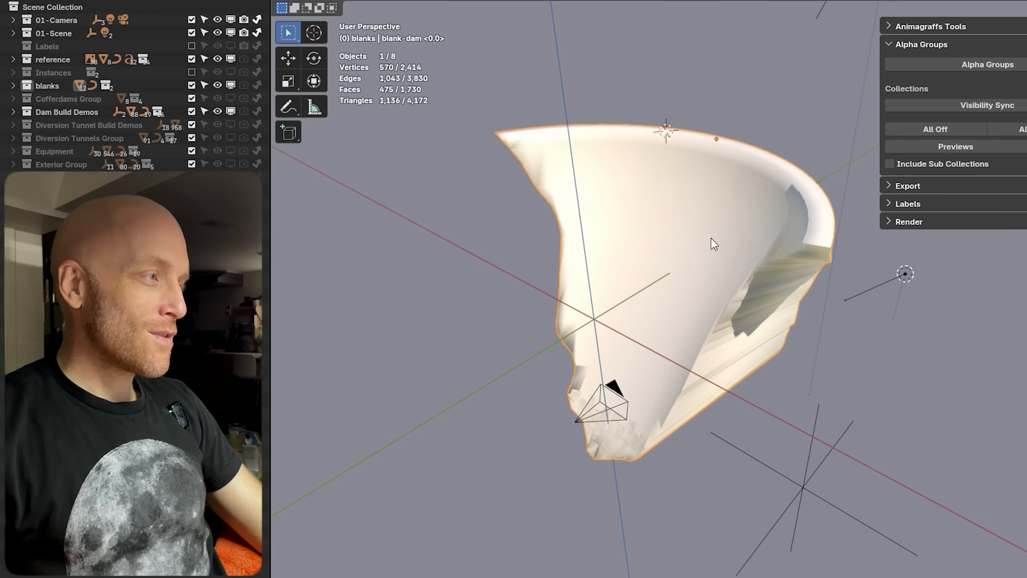
click(231, 85)
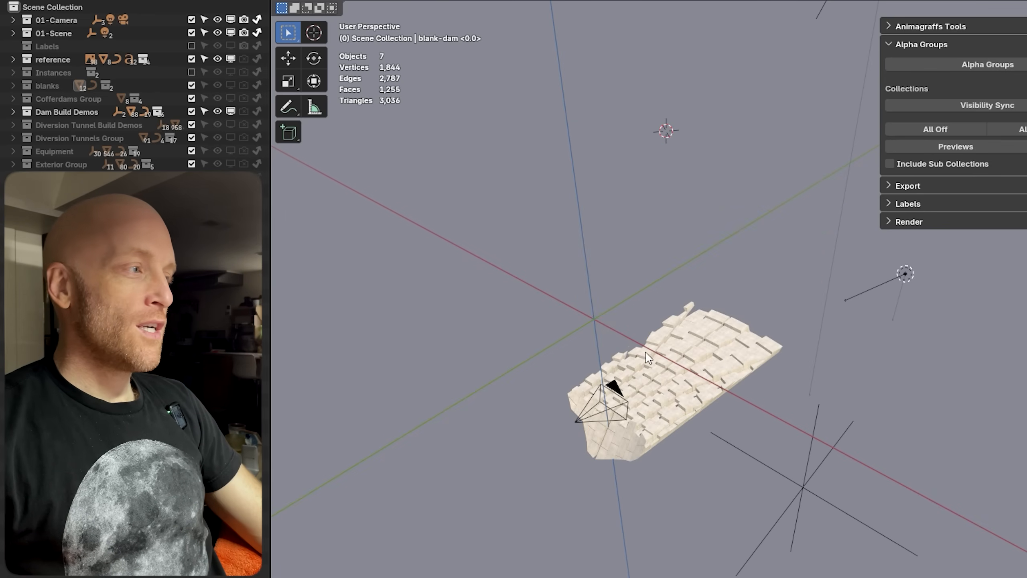
Select the concrete blocks object, change the viewport shading and scrub the Dam Build Animation to a higher value.
click(708, 348)
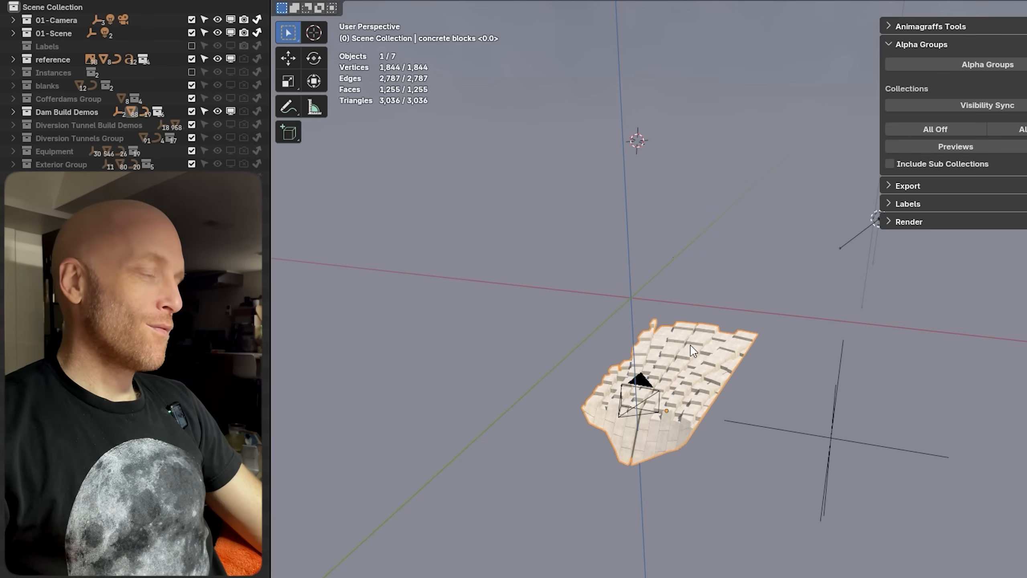
middle_drag(705, 356, 718, 356)
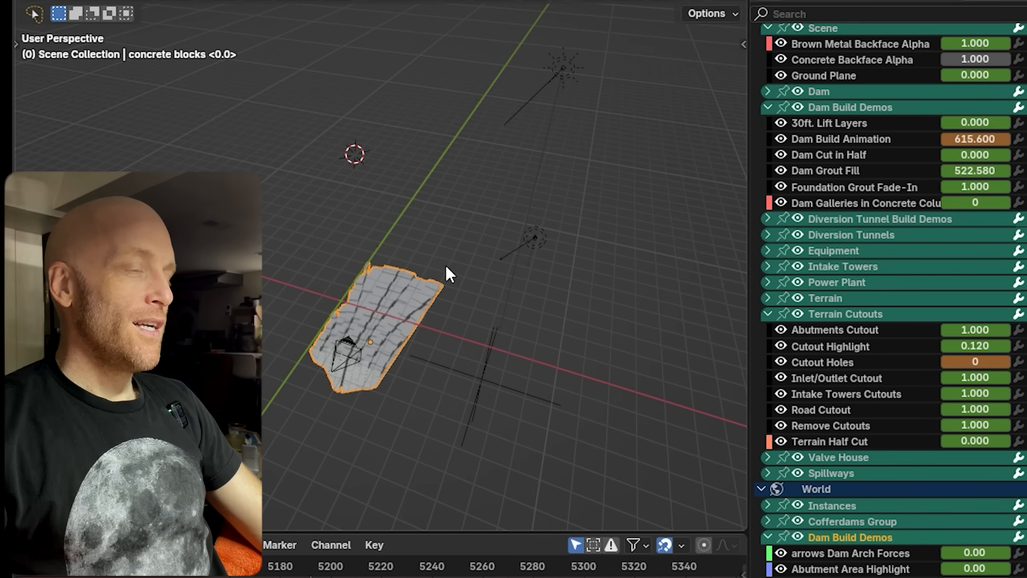
key(z)
click(521, 202)
drag(975, 139, 1025, 139)
middle_drag(383, 330, 311, 284)
scroll(309, 284, up, 3)
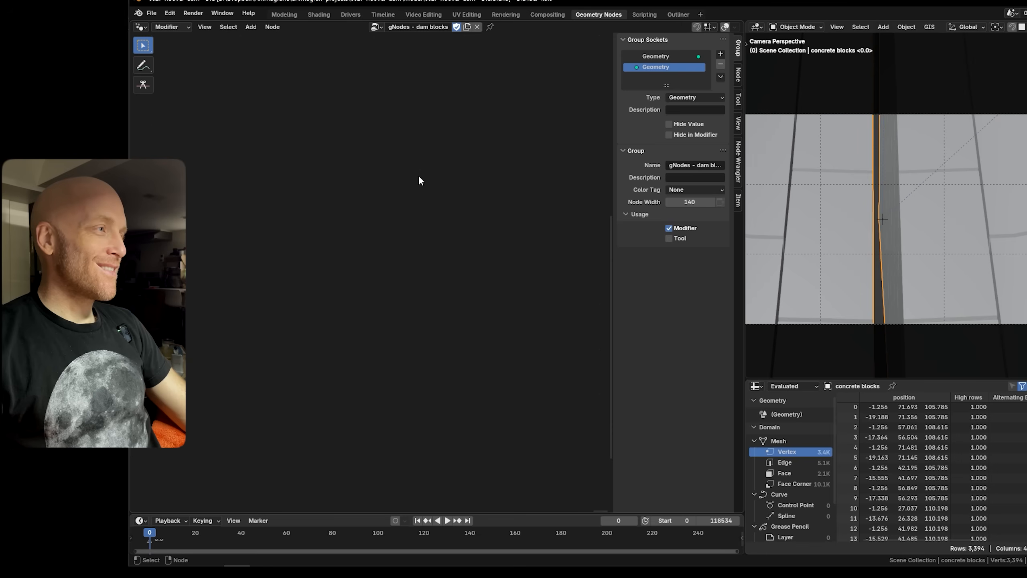
Frame the complete "gNodes - dam blocks" node tree and maximize the node editor.
key(a)
key(KP_Decimal)
click(403, 284)
scroll(403, 284, up, 7)
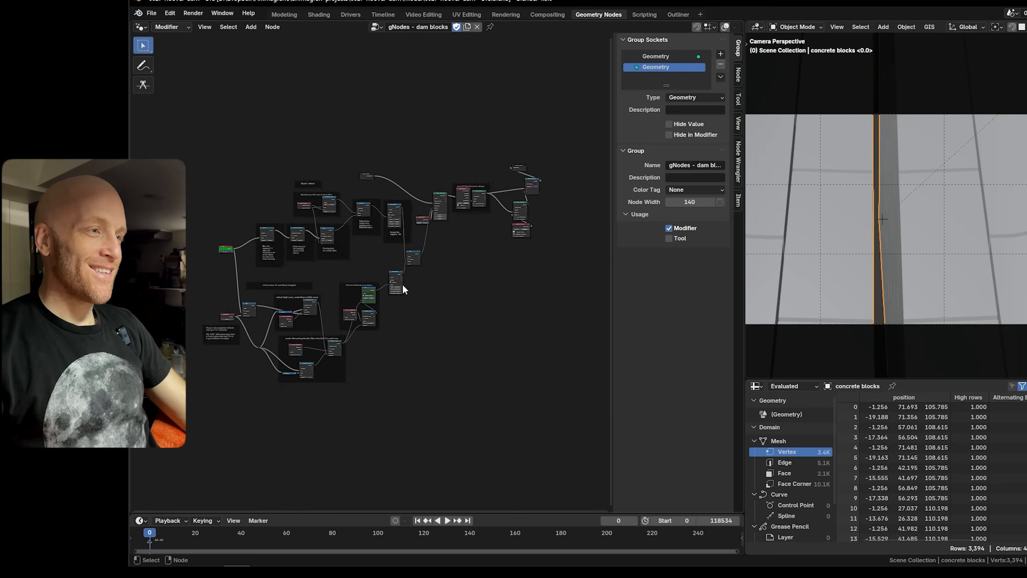
key(ctrl+space)
scroll(505, 268, up, 5)
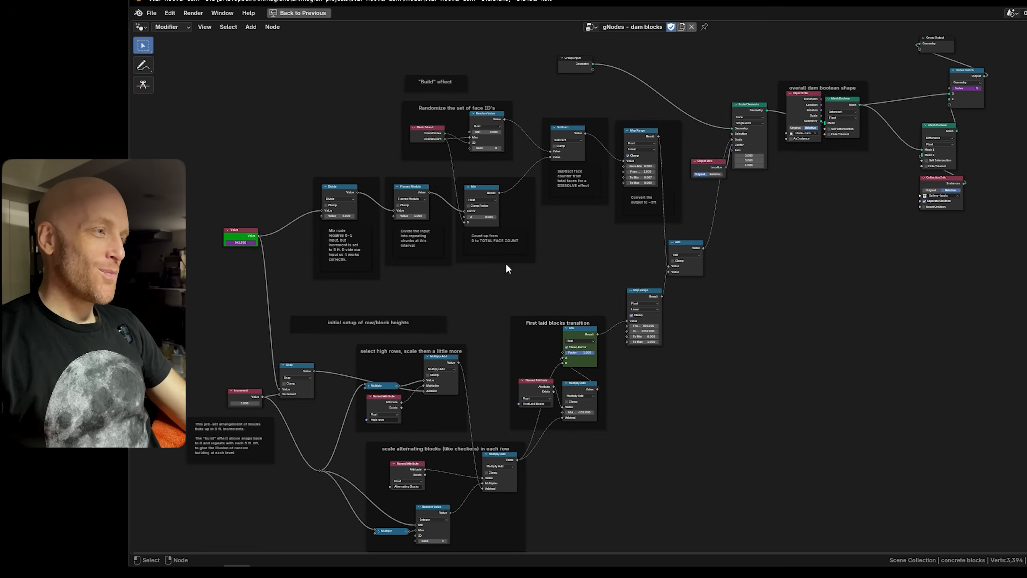
Examine the node frames for the "Build" effect, the row and block heights, and the first laid blocks transition.
middle_drag(311, 257, 401, 295)
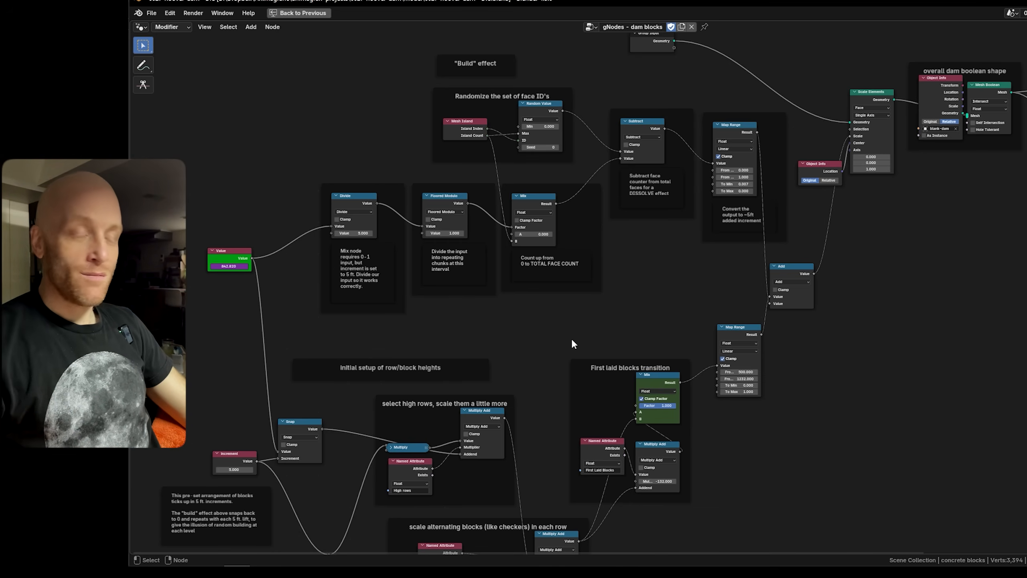
scroll(544, 346, down, 2)
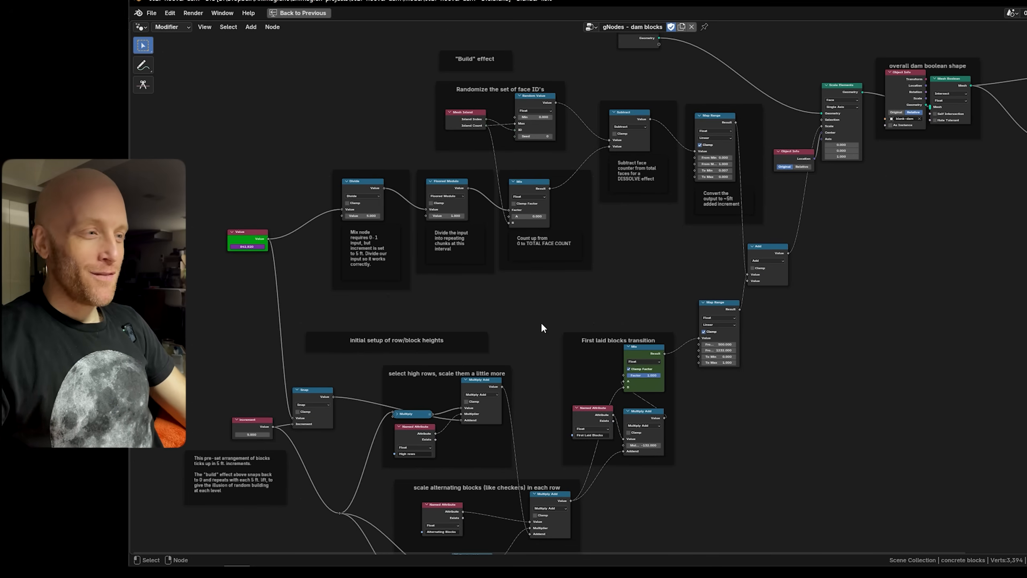
middle_drag(551, 316, 517, 257)
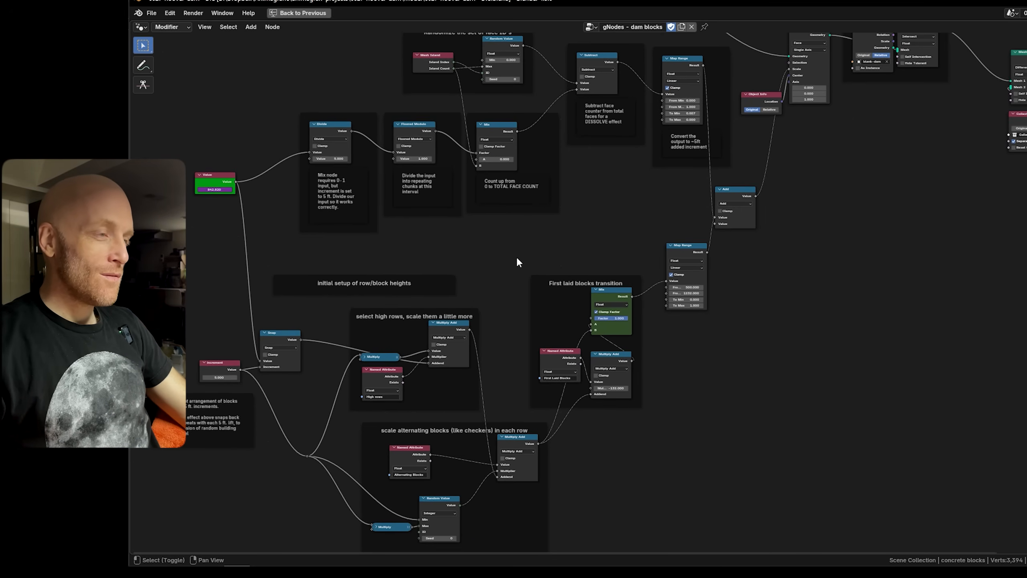
Examine the connections between the "Build" effect, row and block heights, and first laid blocks nodes, and restore the regular editor layout.
scroll(512, 258, down, 1)
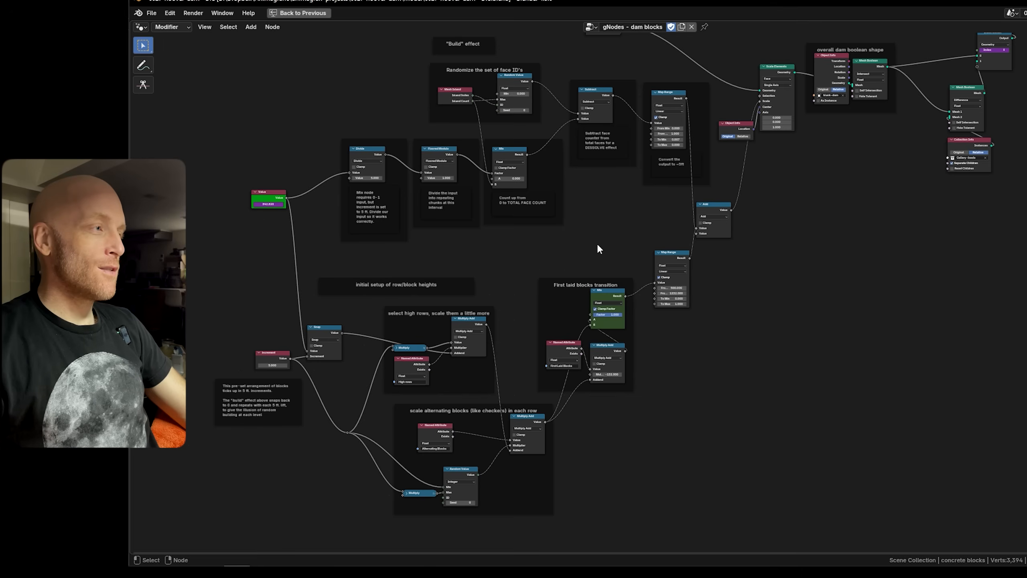
key(ctrl+space)
scroll(350, 212, up, 1)
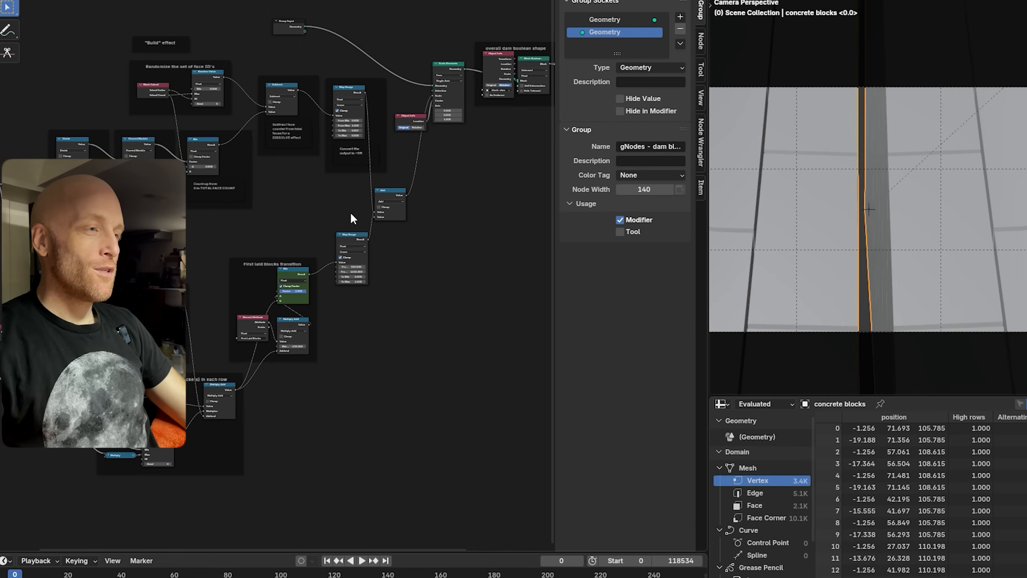
key(ctrl+alt+space)
scroll(633, 325, up, 2)
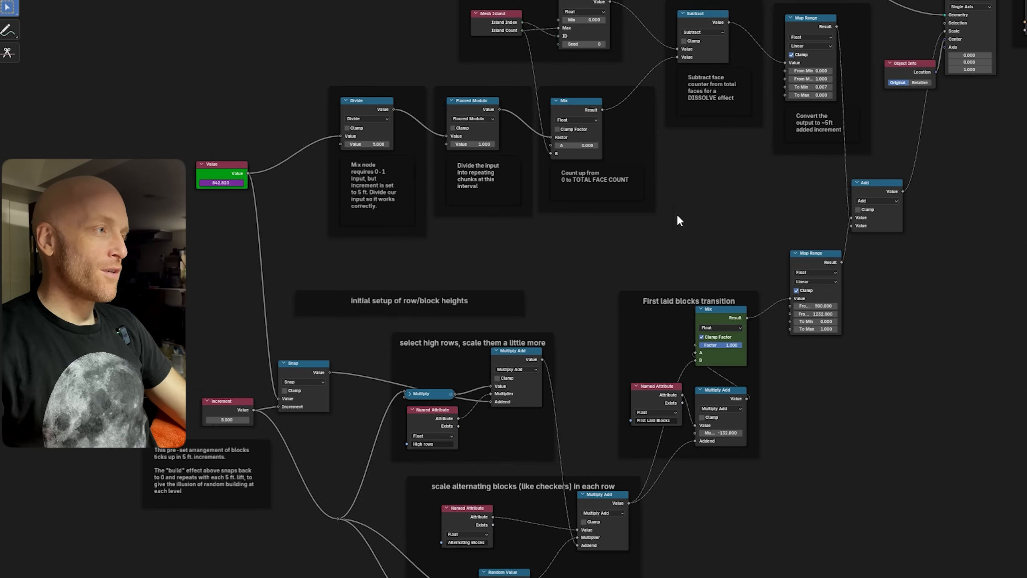
key(ctrl+alt+space)
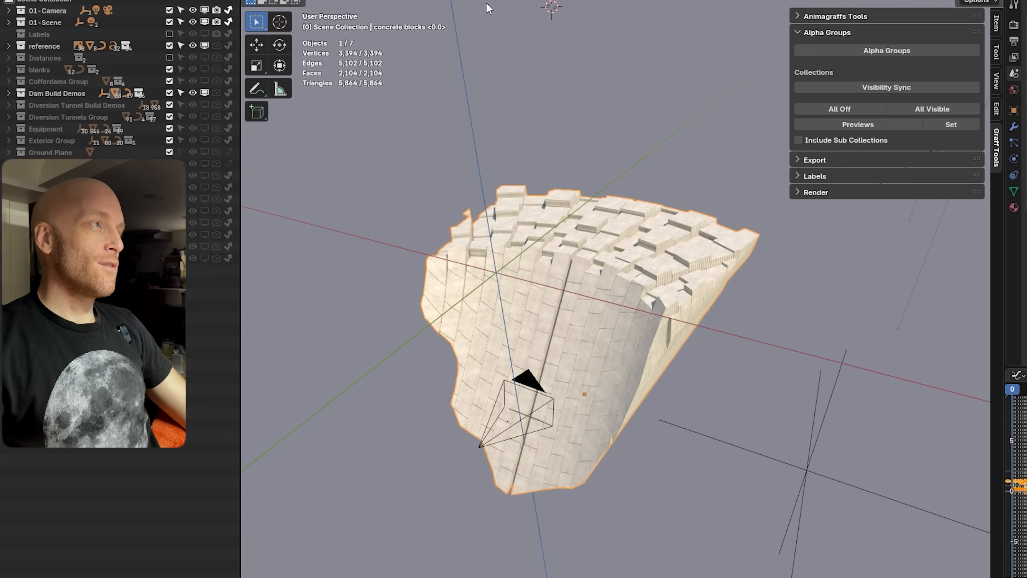
Hide the Dam Build Demos collection and show the canyon terrain collection in the viewport.
click(204, 93)
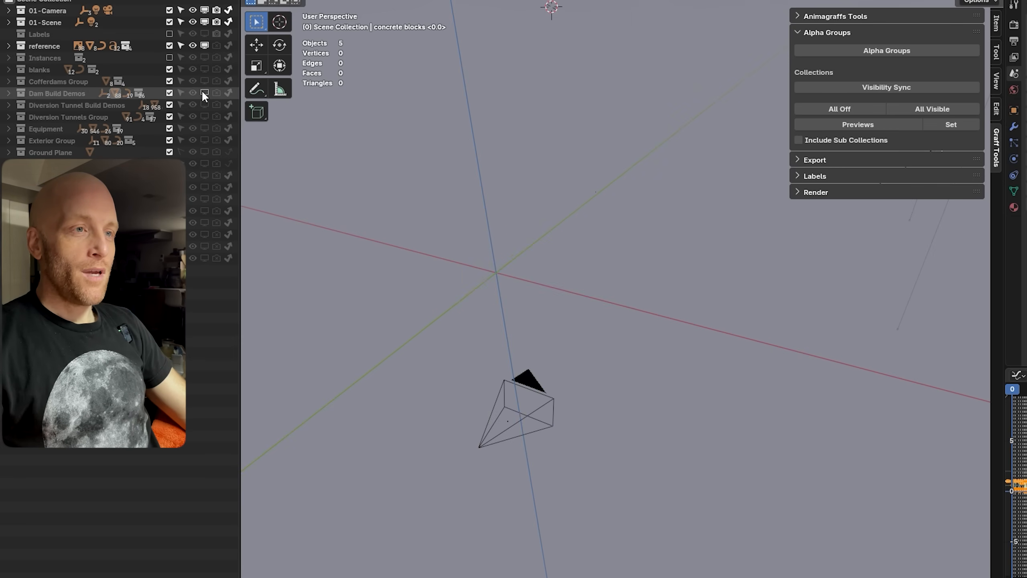
click(204, 232)
middle_drag(566, 277, 670, 307)
mouse_move(656, 301)
middle_down()
mouse_move(647, 301)
mouse_move(670, 291)
middle_up()
drag(204, 259, 203, 236)
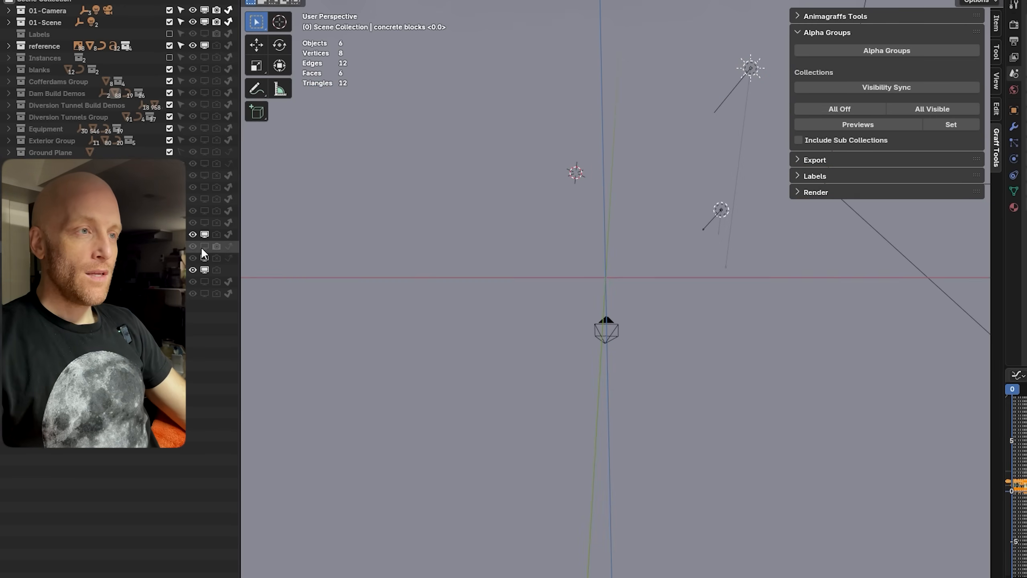
click(203, 236)
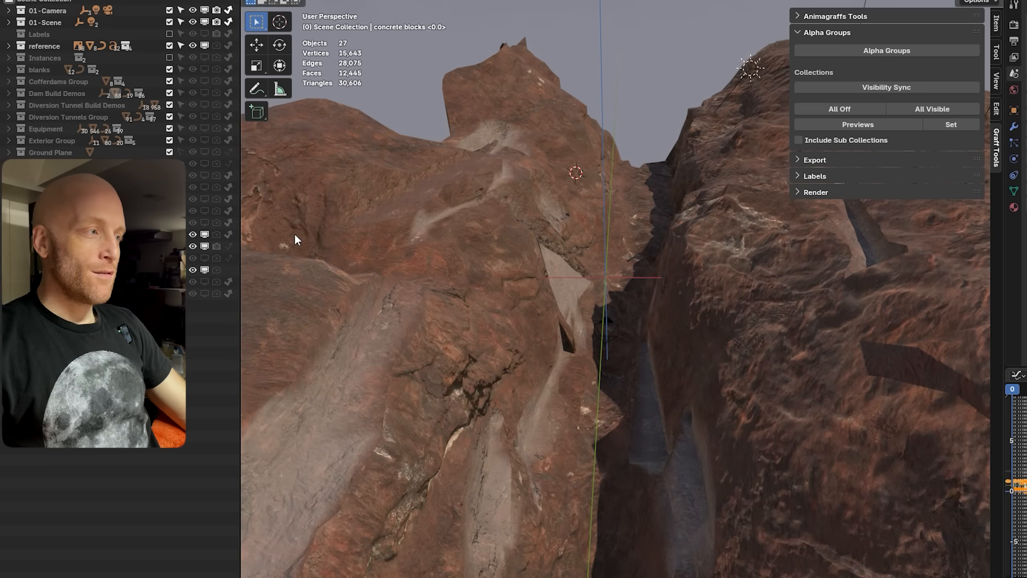
middle_drag(580, 247, 560, 245)
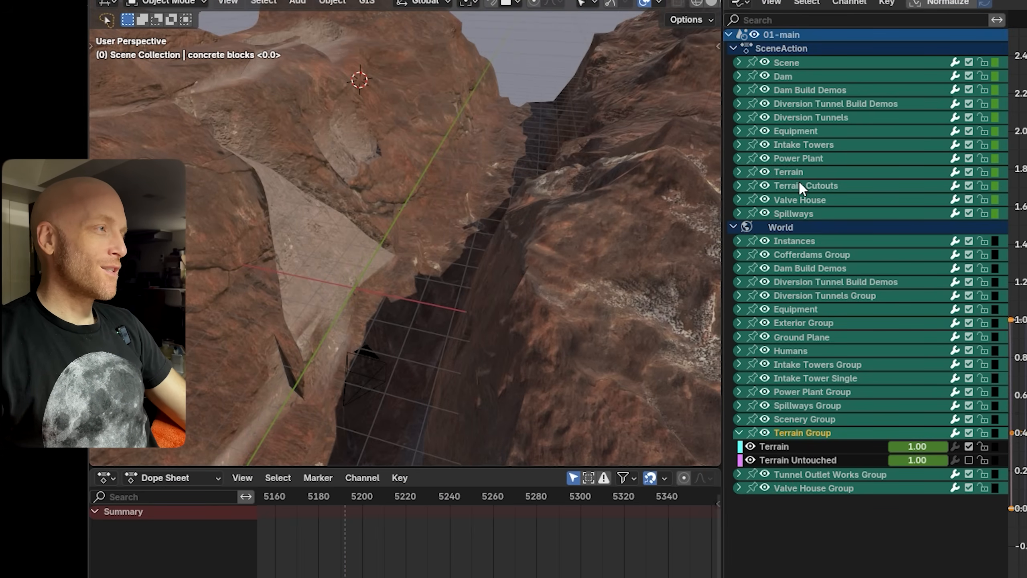
Expand the Terrain Cutouts channel group, raise Terrain Half Cut to 1.000 to section the terrain, and return it to 0.000.
click(800, 187)
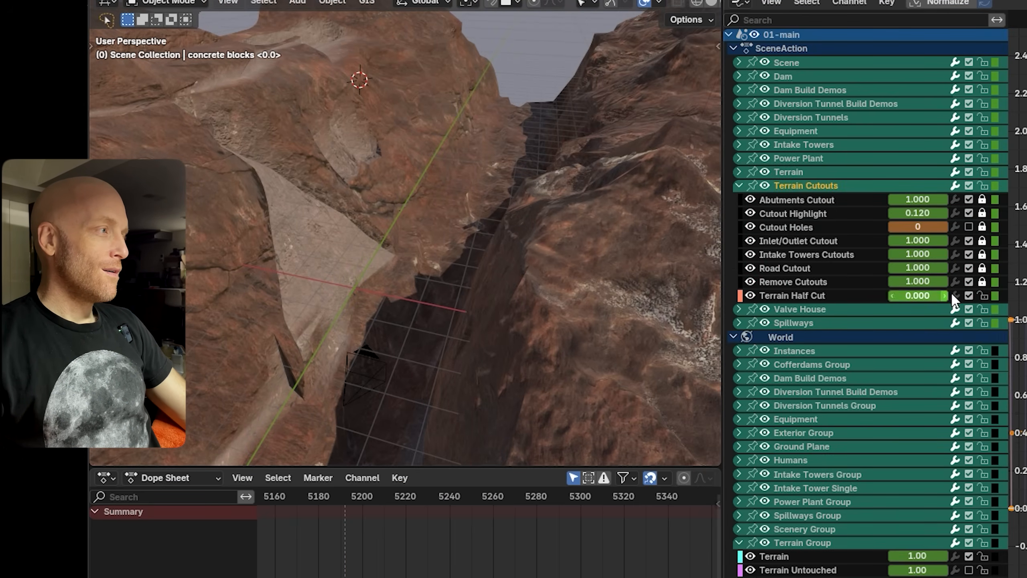
key(Tab)
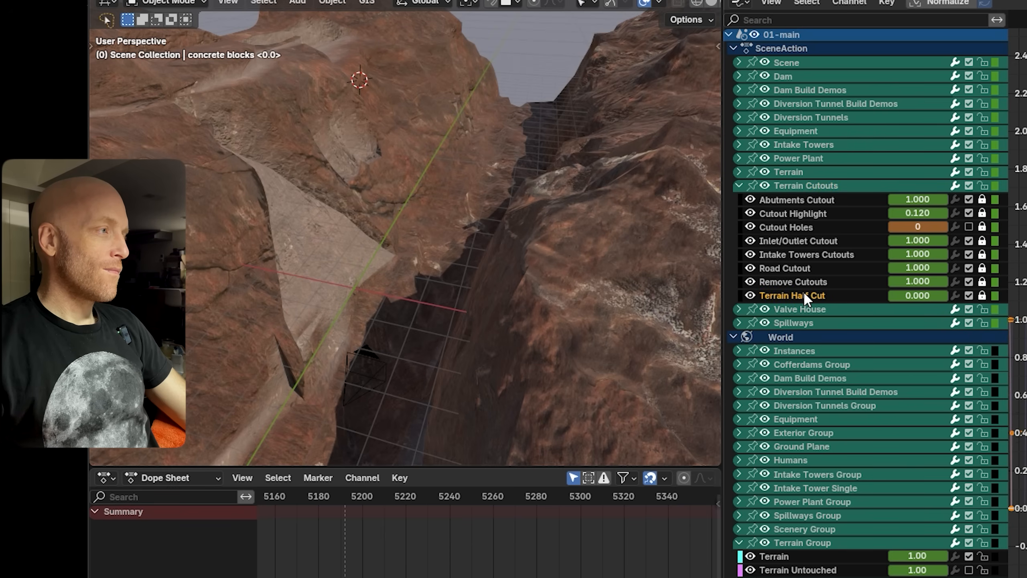
drag(918, 296, 955, 296)
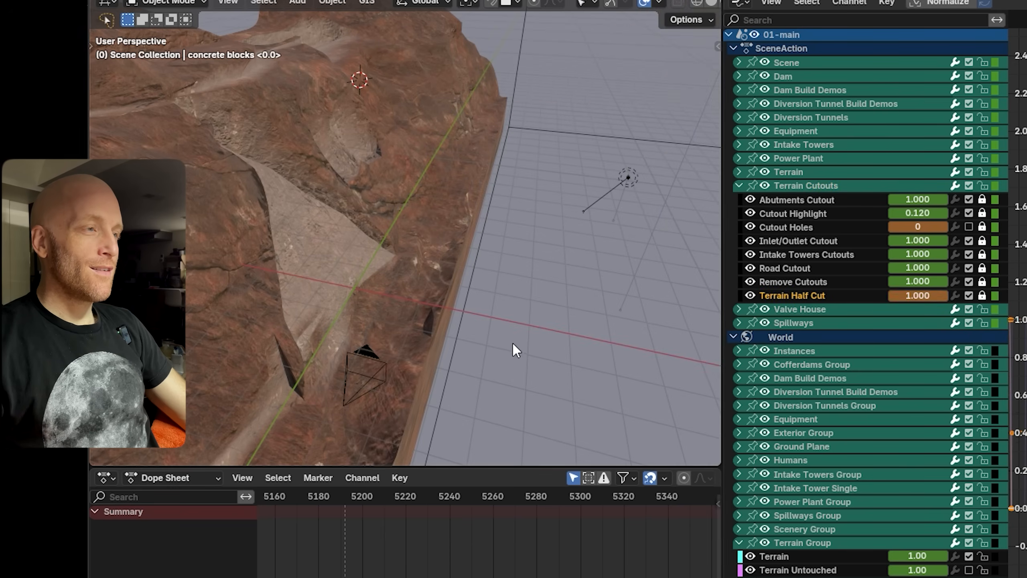
middle_drag(514, 348, 658, 268)
drag(910, 294, 875, 294)
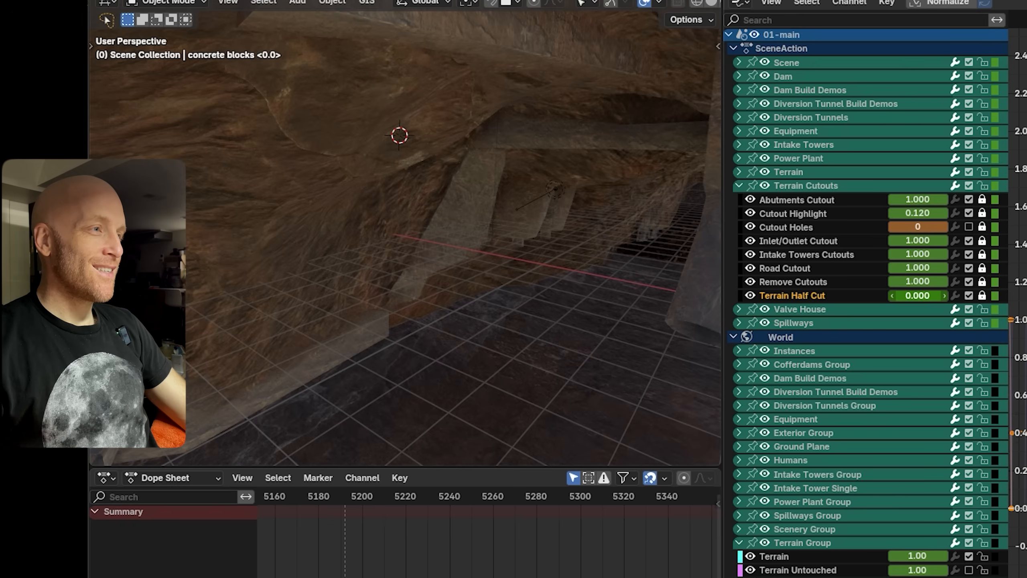
middle_drag(348, 279, 690, 250)
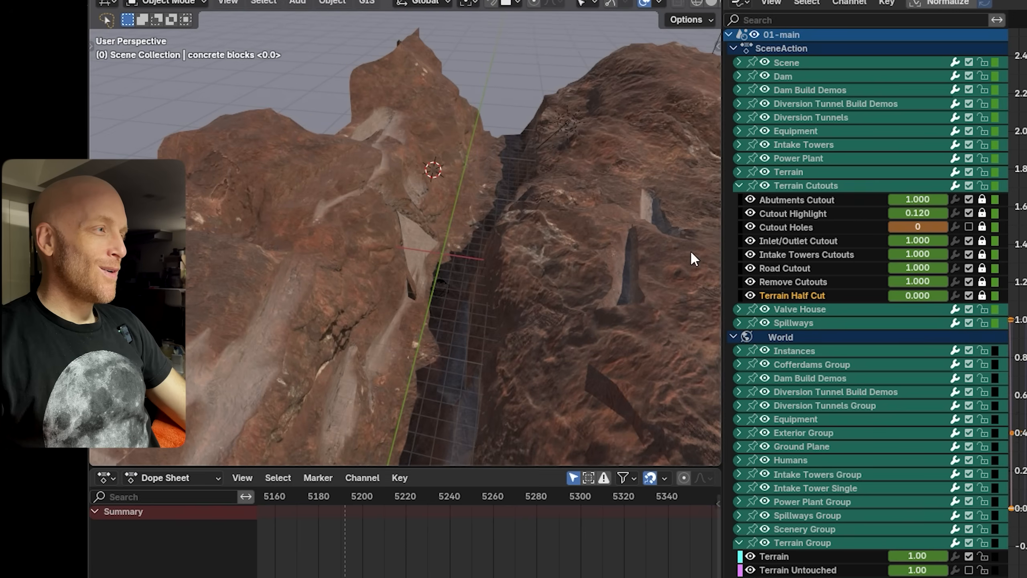
Mute the Inlet/Outlet, Intake Towers, Road and Remove Cutouts channels and set Remove Cutouts to 0.000.
click(968, 281)
drag(917, 281, 881, 281)
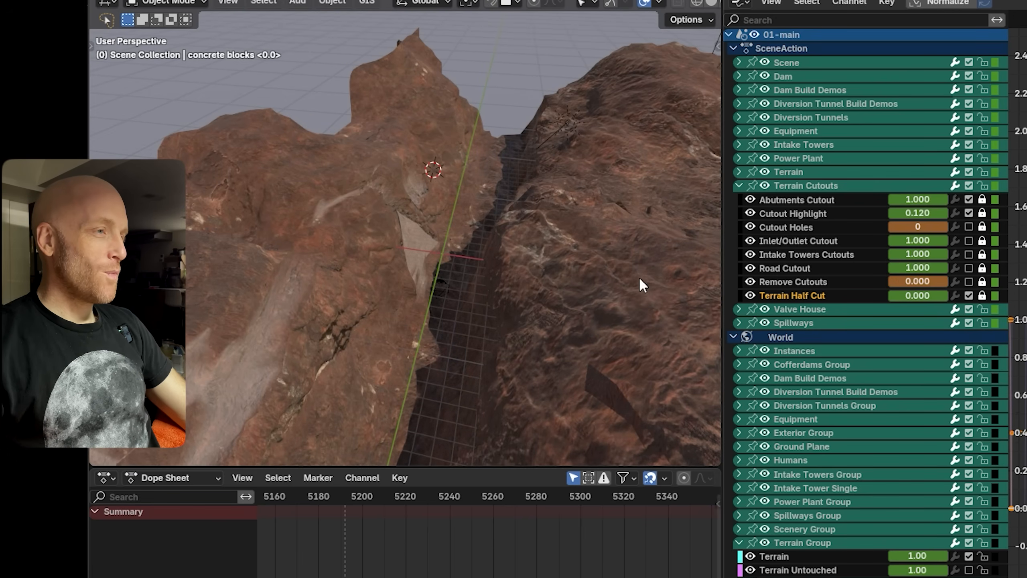
middle_drag(639, 278, 465, 292)
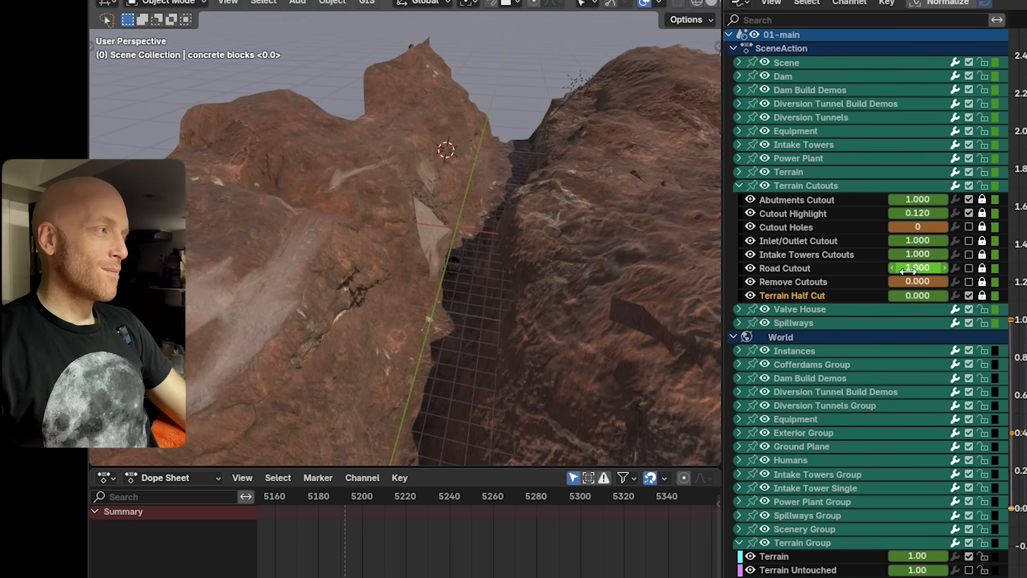
Lower the Road Cutout value, and restore Road Cutout and Remove Cutouts to 1.000.
drag(909, 268, 845, 268)
drag(917, 254, 973, 268)
drag(913, 281, 973, 281)
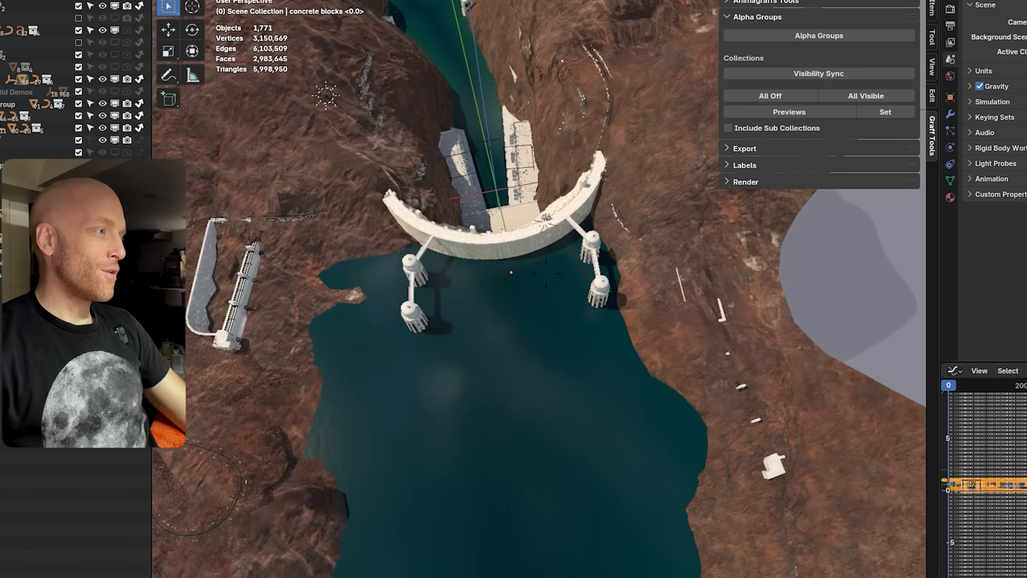
Fly from the reservoir overview down to the dam crest and examine the concrete roadway, parapet and view over the downstream side.
scroll(542, 283, up, 10)
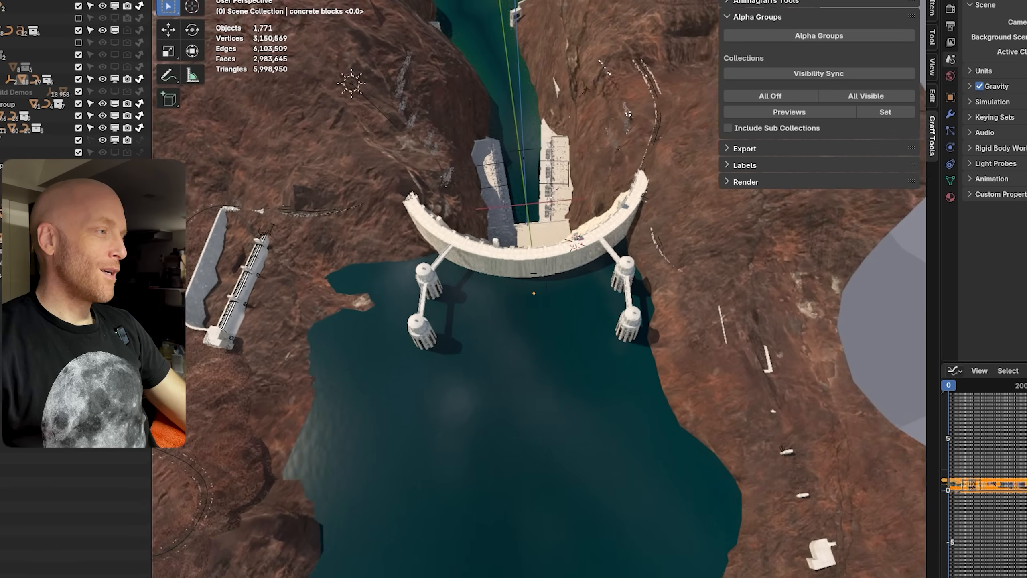
scroll(542, 283, up, 10)
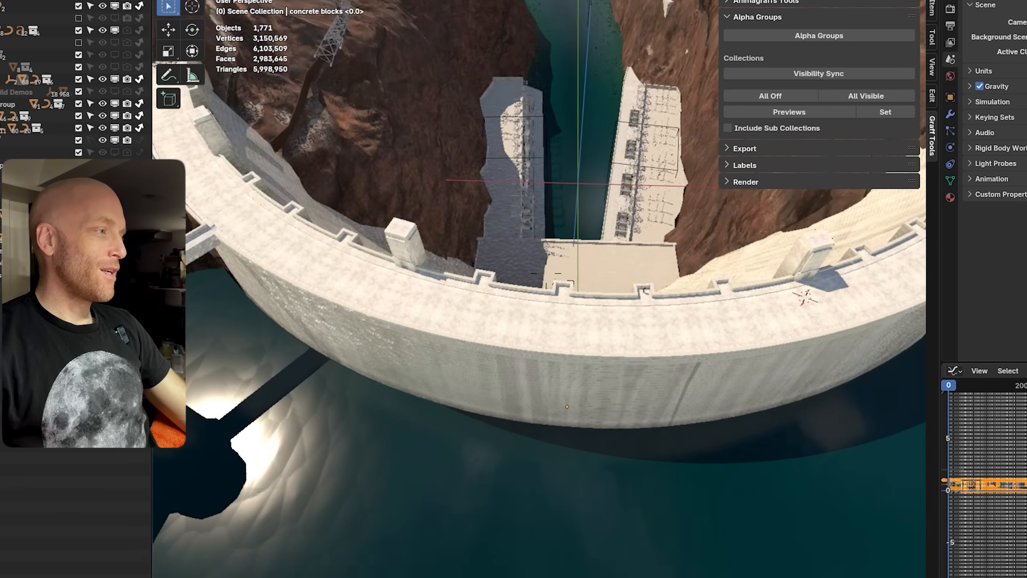
key(w)
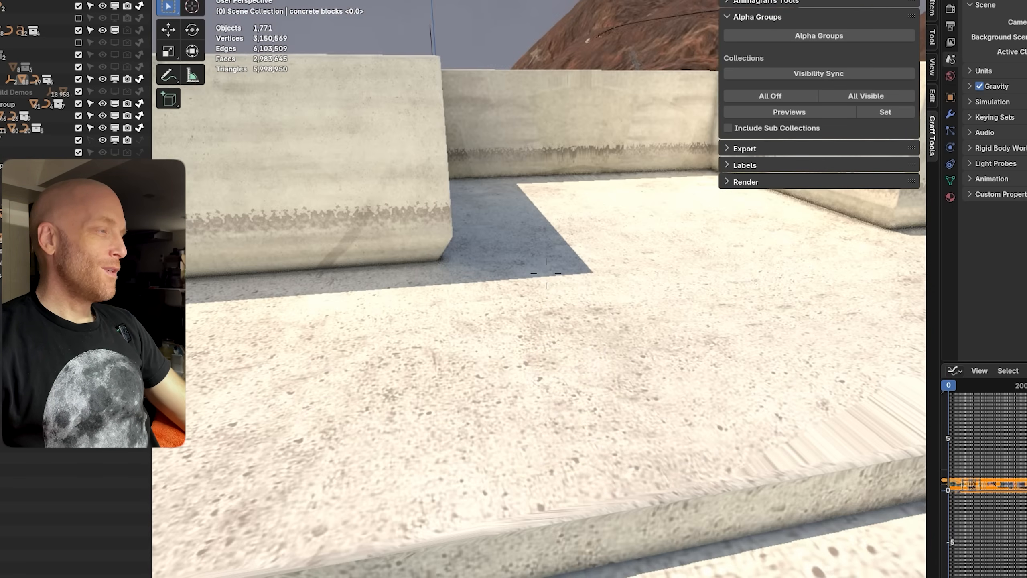
key(s)
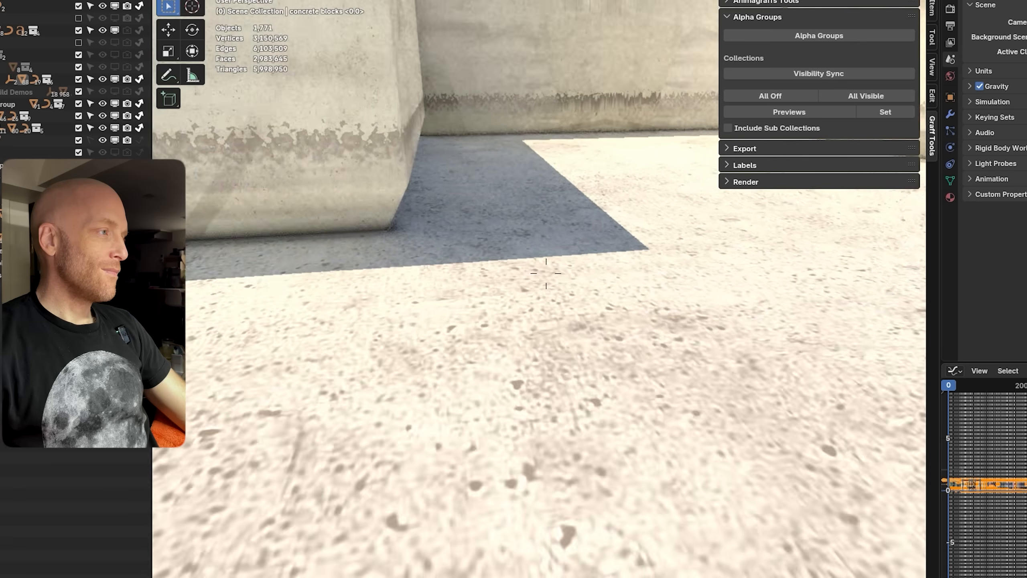
key(w)
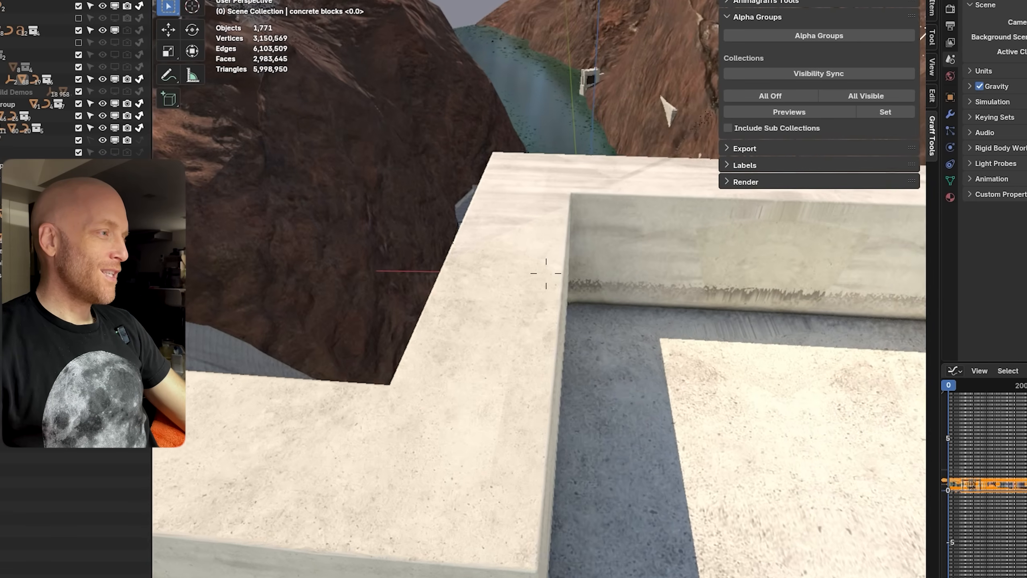
key(w)
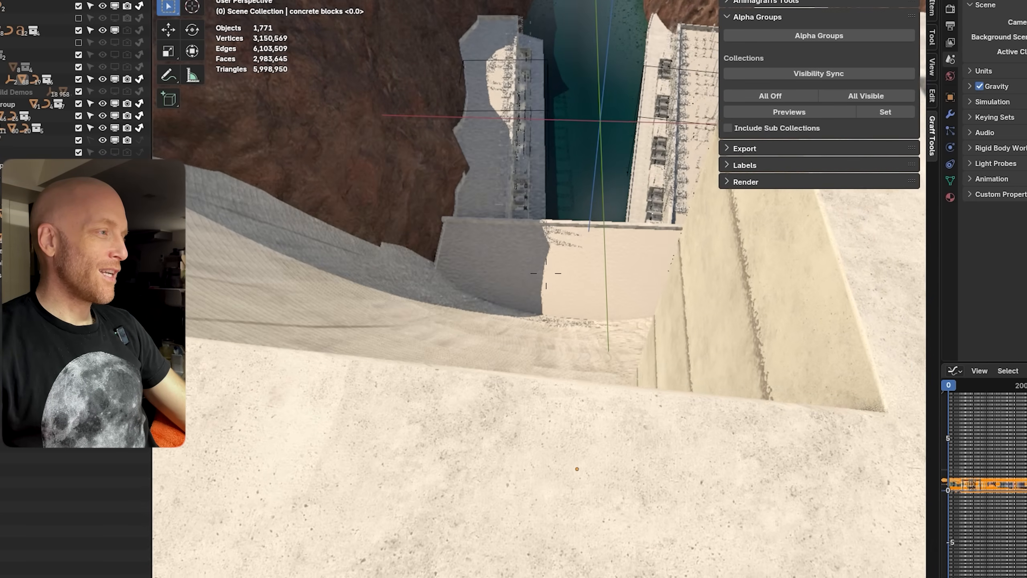
key(w)
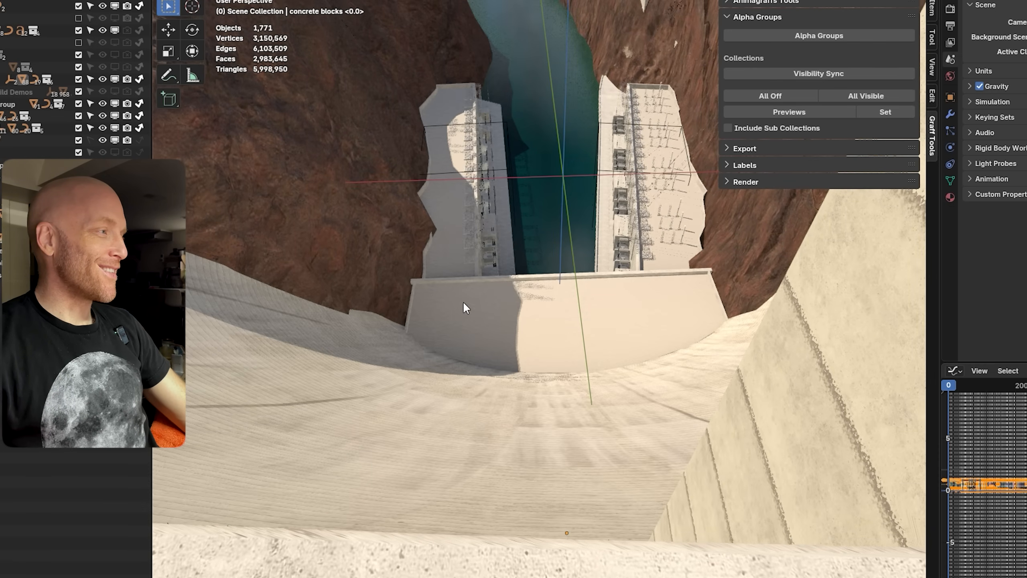
Fly over the parapet and back away from the dam to examine the upper downstream face and its towers.
key(shift+grave)
key(s)
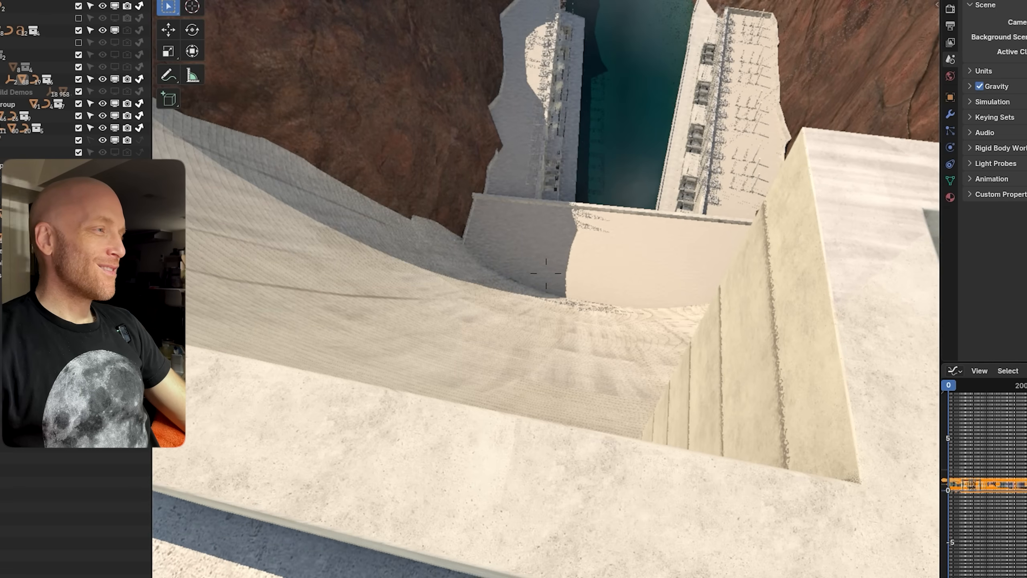
key(d)
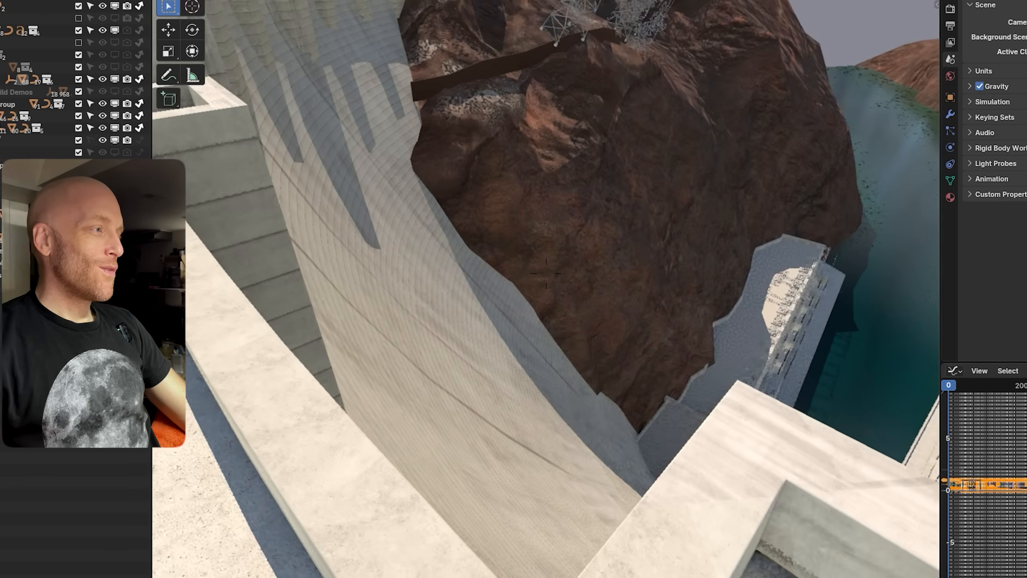
key(w)
key(s)
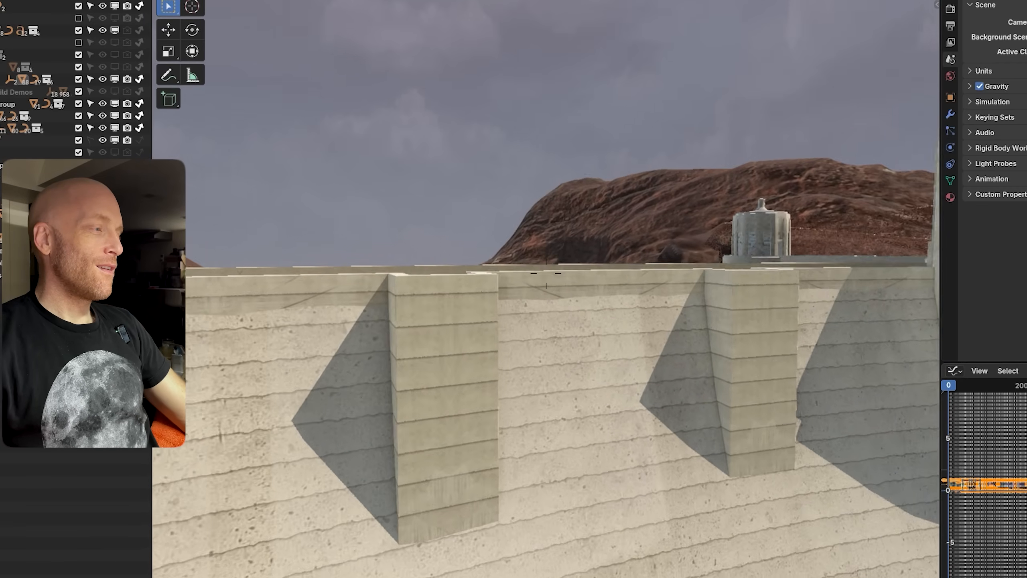
key(s)
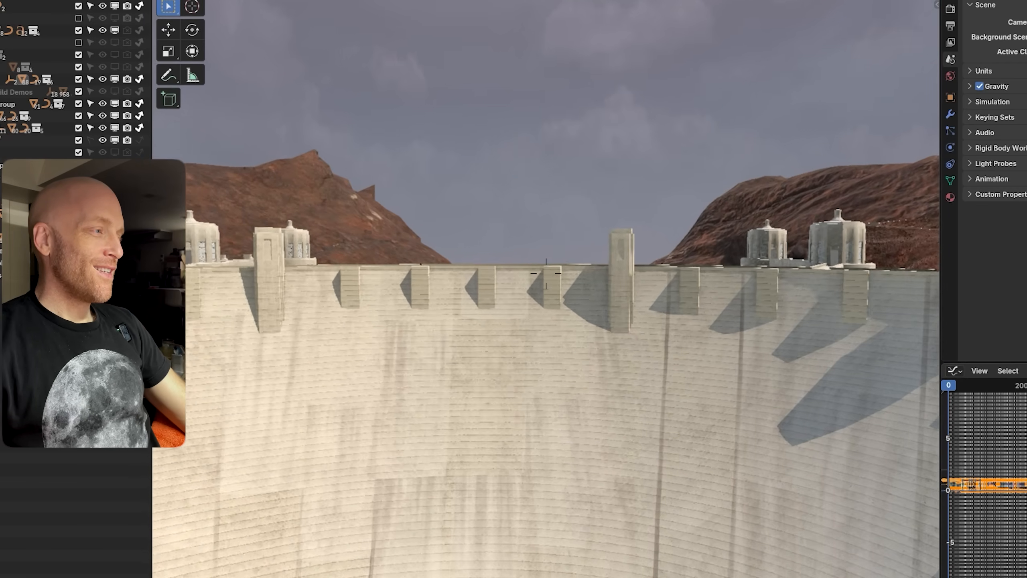
Fly down the downstream face to examine its weathered concrete and the power plant, and switch to the rendered image of that view.
key(w)
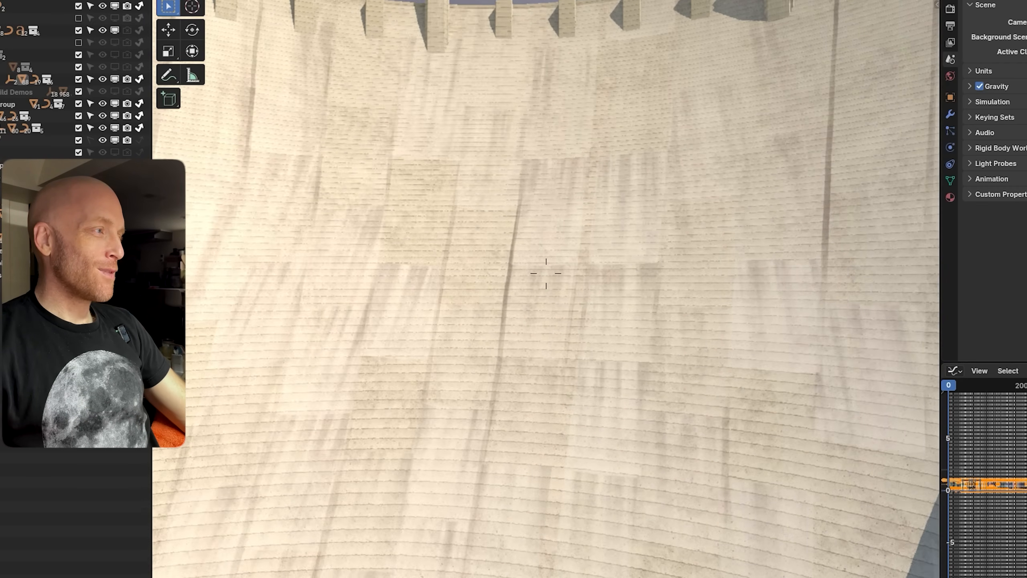
key(a)
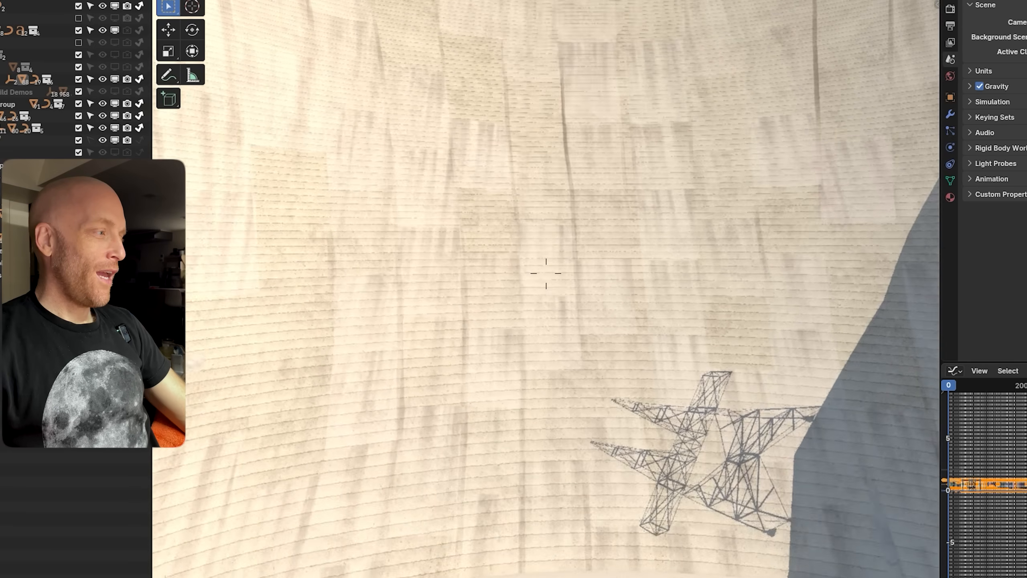
key(s)
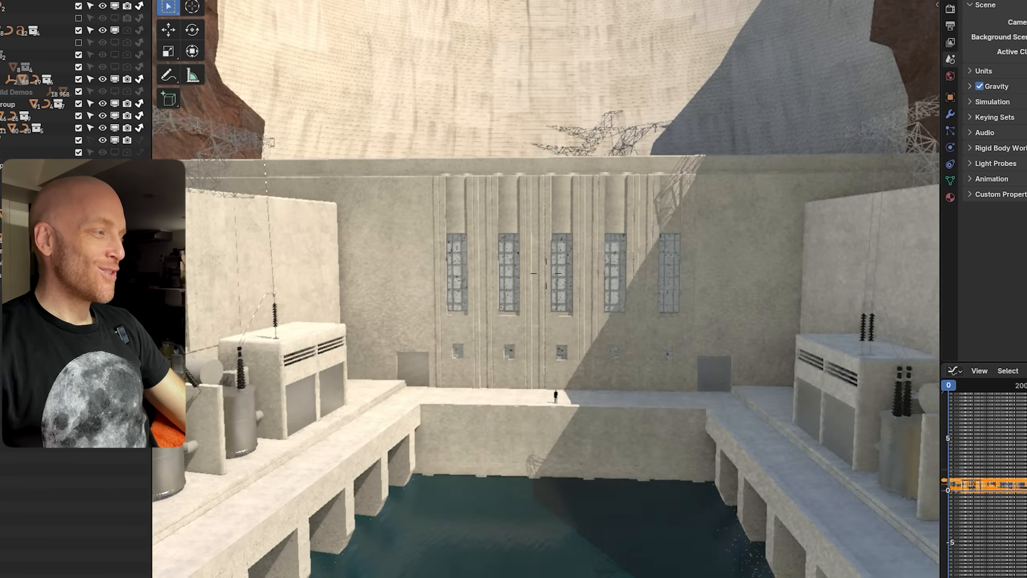
key(q)
key(e)
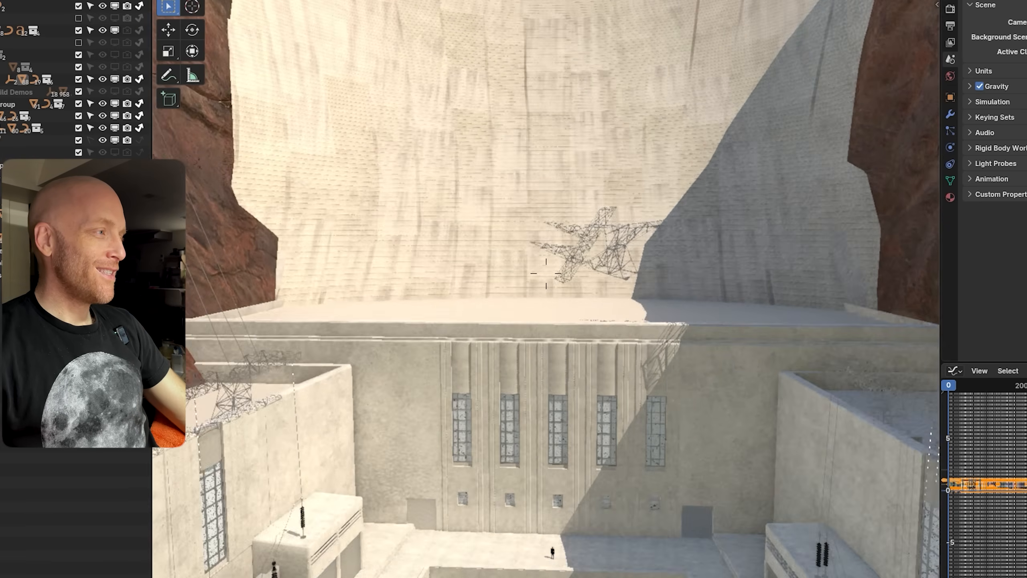
key(e)
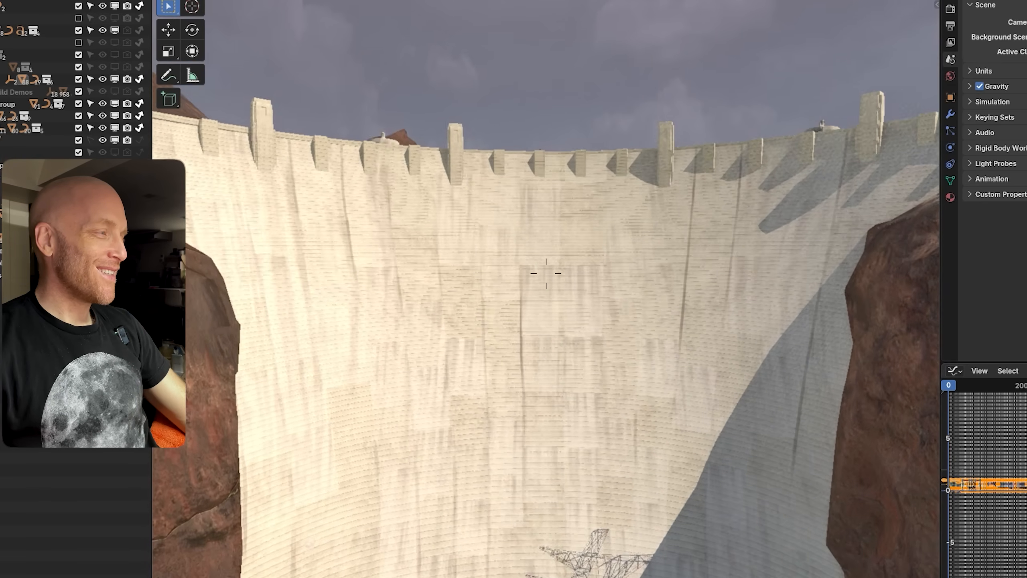
key(alt+Tab)
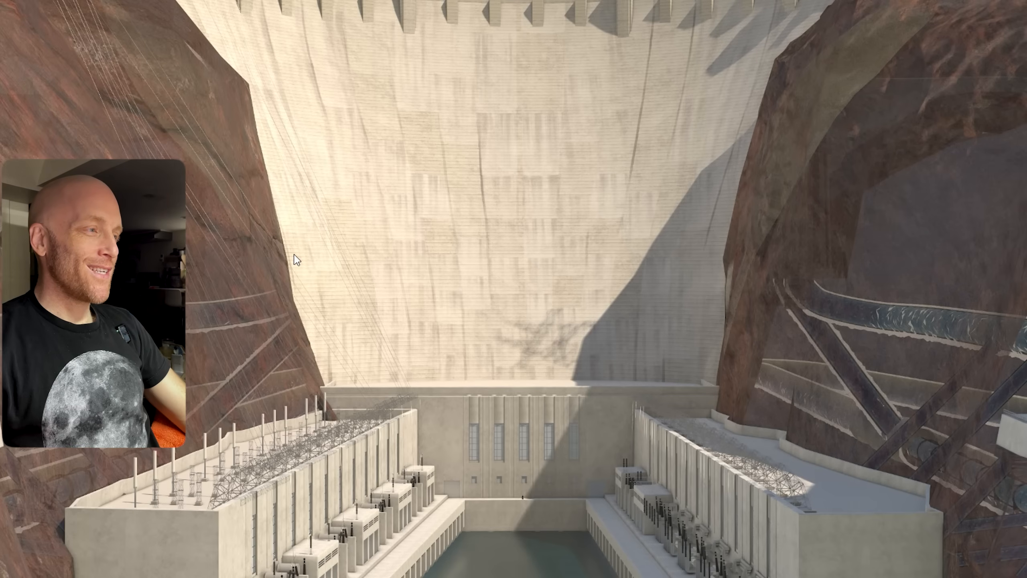
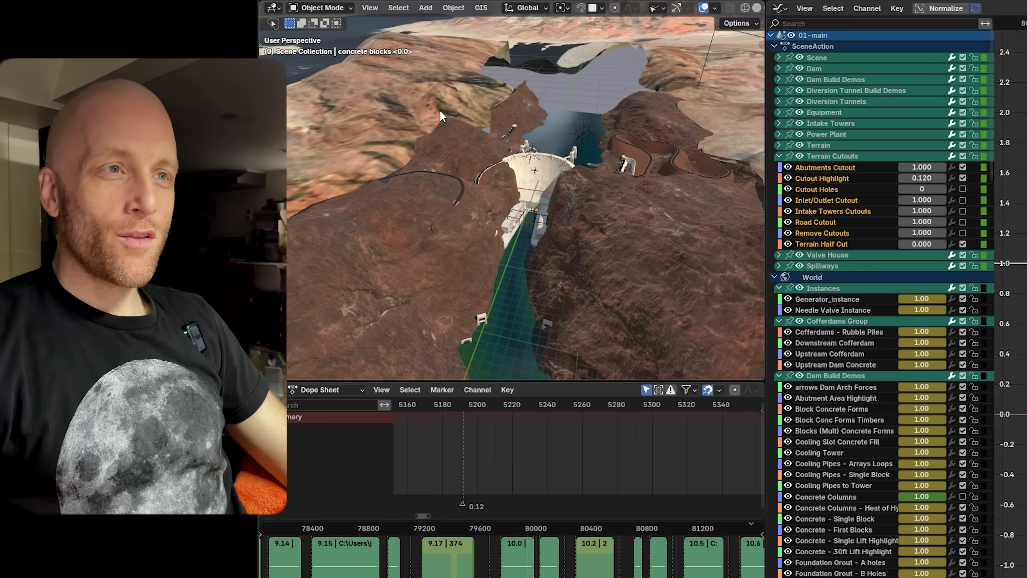
Orbit around the complete dam site and inspect the circular concrete structure on the surrounding terrain.
middle_drag(440, 110, 539, 171)
middle_drag(520, 127, 531, 151)
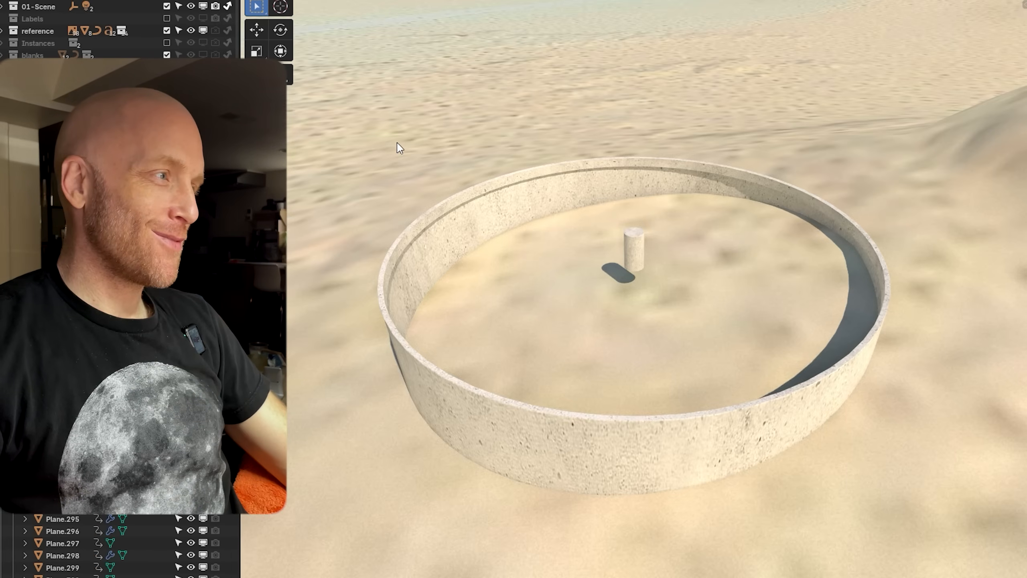
Pull back from the circular concrete structure and examine the surrounding desert basin, wash and hillside terrain from several angles.
scroll(486, 206, down, 10)
middle_drag(462, 222, 617, 195)
middle_drag(667, 342, 667, 329)
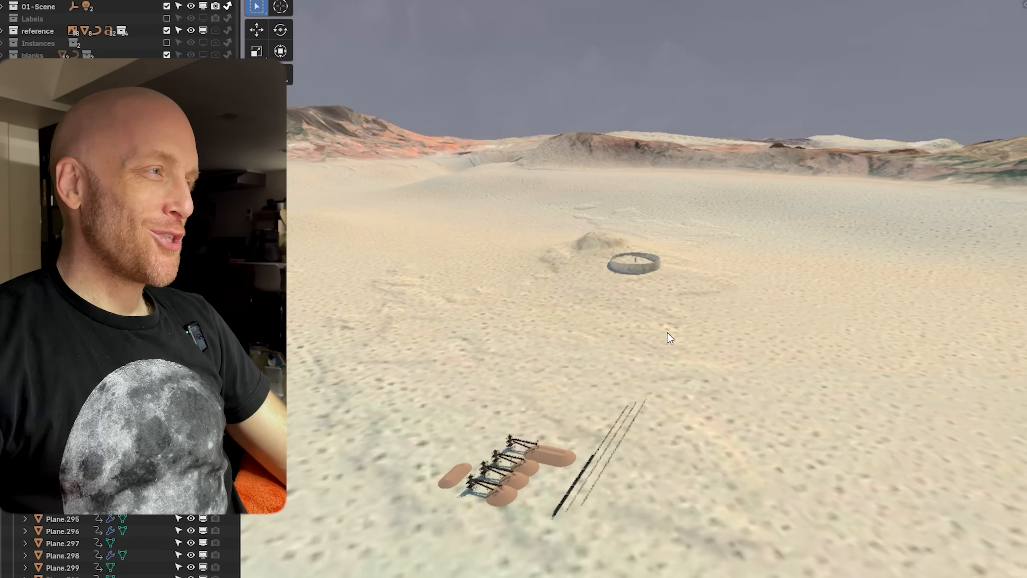
middle_drag(676, 269, 632, 277)
scroll(632, 277, down, 5)
middle_drag(684, 227, 602, 240)
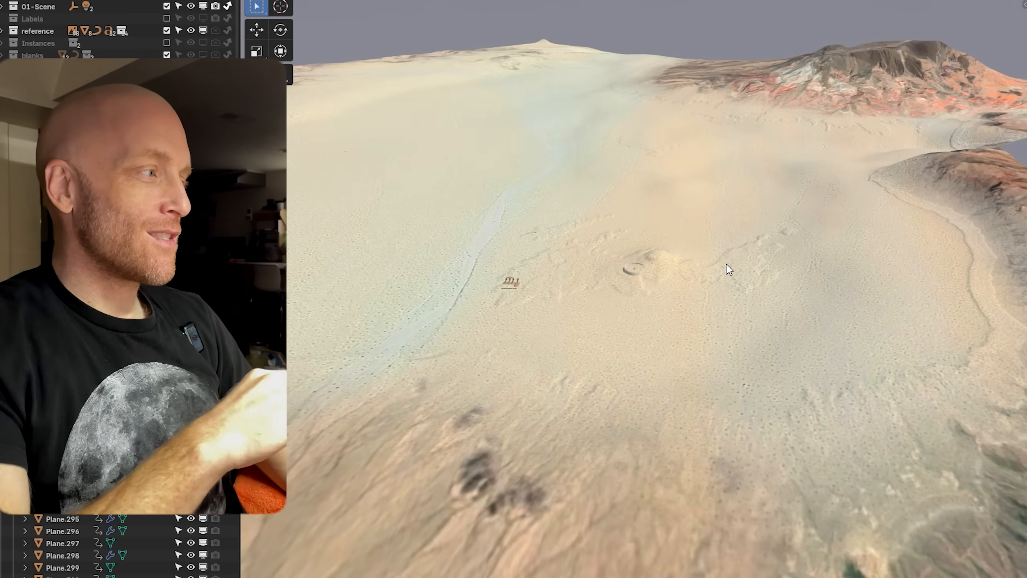
middle_drag(727, 269, 656, 460)
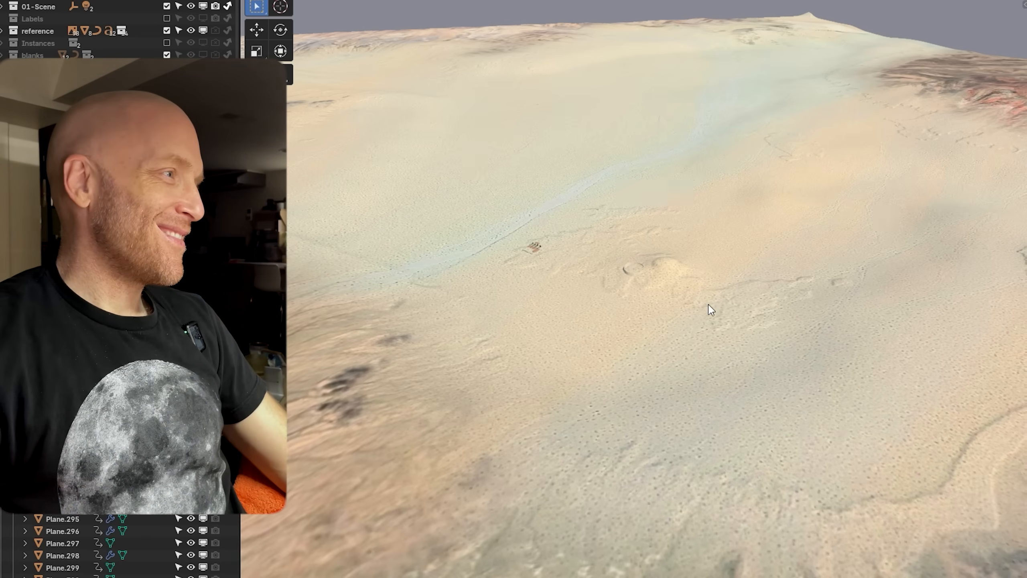
scroll(711, 310, down, 5)
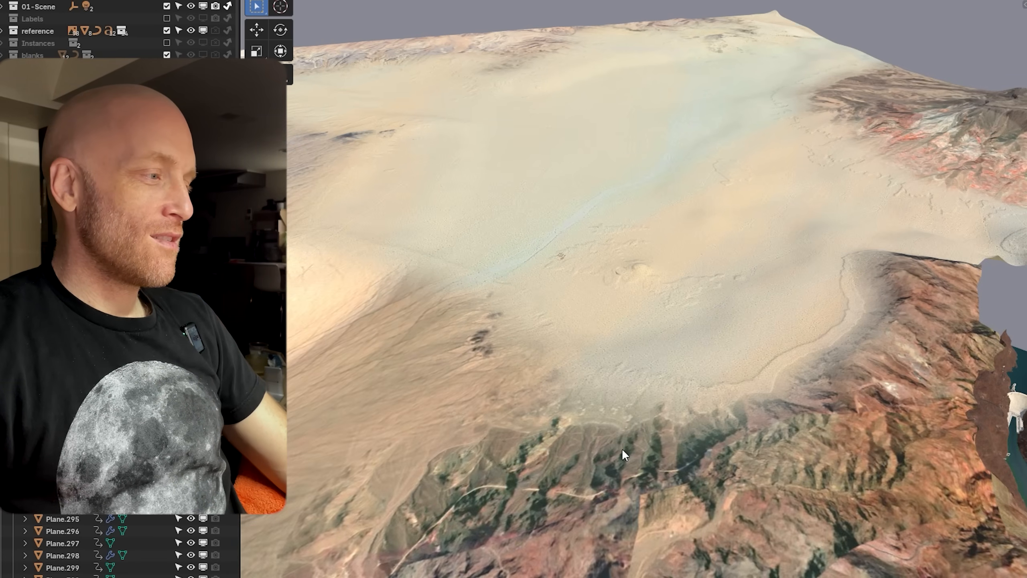
scroll(621, 448, up, 5)
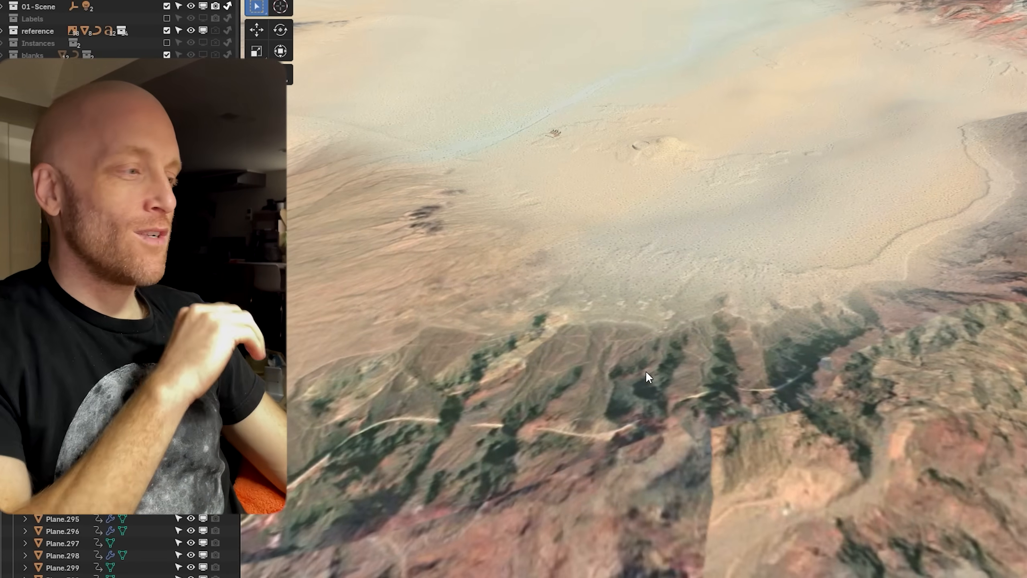
scroll(649, 376, down, 2)
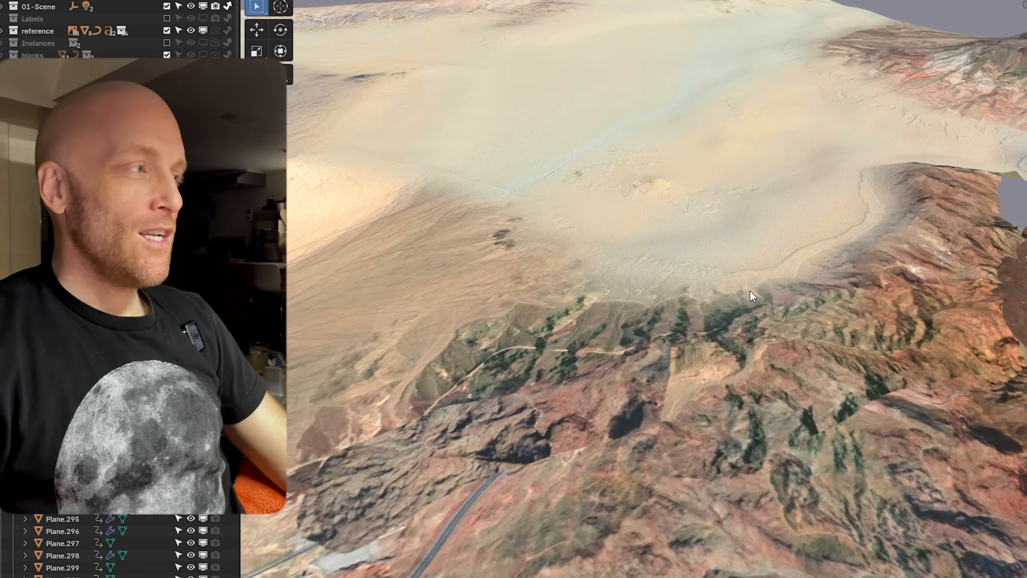
Move in on the aggregate plant and its rail tracks, and view them at a low angle across the desert floor.
shift+middle_drag(740, 225, 683, 262)
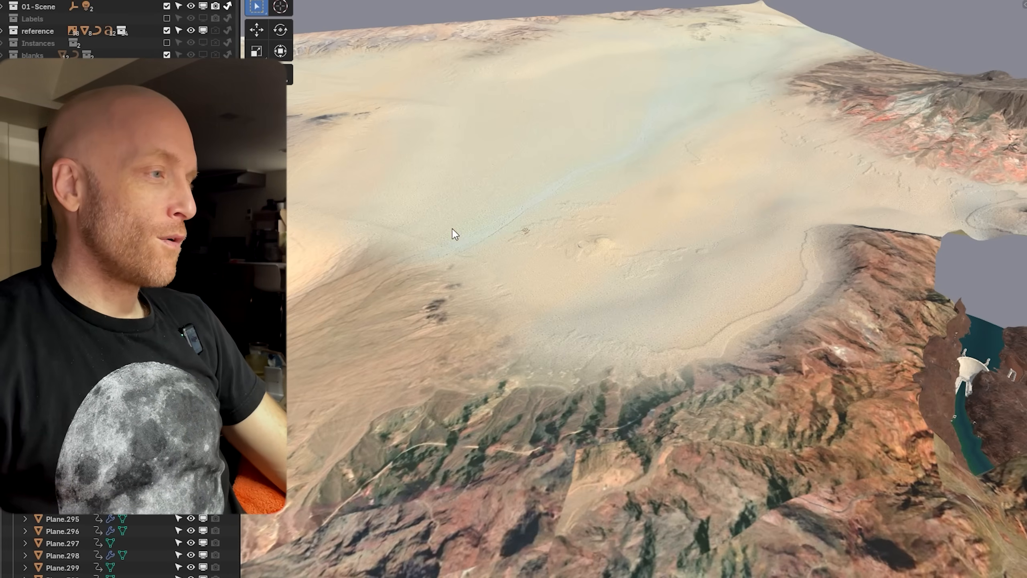
scroll(566, 351, up, 5)
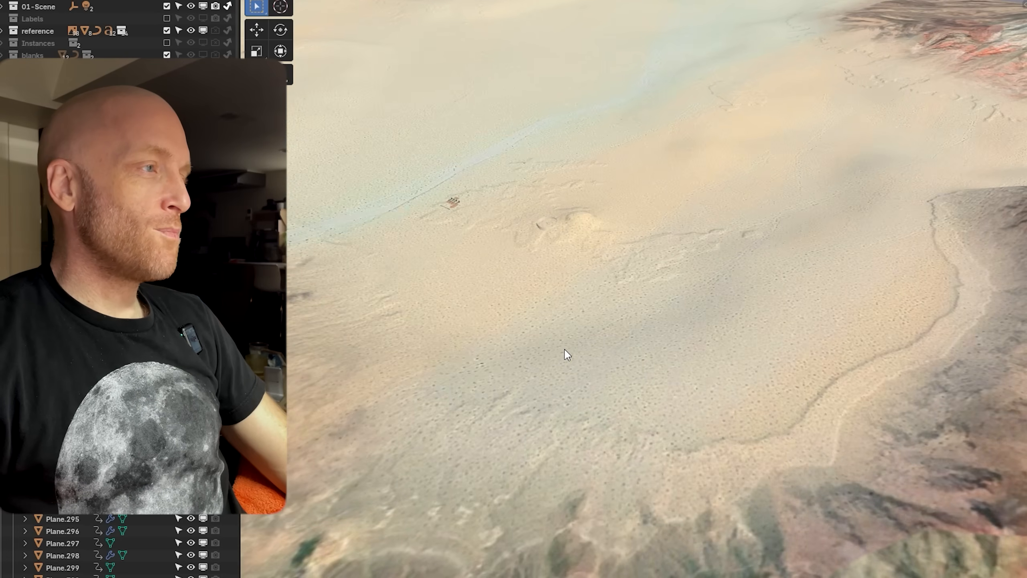
scroll(566, 354, up, 10)
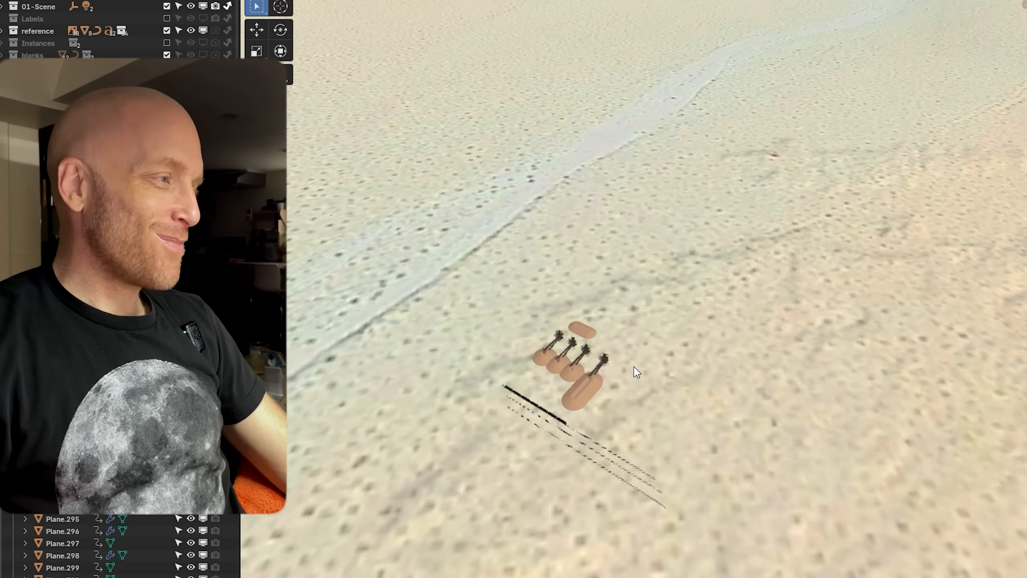
middle_drag(589, 387, 344, 253)
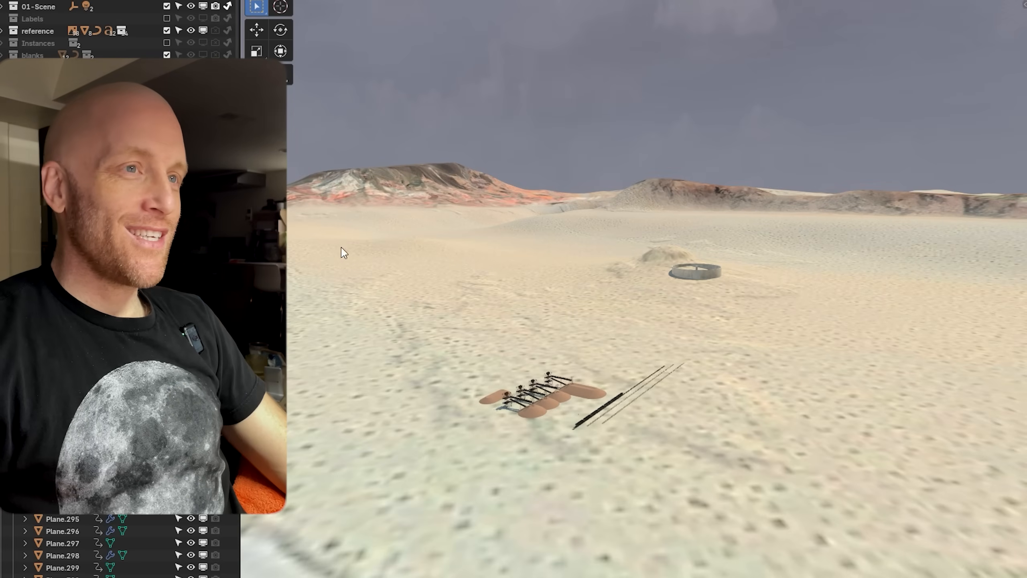
Show the reservoir's water surface and dive beneath it to examine the submerged aggregate plant.
click(13, 324)
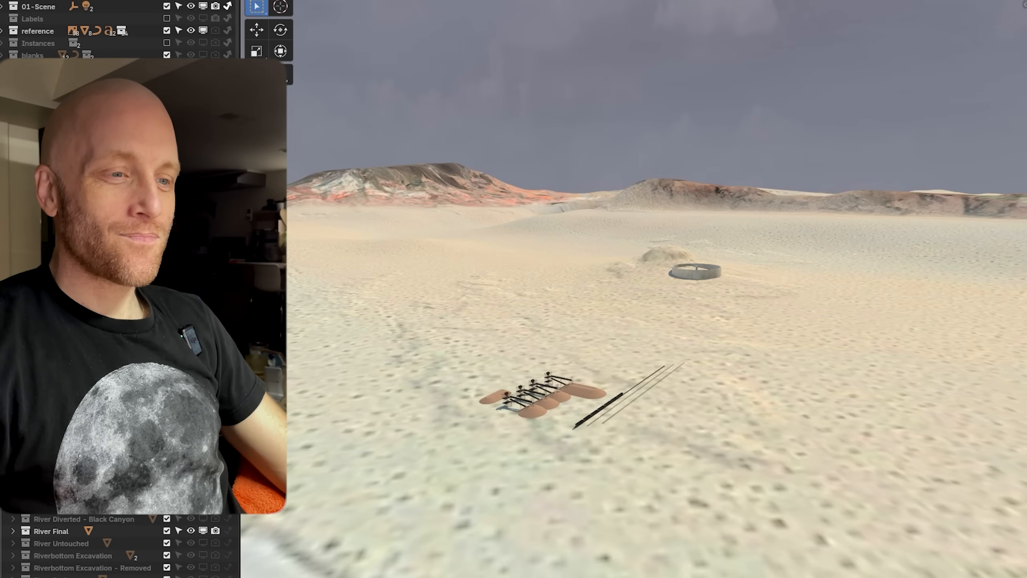
scroll(121, 283, down, 5)
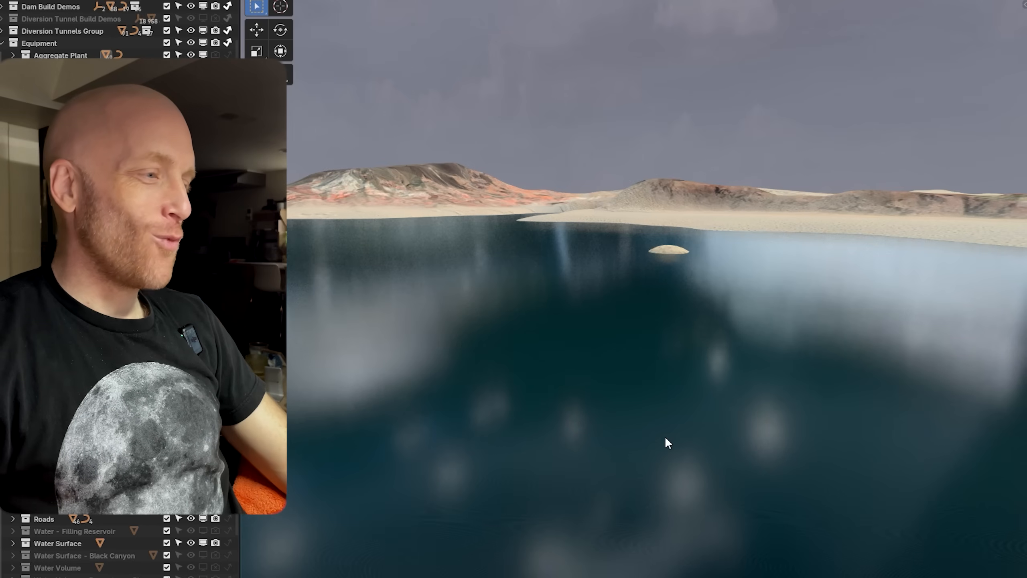
key(shift+grave)
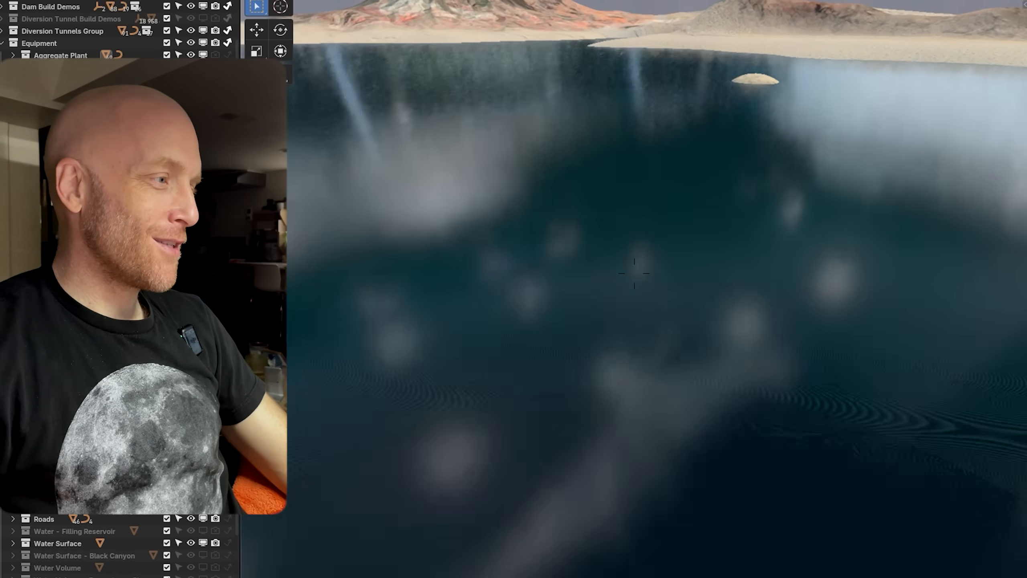
key(w)
key(e)
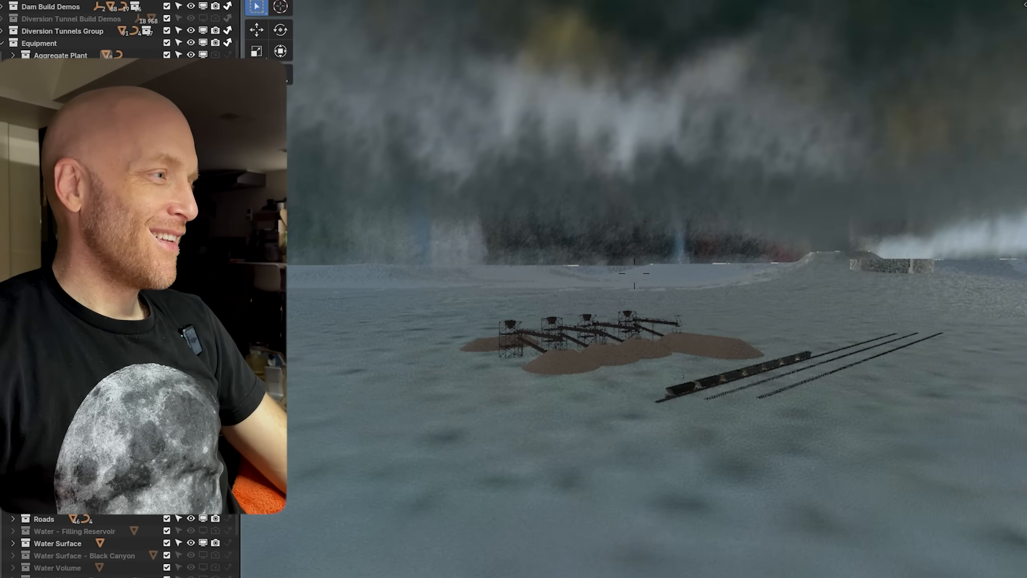
key(a)
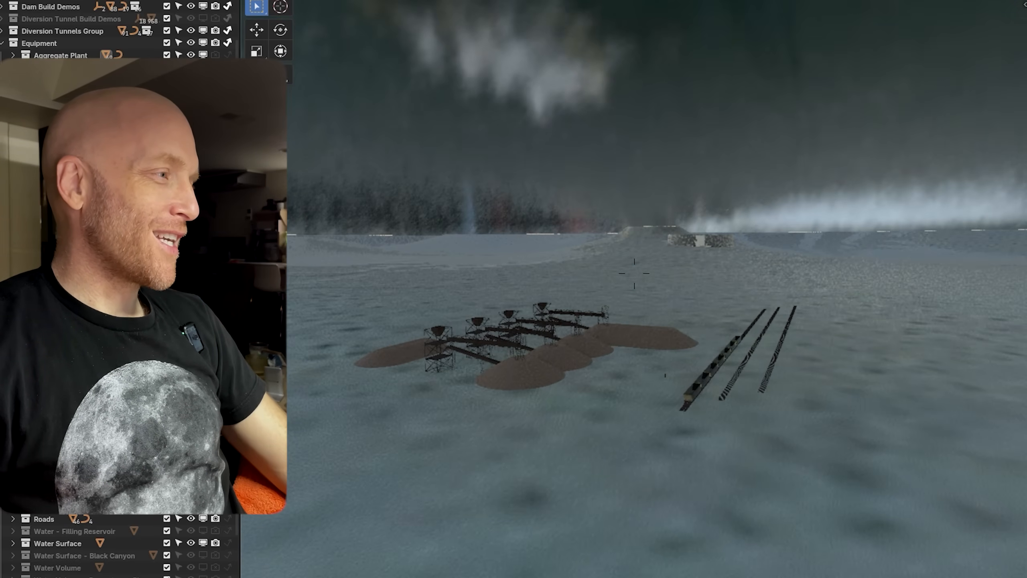
Fly underwater to the circular concrete structure, back away past the aggregate plant, and rise above the reservoir surface.
key(w)
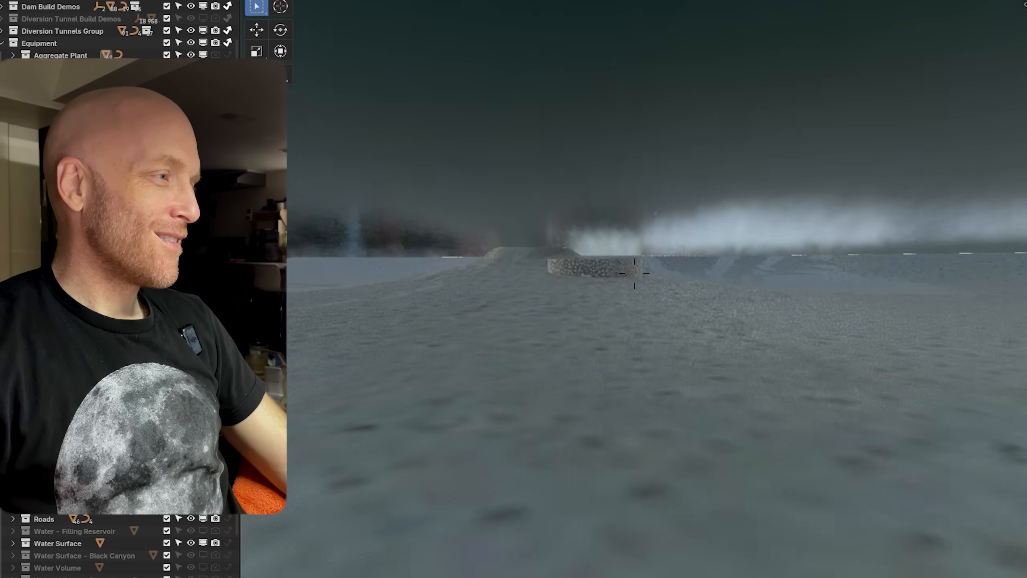
key(w)
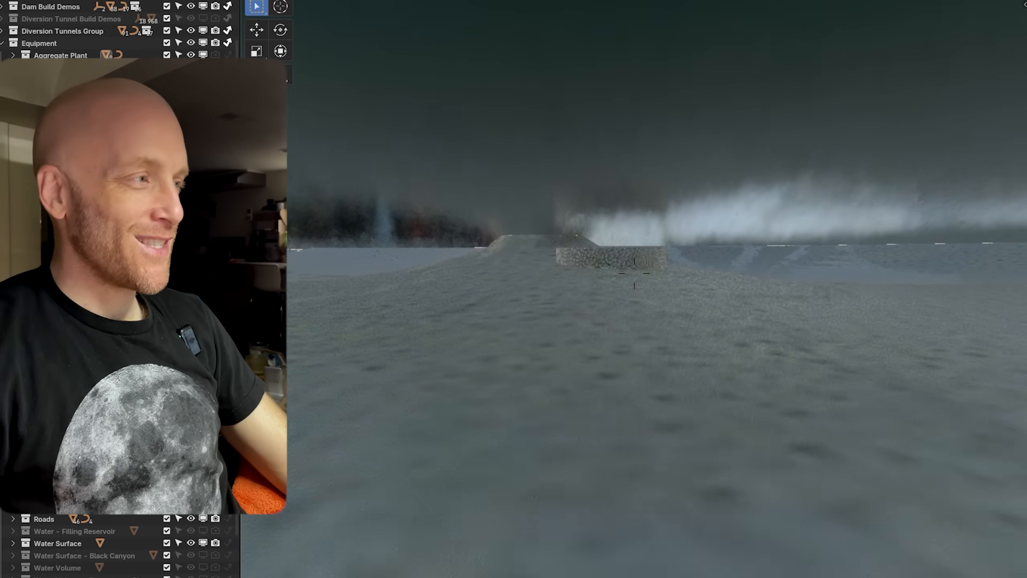
key(s)
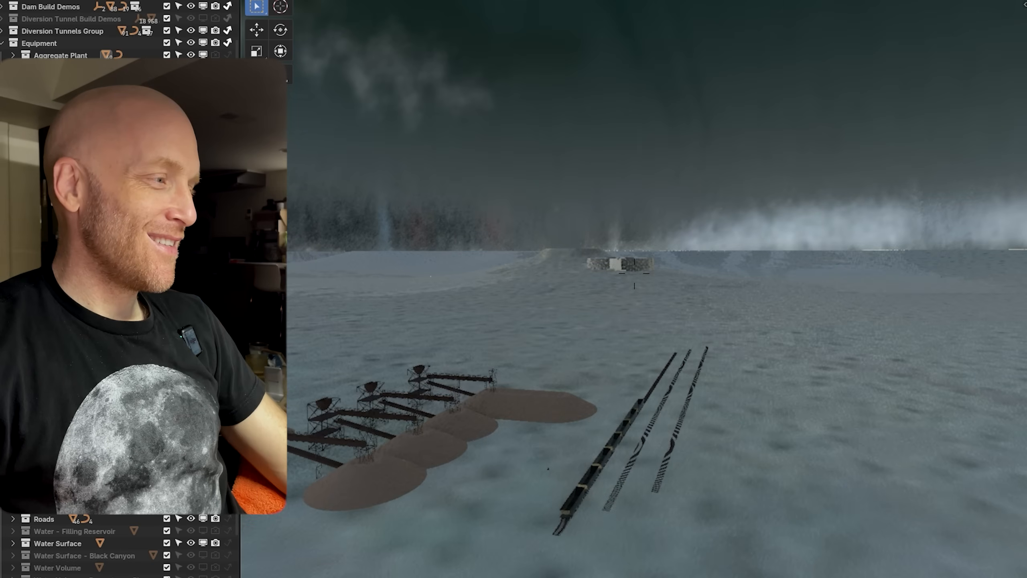
key(s)
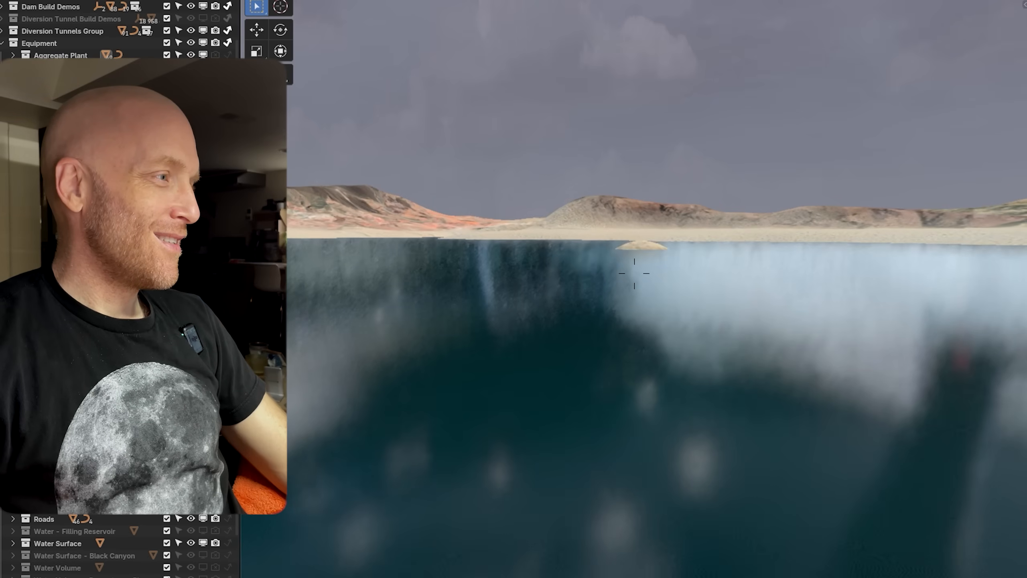
key(e)
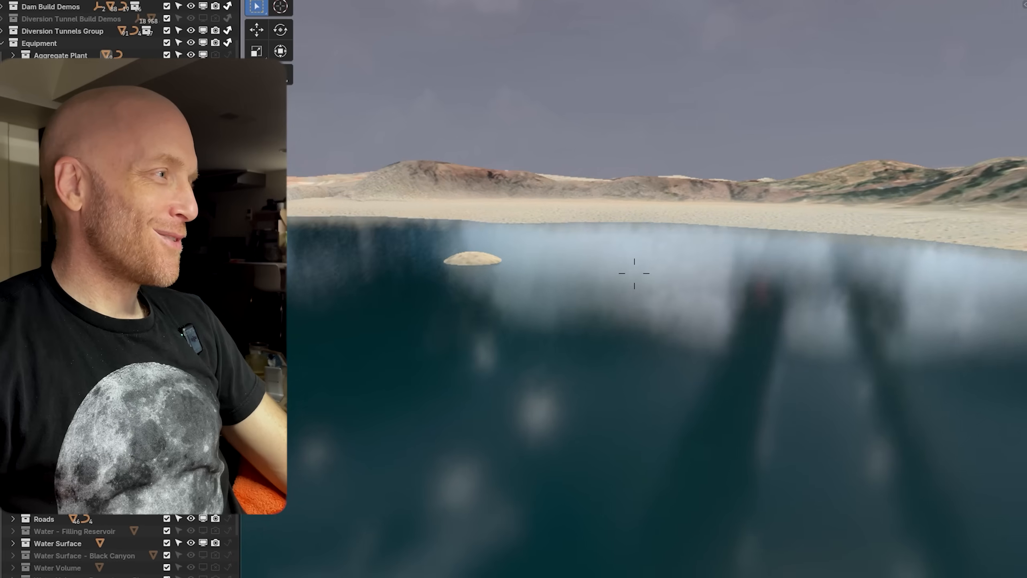
click(634, 274)
Expand the Scenery collection and open the Render section of the Graff Tools.
click(2, 374)
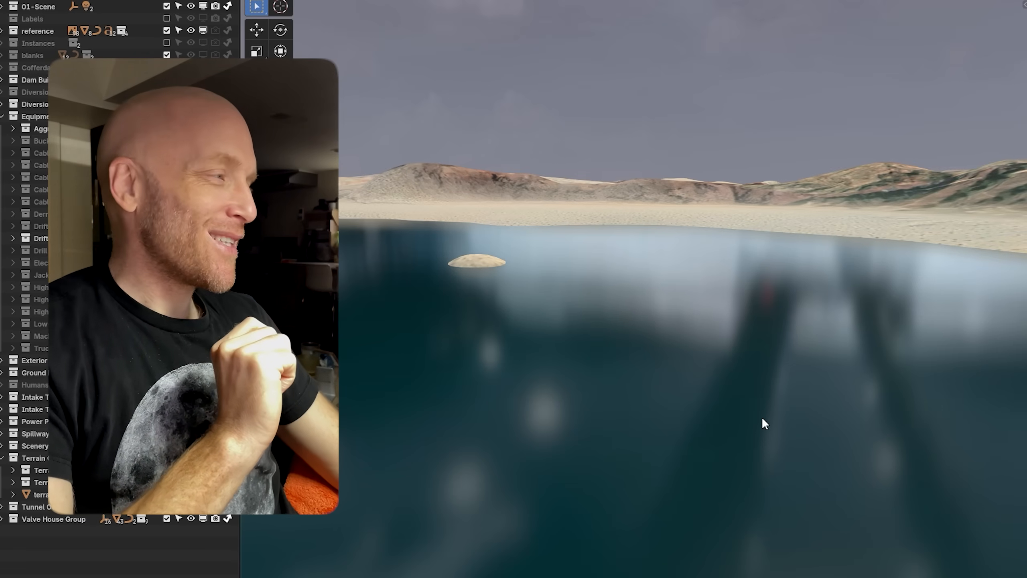
click(2, 447)
scroll(25, 474, down, 2)
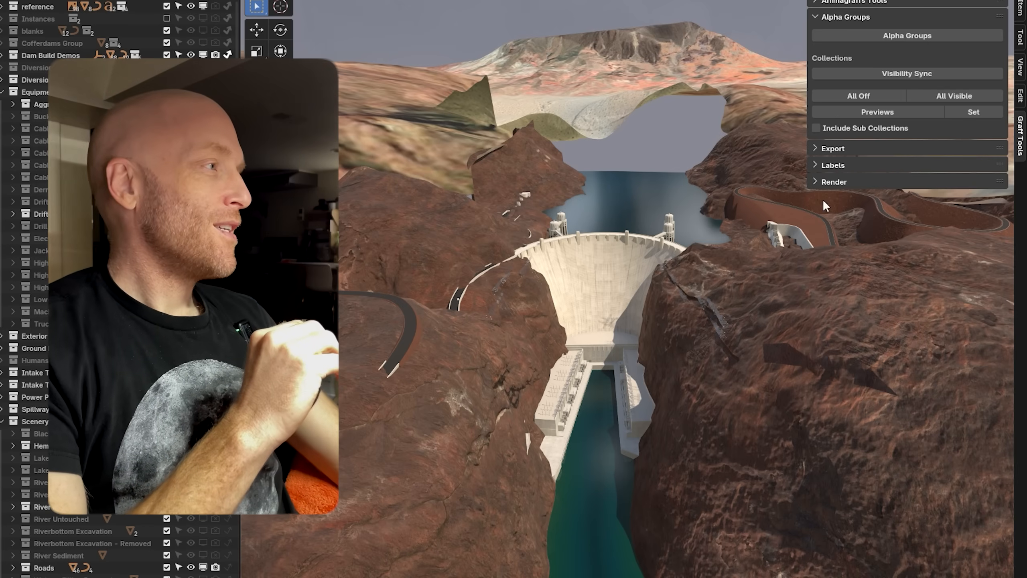
click(904, 181)
scroll(866, 330, down, 2)
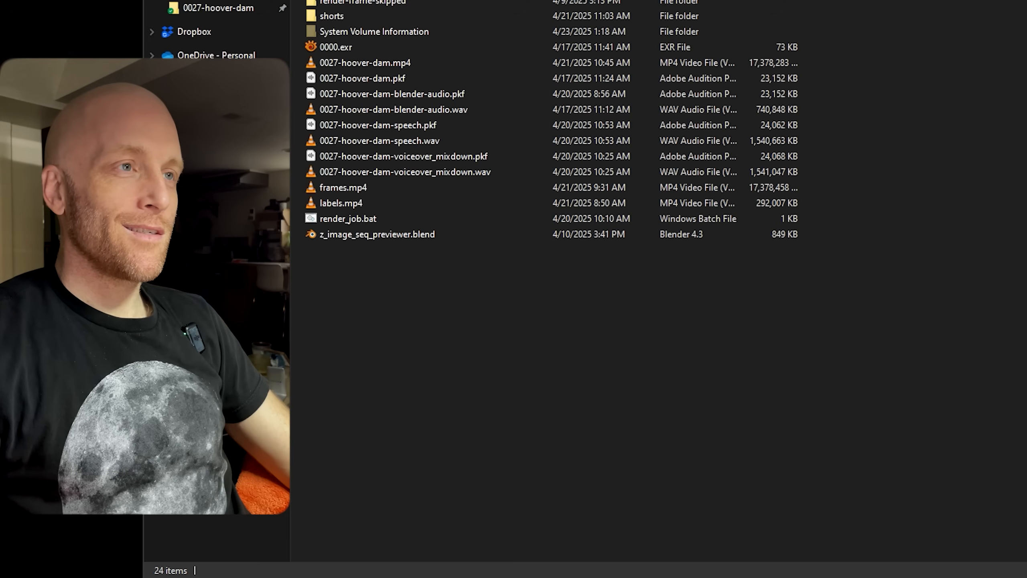
Switch to File Explorer, open the folder of rendered frames and select all its EXR files to check the count.
double_click(361, 1)
click(361, 0)
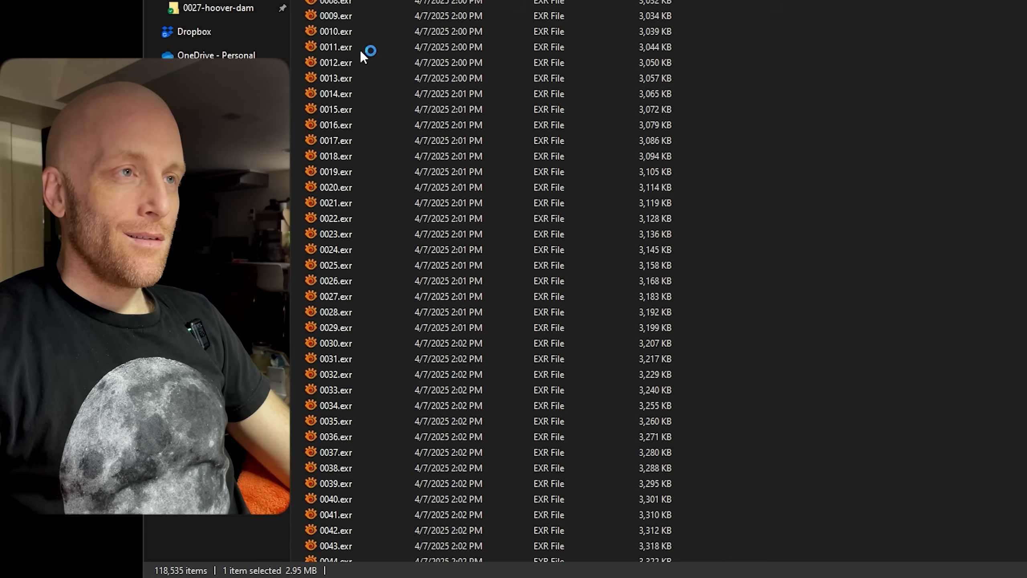
key(ctrl+a)
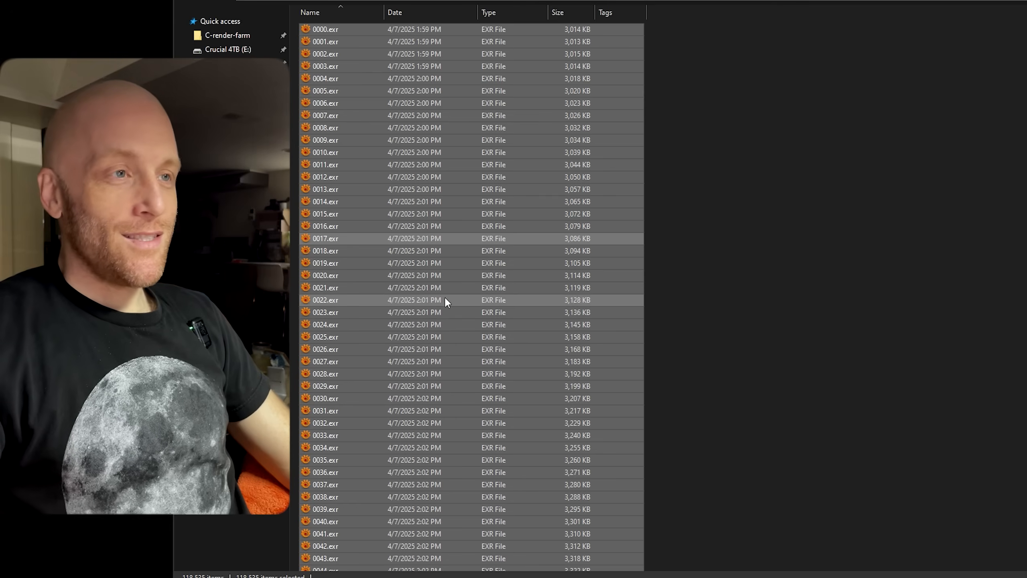
click(411, 202)
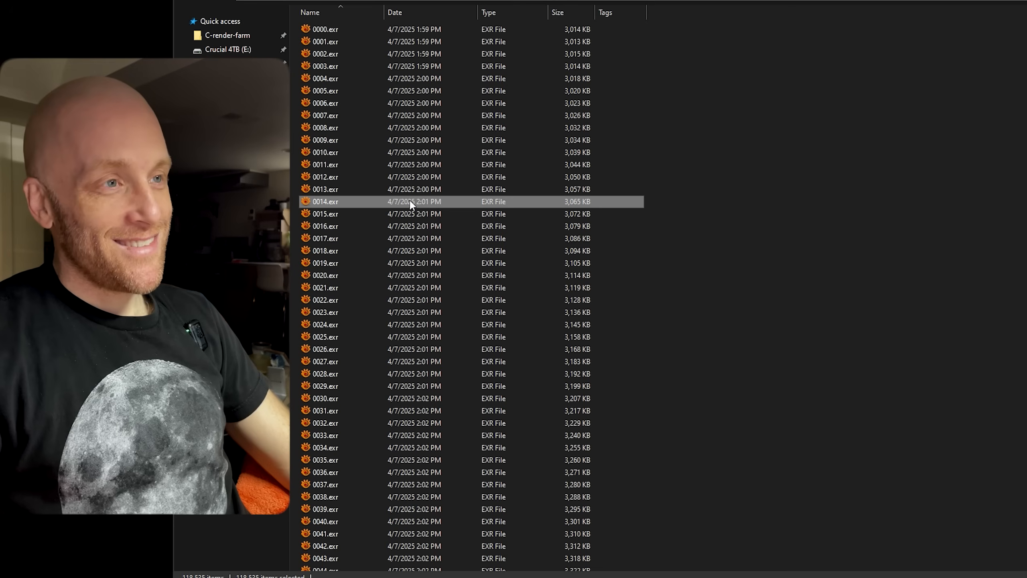
Open 0008.exr in XnView MP, step through the frames to 0020.exr, close the viewer and browse further down the file list.
click(315, 128)
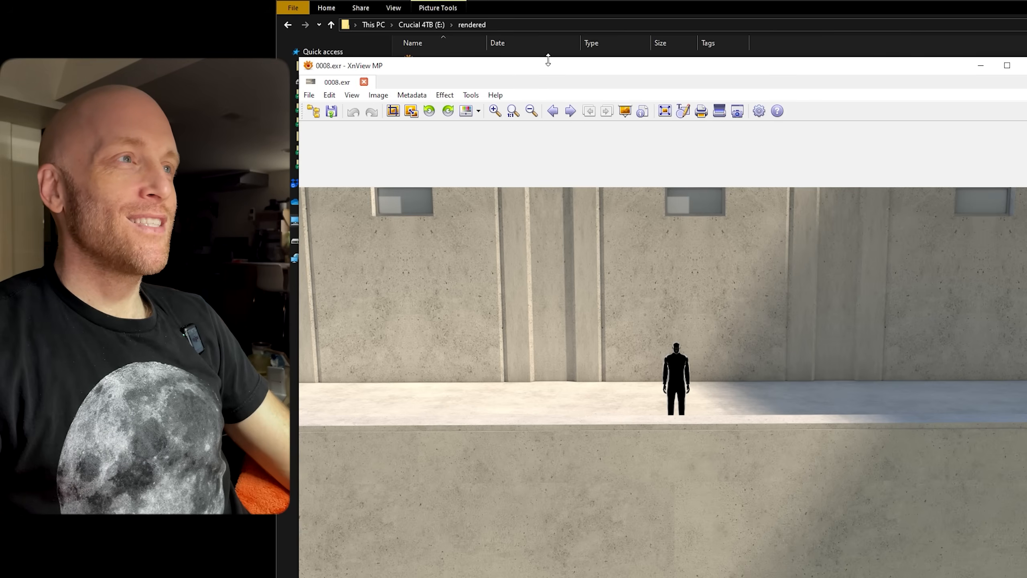
drag(548, 60, 578, 0)
key(Right)
key(Right)
key(Right)
key(Right)
key(Right)
key(Right)
key(Right)
key(Right)
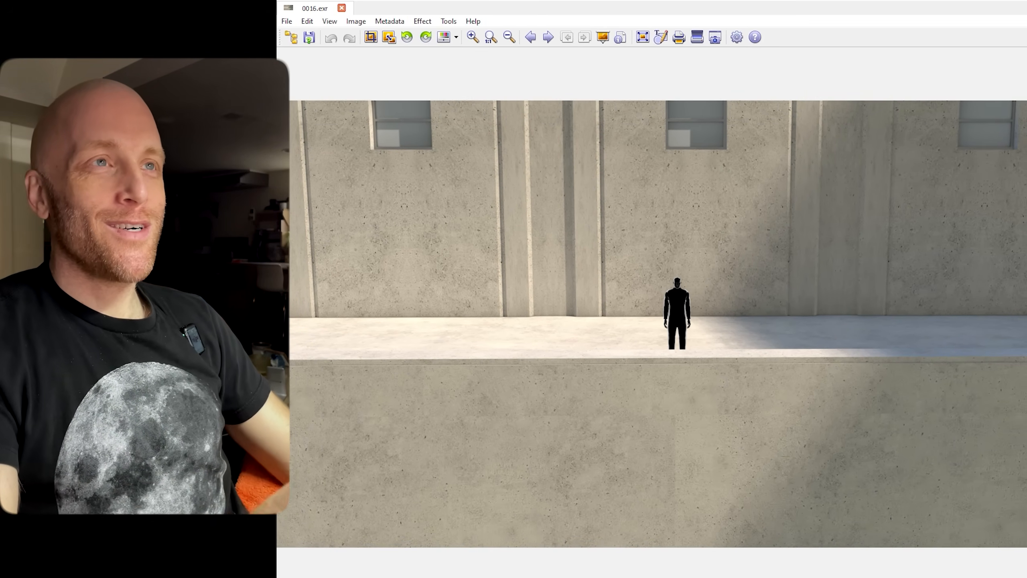
key(Right)
key(Right)
key(Right)
key(Right)
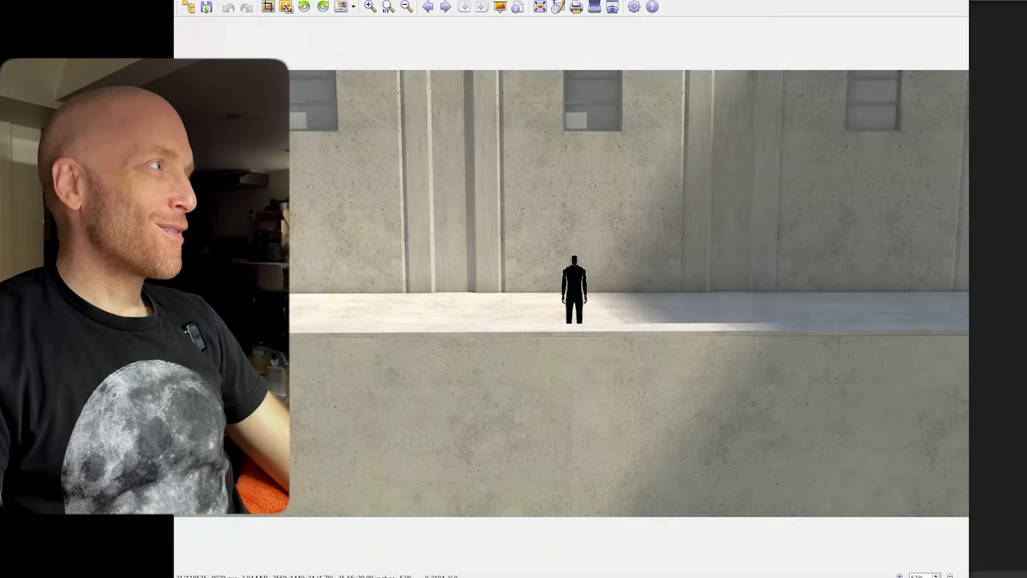
key(Escape)
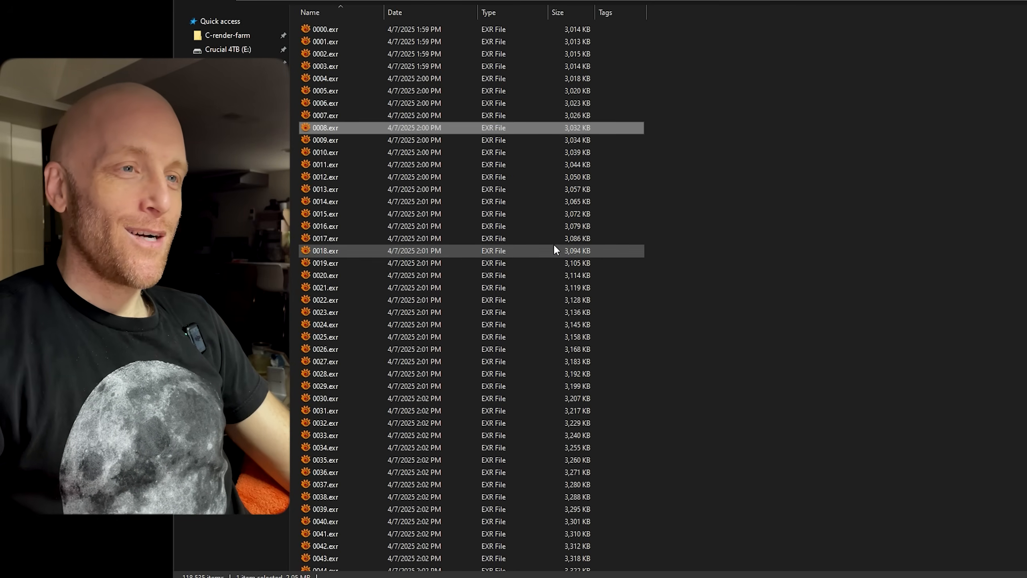
click(500, 238)
scroll(502, 241, down, 18)
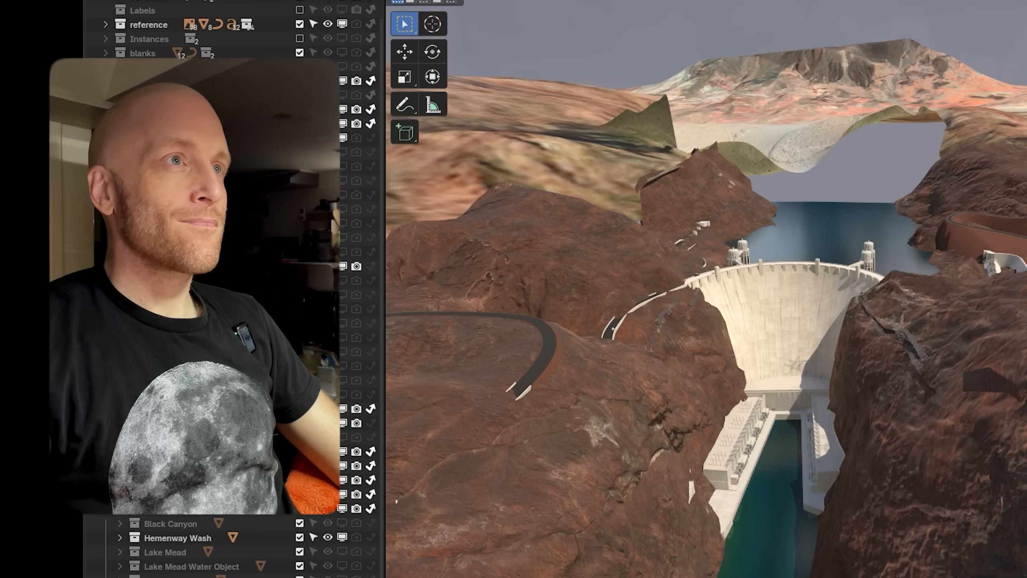
Switch to Blender, bring up the system console, enlarge it, and review the report on hidden objects, booleans and invalid drivers.
click(215, 0)
click(251, 114)
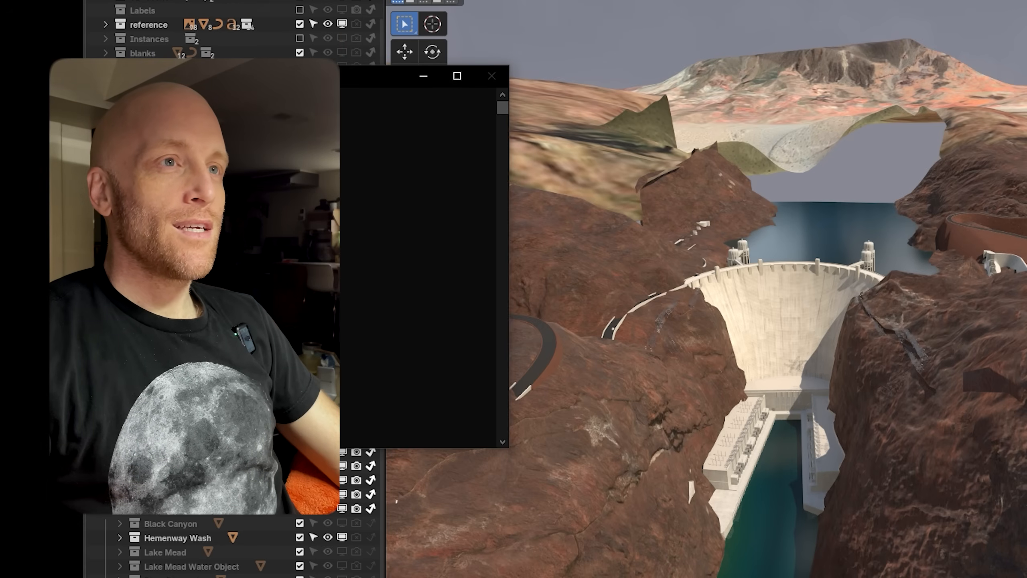
drag(210, 79, 783, 21)
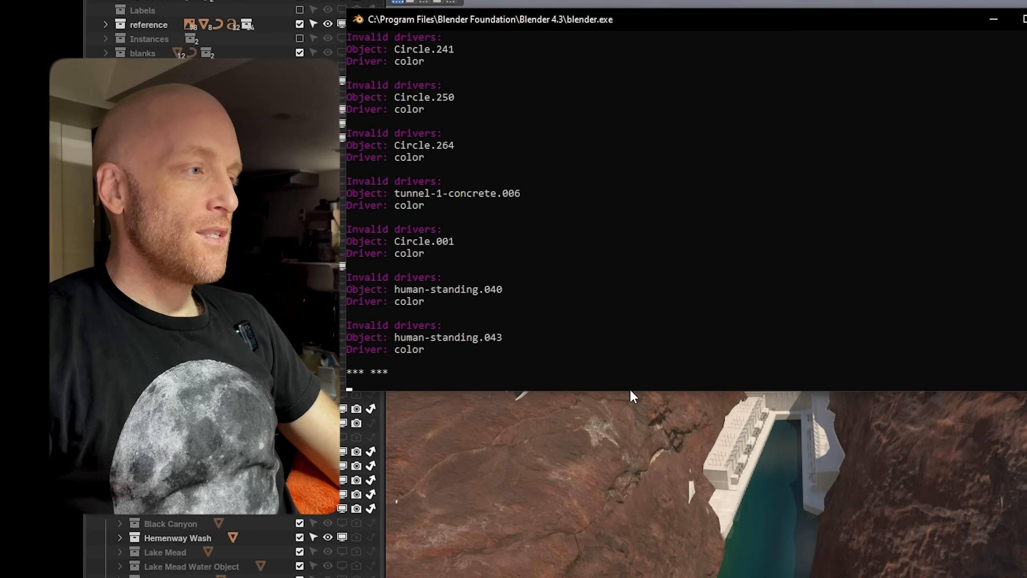
drag(629, 390, 599, 562)
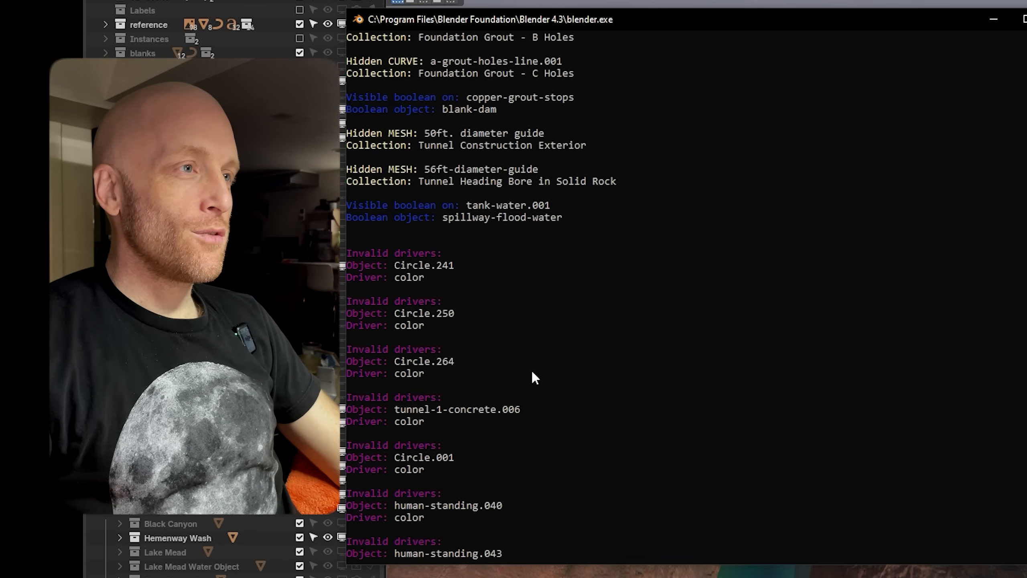
scroll(530, 368, up, 3)
scroll(530, 366, down, 4)
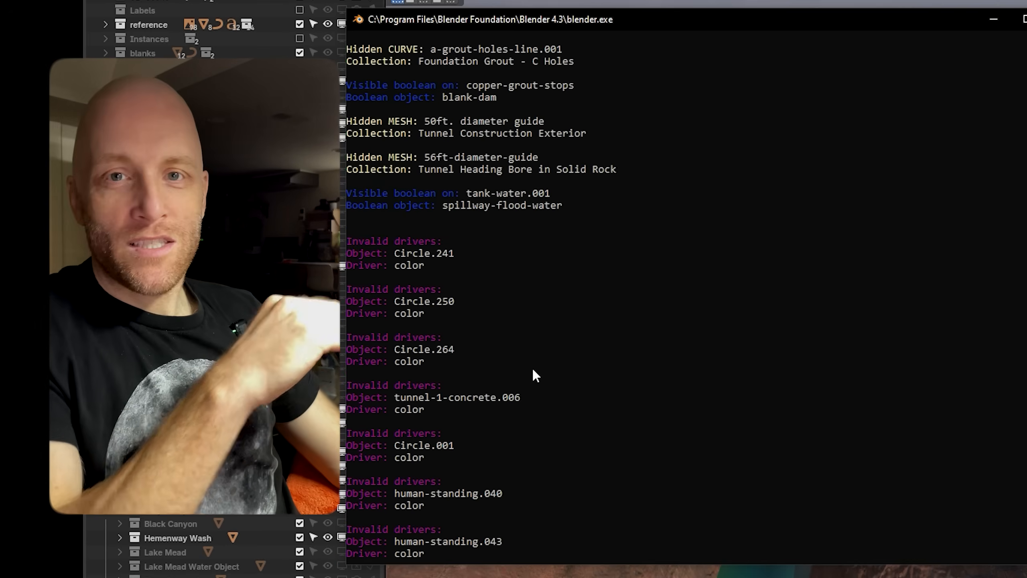
Return to the start of the Render Checks report, reposition the console window, and examine the hidden grout-hole curve entries.
scroll(535, 362, down, 3)
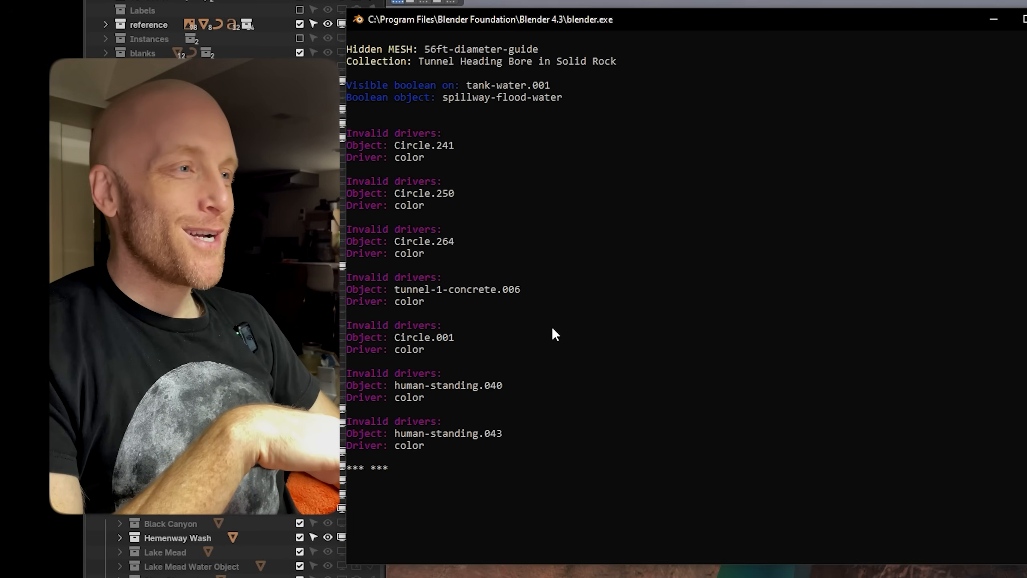
scroll(546, 338, up, 5)
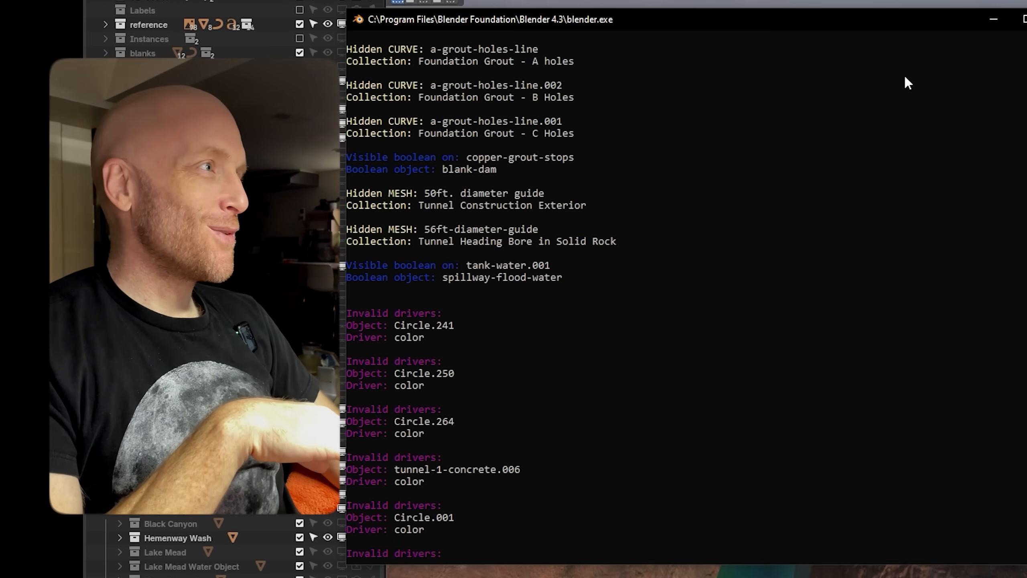
drag(854, 19, 778, 25)
scroll(421, 424, up, 1)
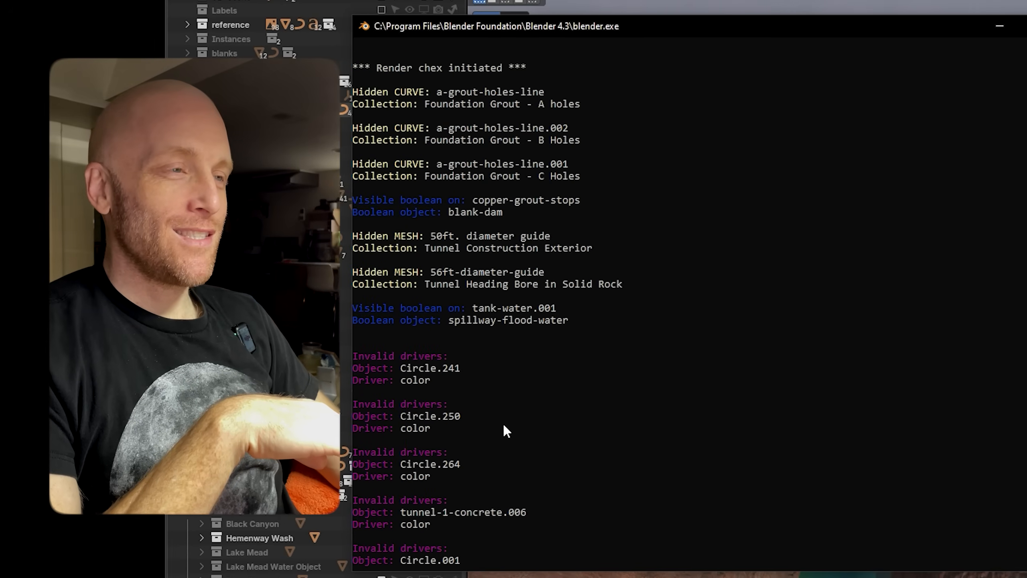
drag(425, 93, 354, 92)
drag(417, 104, 354, 92)
click(437, 135)
Compare the hidden mesh, visible boolean and invalid driver entries across the report, and move the console off the 3D viewport.
scroll(479, 187, down, 5)
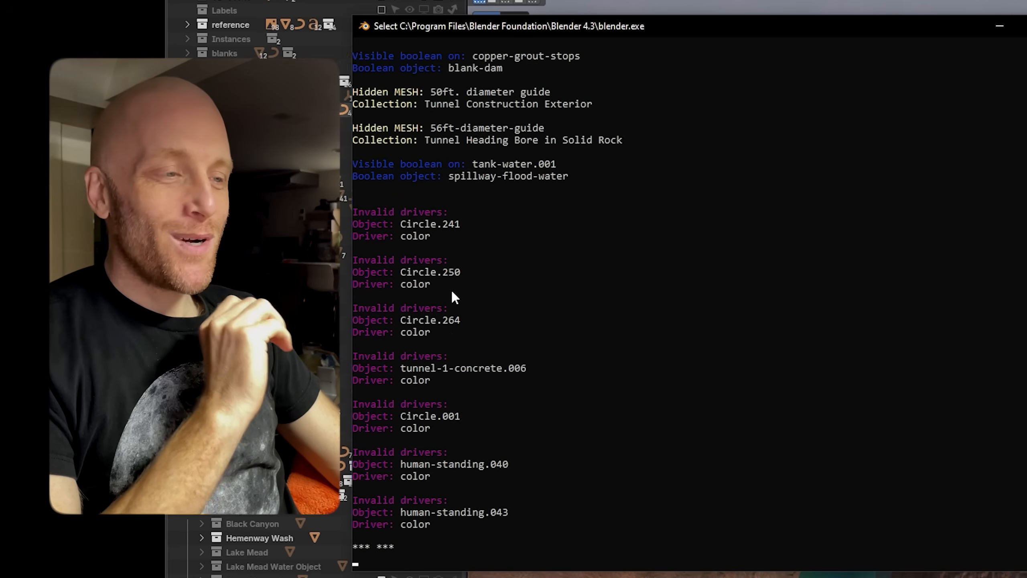
scroll(465, 336, up, 4)
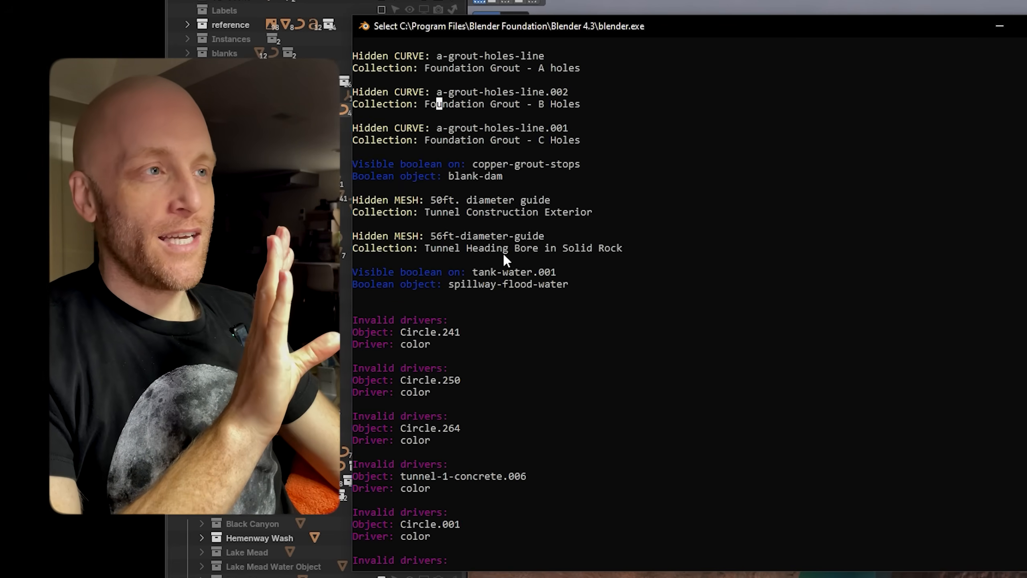
scroll(504, 254, down, 3)
click(533, 272)
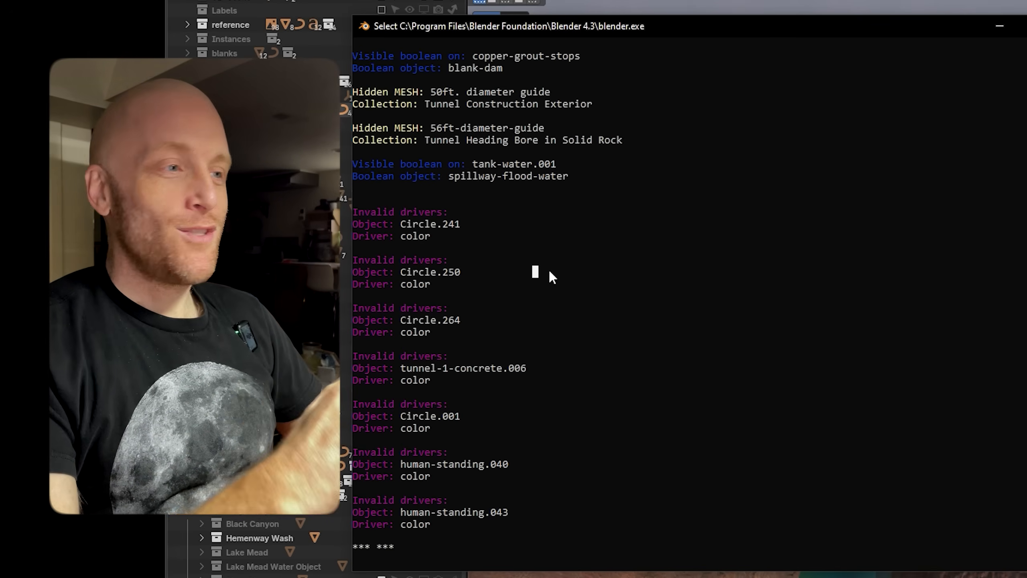
scroll(553, 427, up, 4)
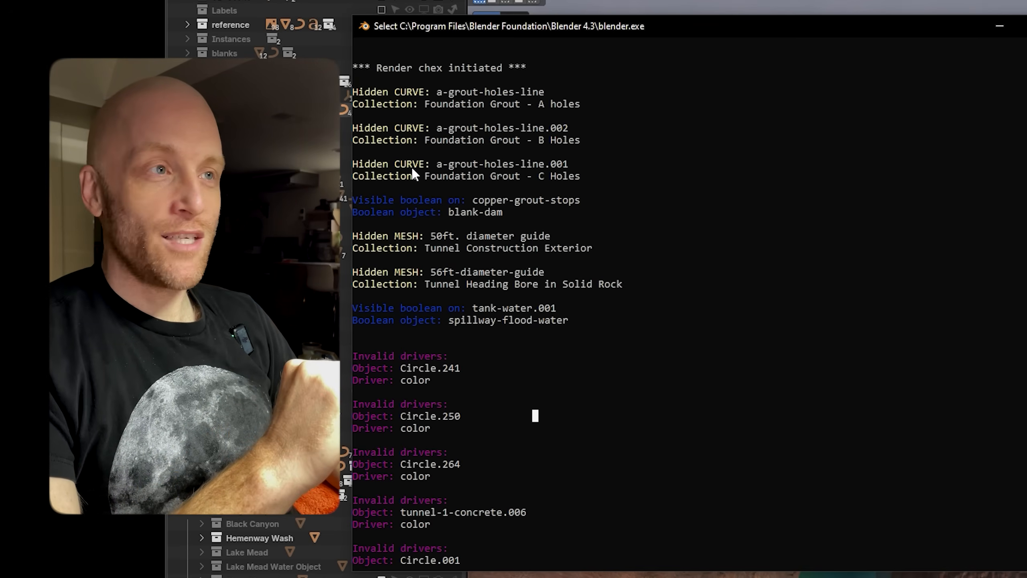
scroll(422, 171, down, 5)
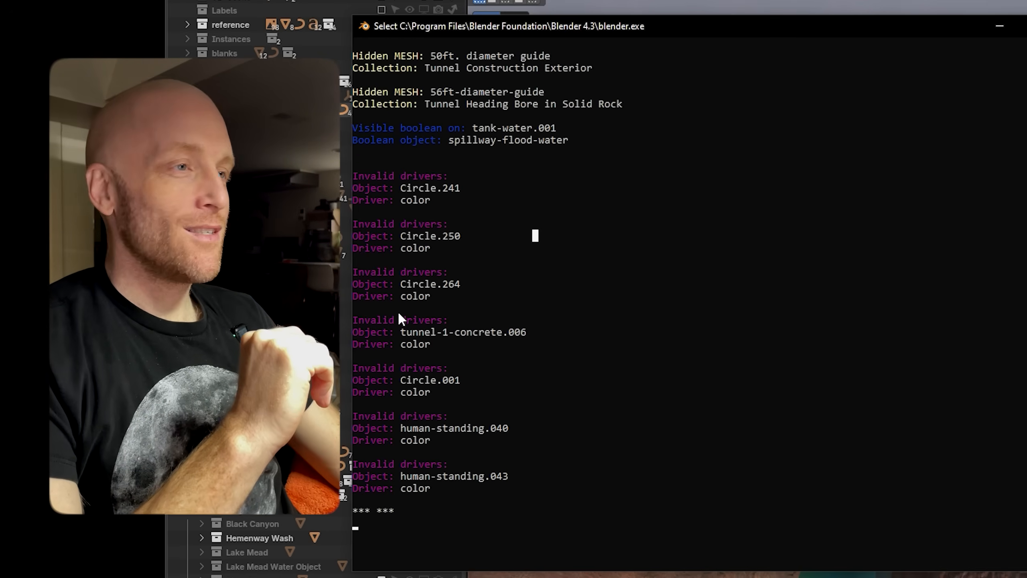
drag(670, 25, 1026, 45)
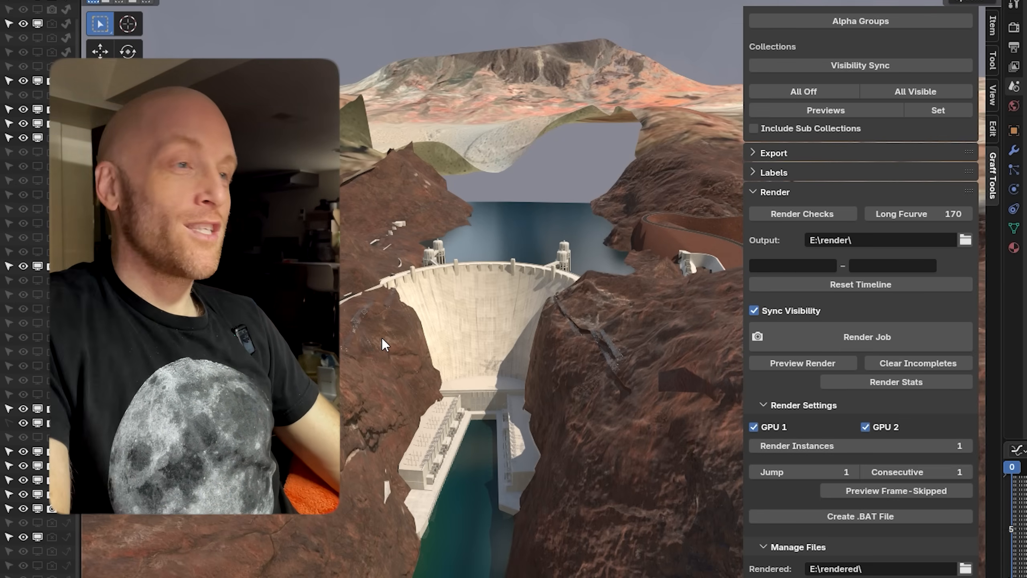
Examine the dam, the river downstream and the surrounding canyon terrain from an elevated, zoomed-out angle.
middle_drag(485, 334, 472, 333)
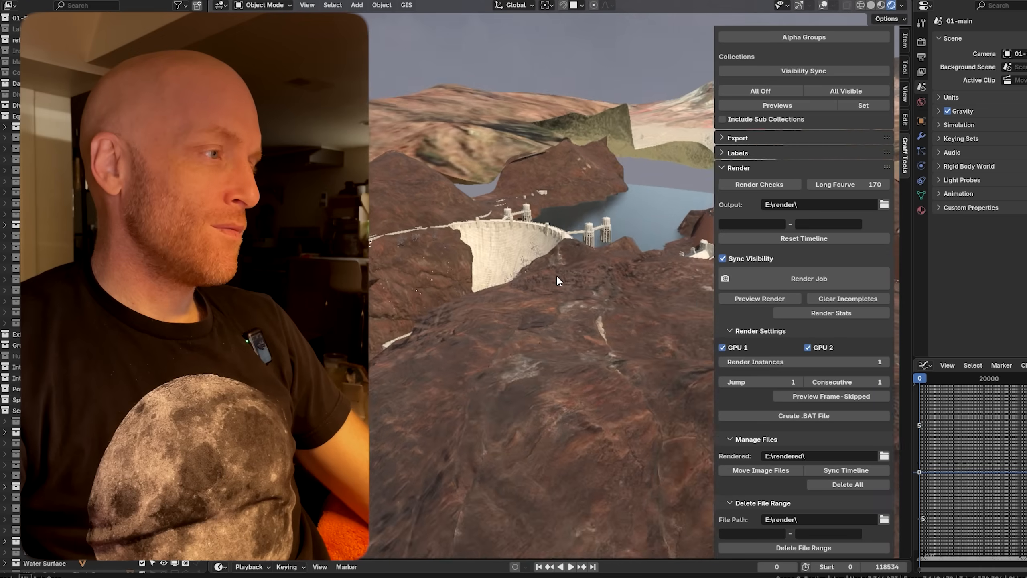
scroll(536, 332, down, 6)
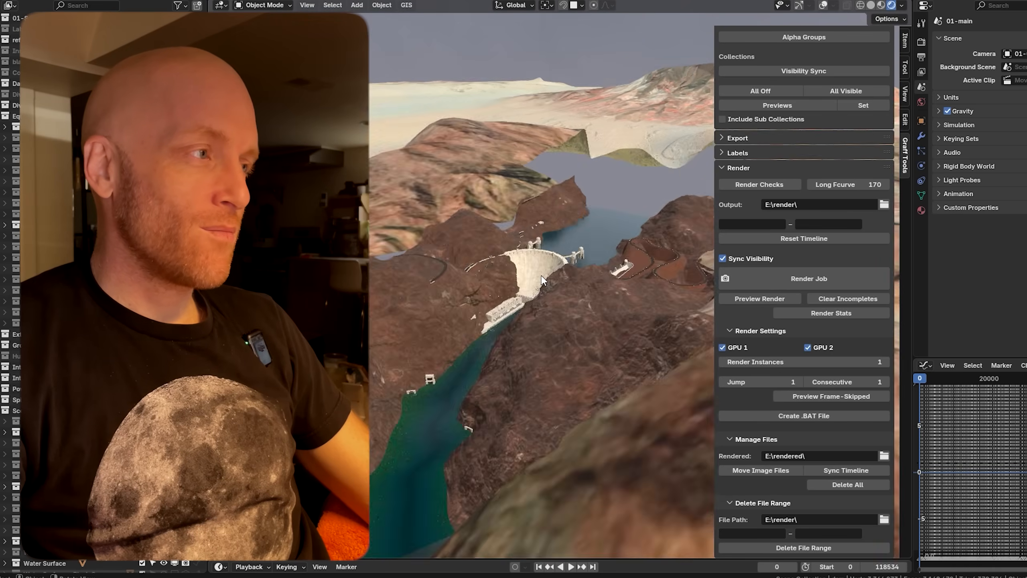
scroll(537, 314, up, 3)
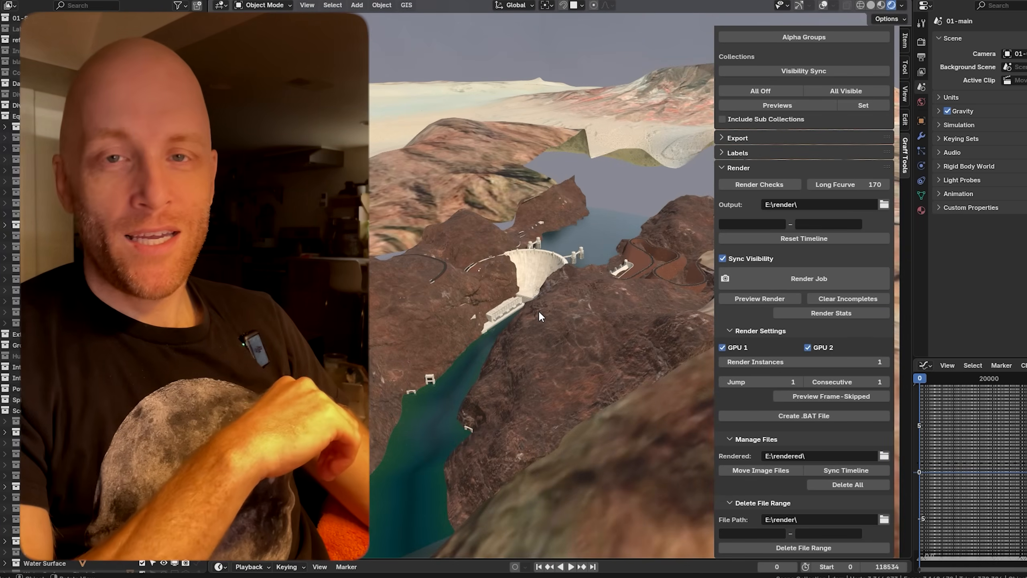